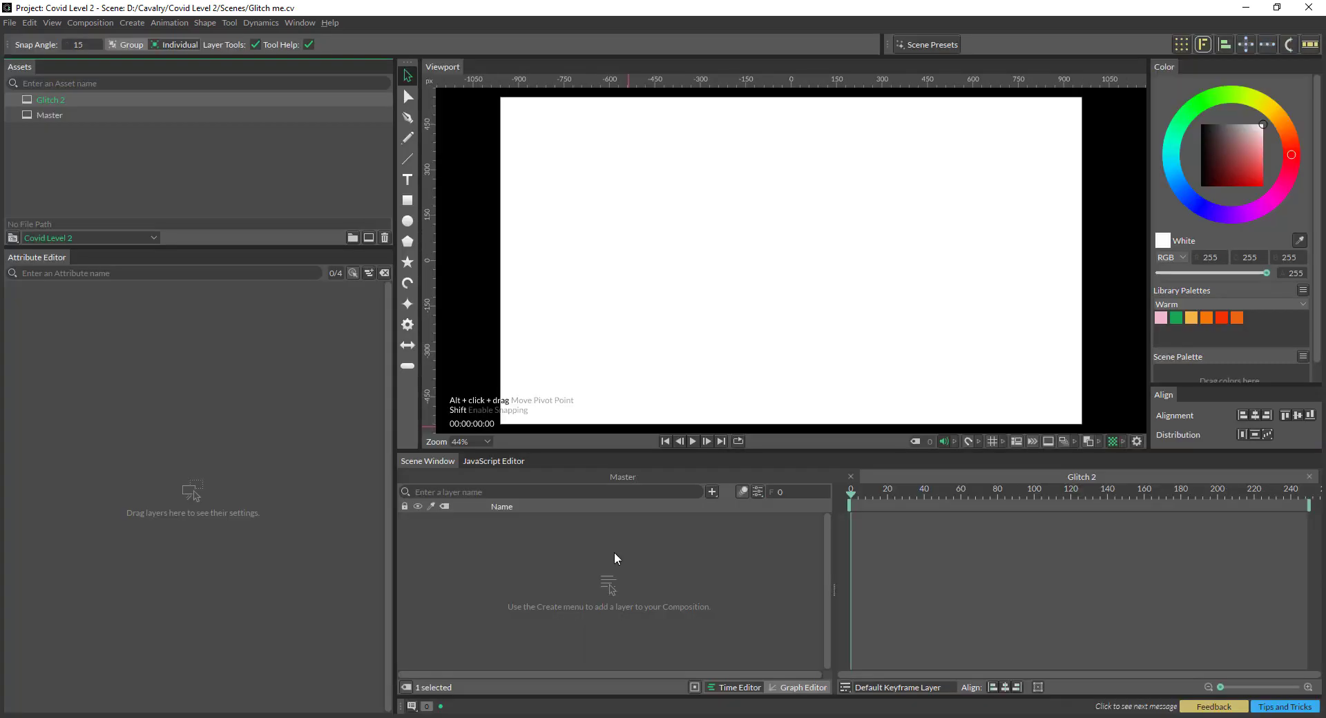
# Add a background shape to the Glitch 2 composition, give it a black fill (000000) and lock its layer
pyautogui.hotkey('ctrl', 'y')
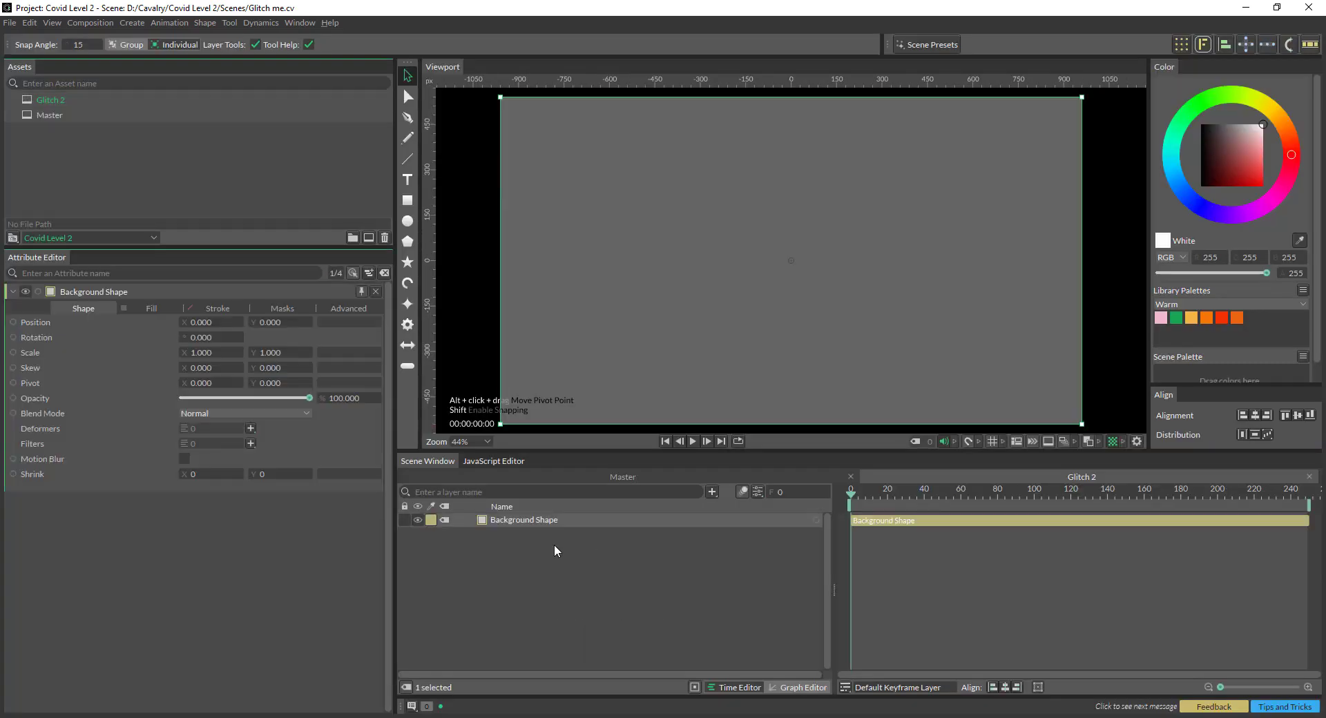
pyautogui.click(516, 519)
pyautogui.click(146, 309)
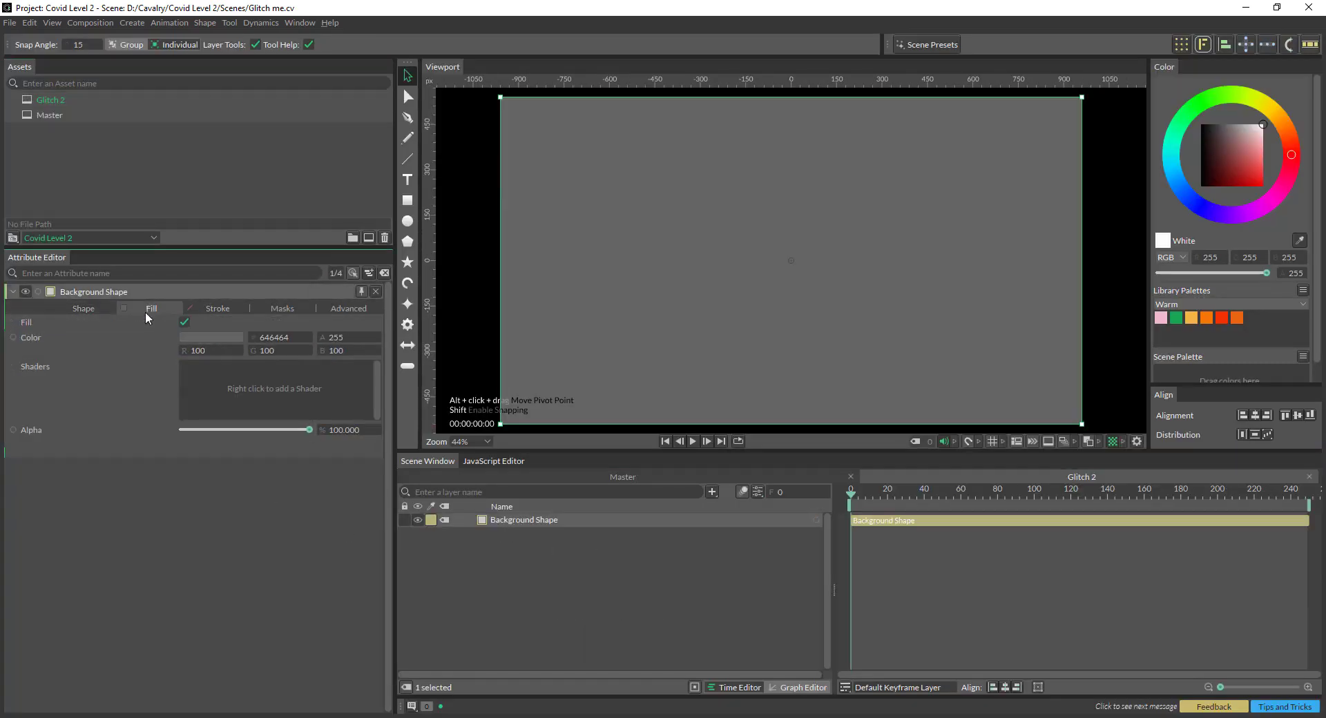
pyautogui.click(197, 339)
pyautogui.moveTo(196, 175); pyautogui.dragTo(180, 214)
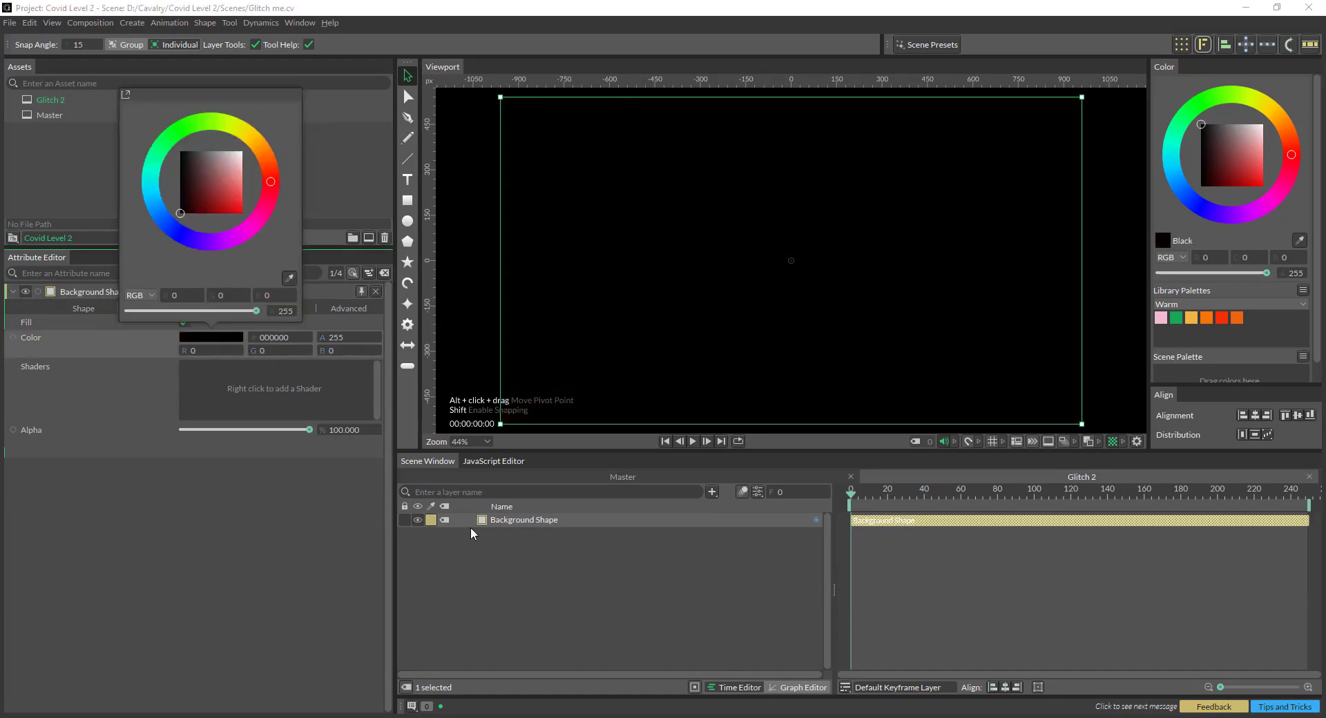
pyautogui.click(408, 519)
pyautogui.click(436, 562)
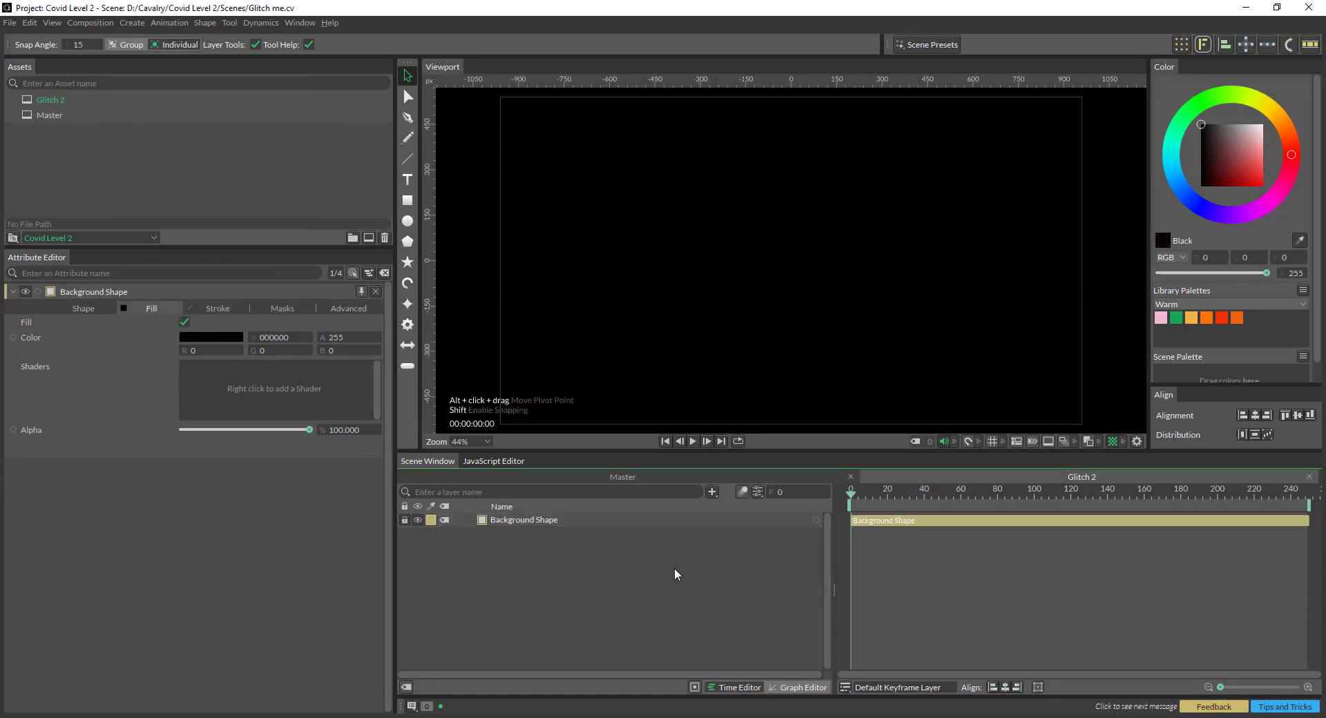
# Add a 200 × 200 rectangle and create a colour array from the Warm library palette
pyautogui.click(408, 205)
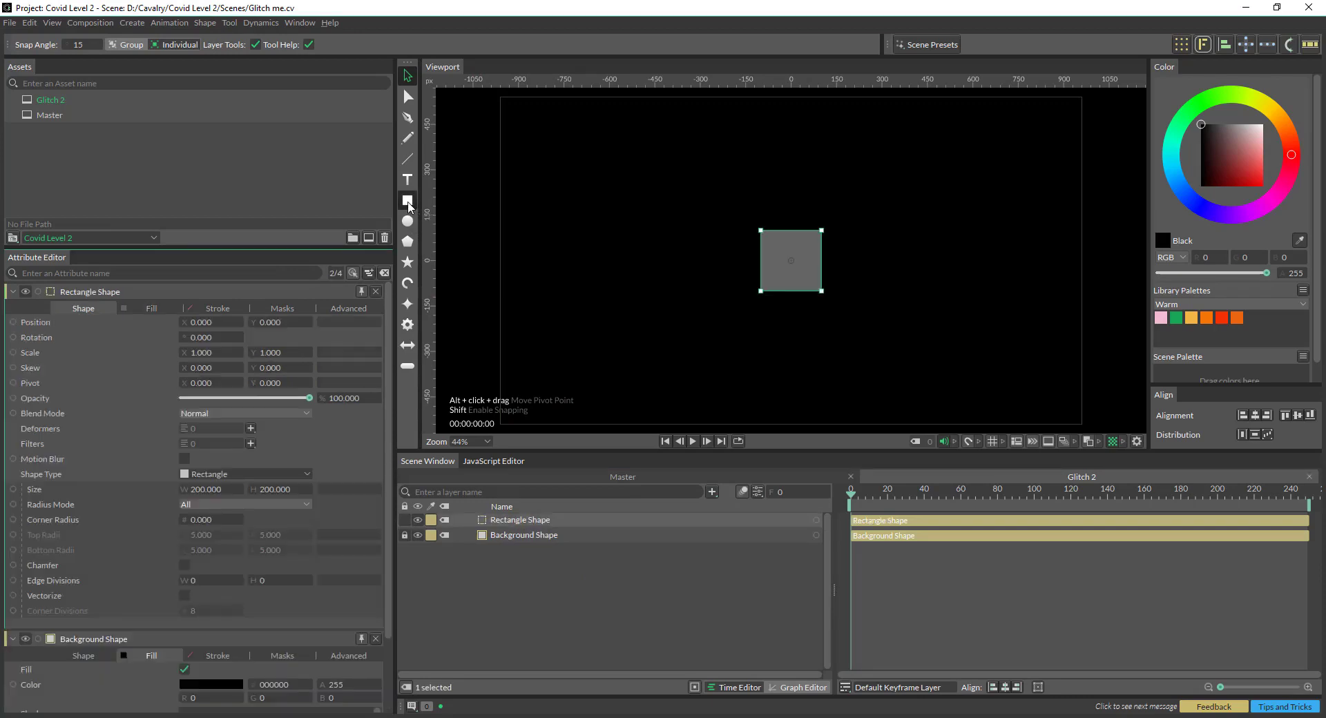
pyautogui.click(1302, 290)
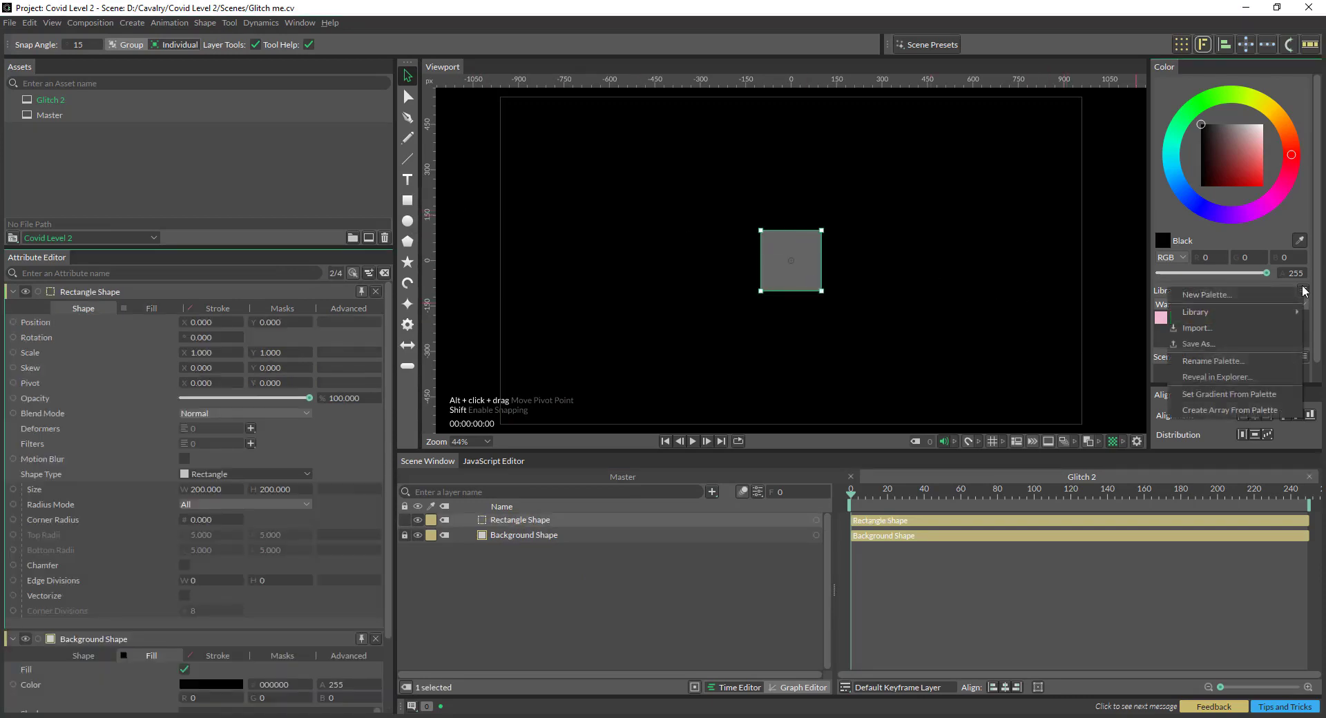
pyautogui.click(1232, 409)
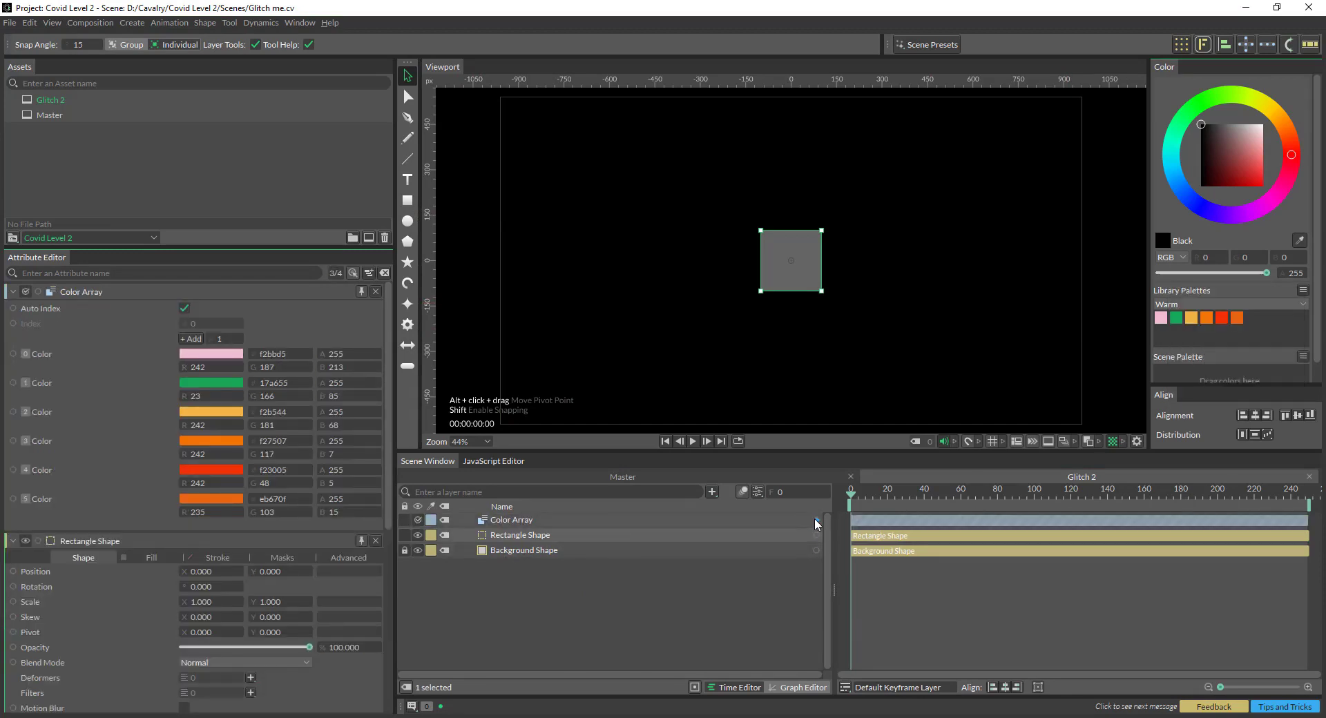
# Connect the Color Array to the rectangle's Fill Color and set the rectangle's height to 136
pyautogui.moveTo(814, 518); pyautogui.dragTo(519, 540)
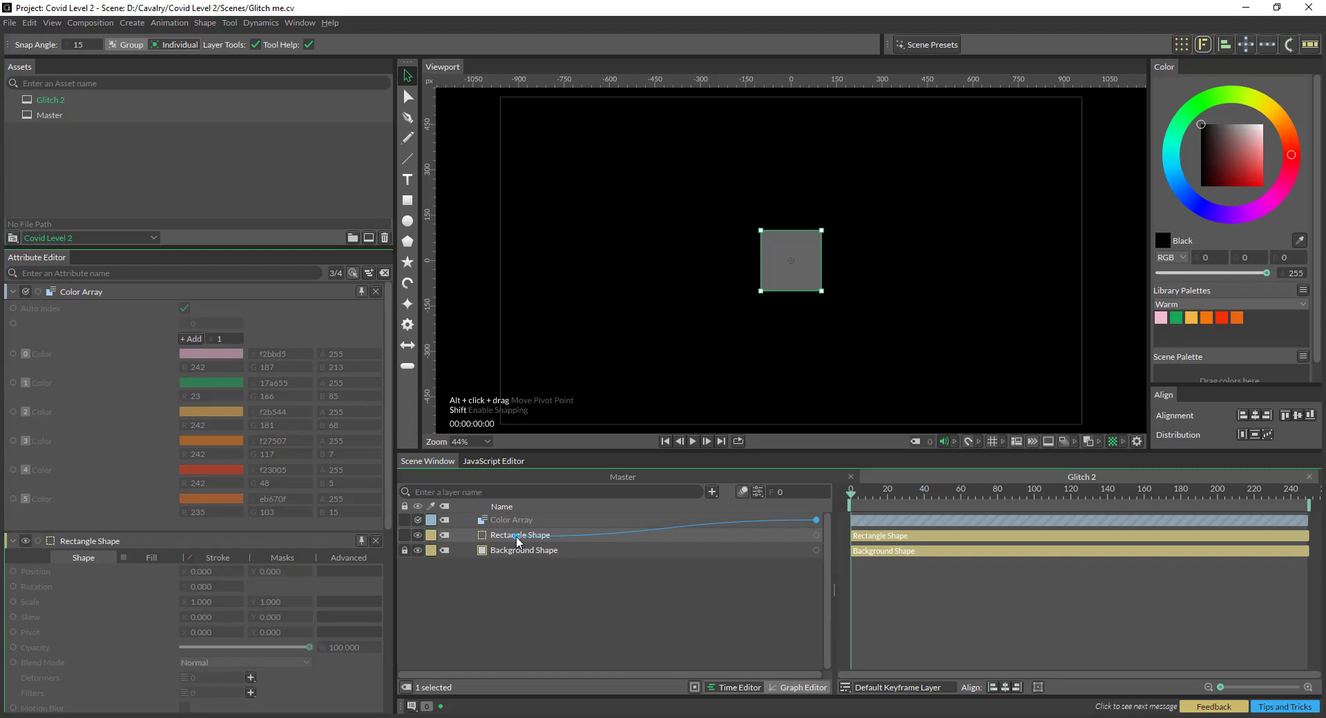
pyautogui.moveTo(516, 538); pyautogui.dragTo(516, 537)
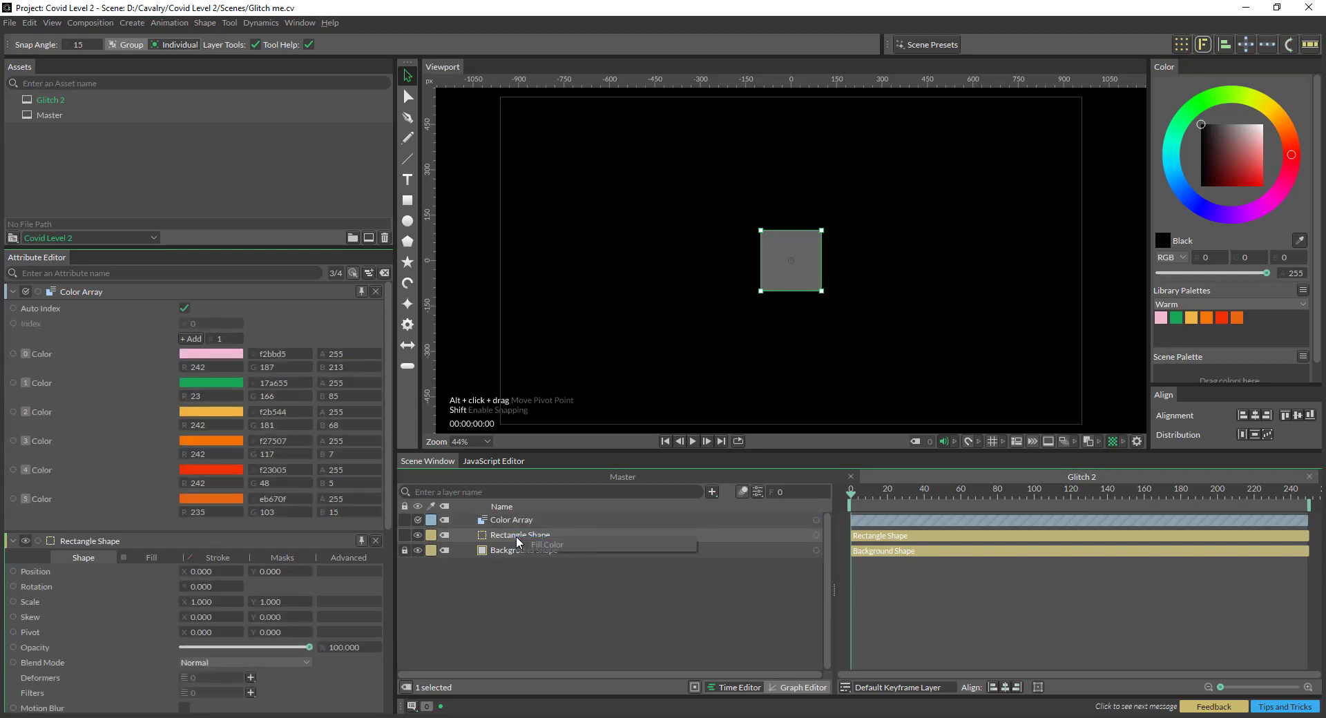
pyautogui.click(580, 543)
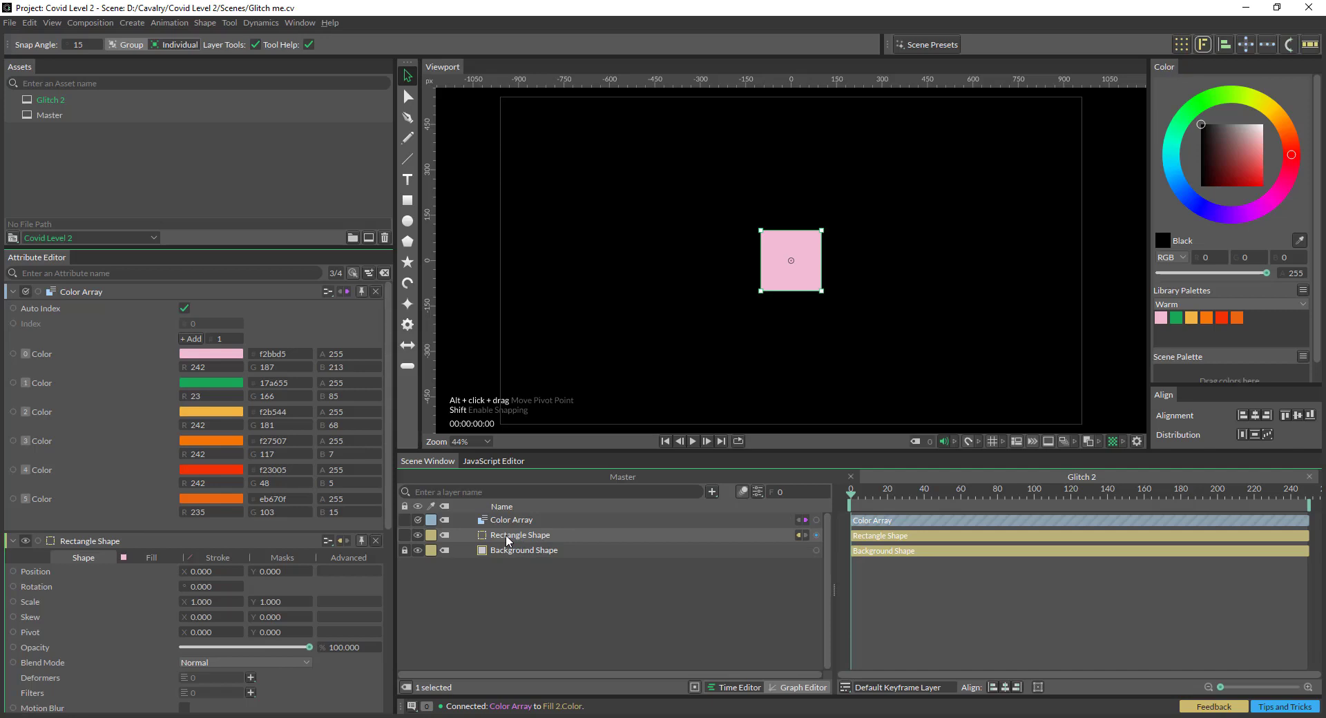
pyautogui.scroll(-3, 272, 544)
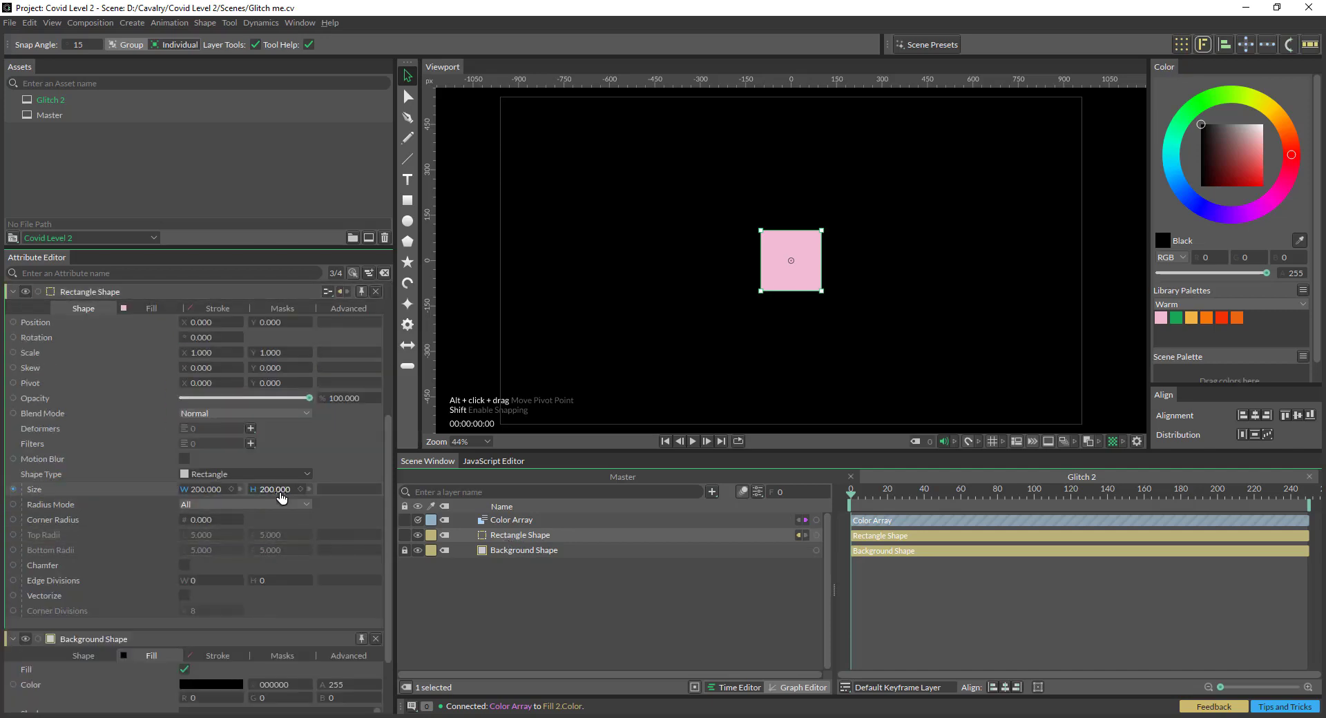
pyautogui.moveTo(280, 492); pyautogui.dragTo(236, 492)
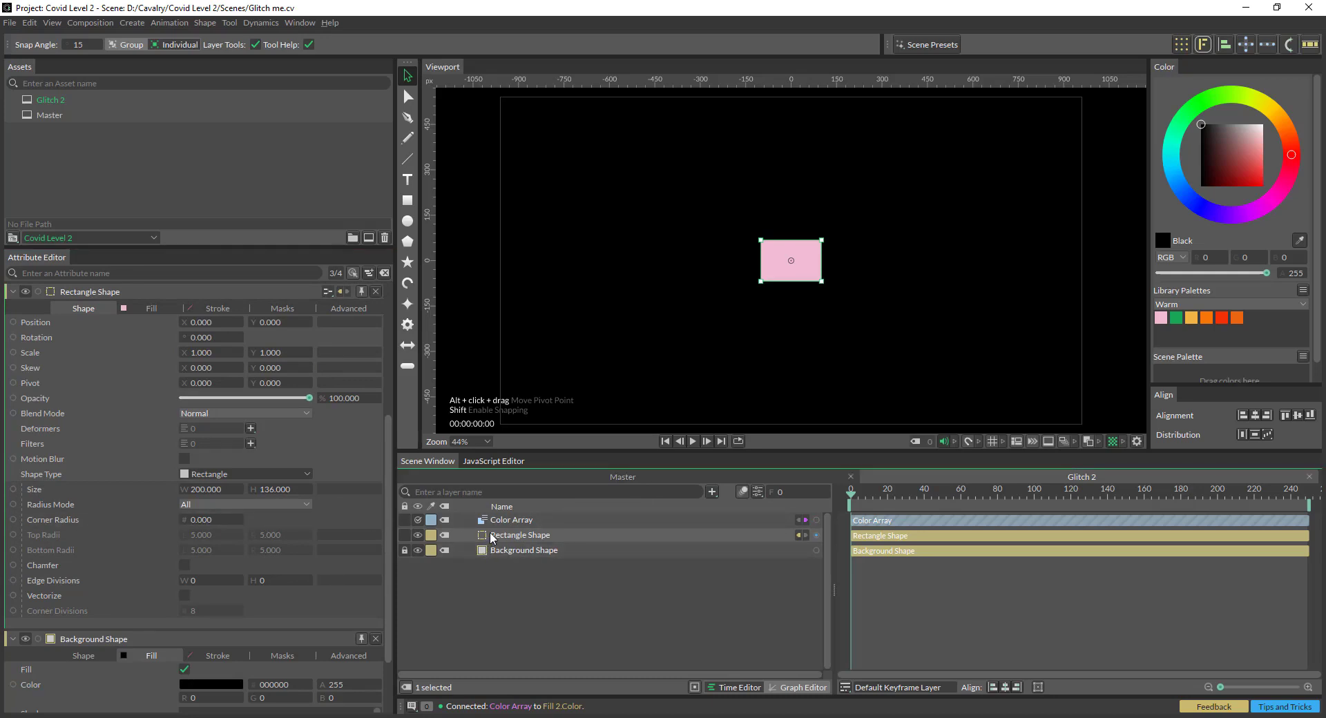
# Duplicate the rectangle with a Duplicator using a Linear distribution and a count of 5
pyautogui.click(1182, 45)
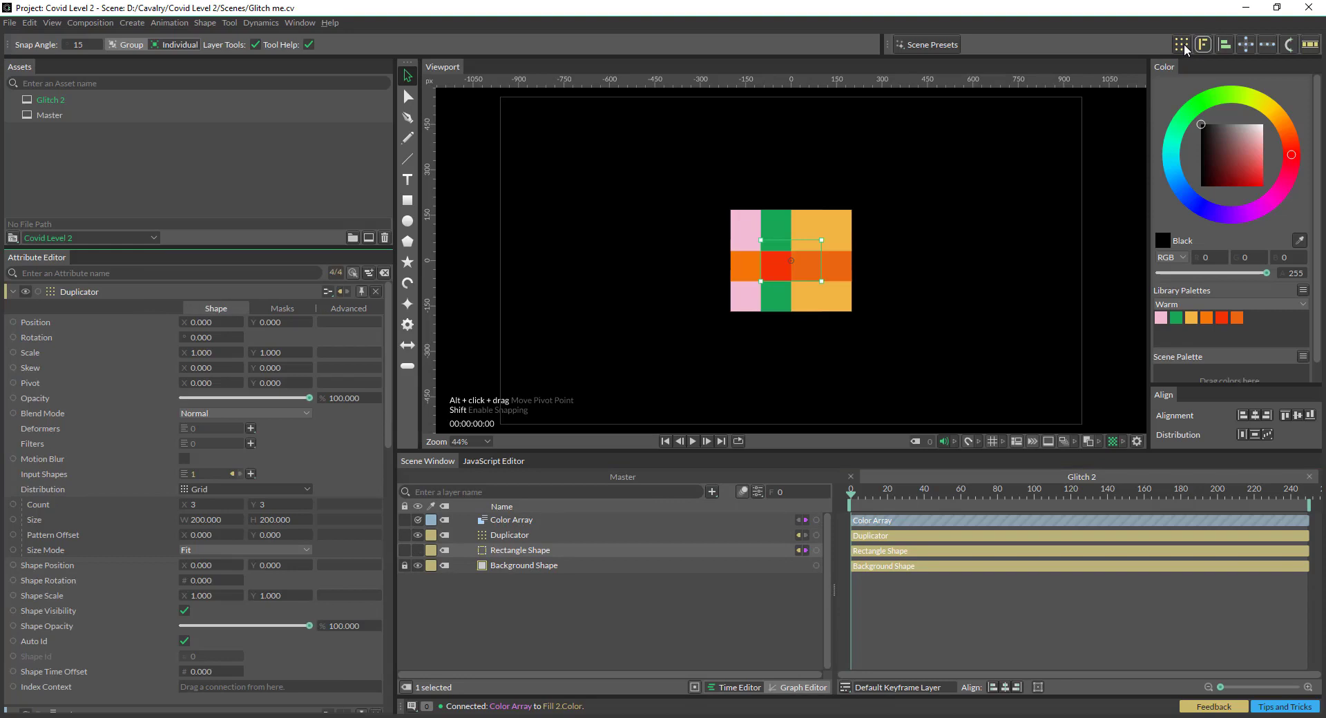
pyautogui.click(229, 489)
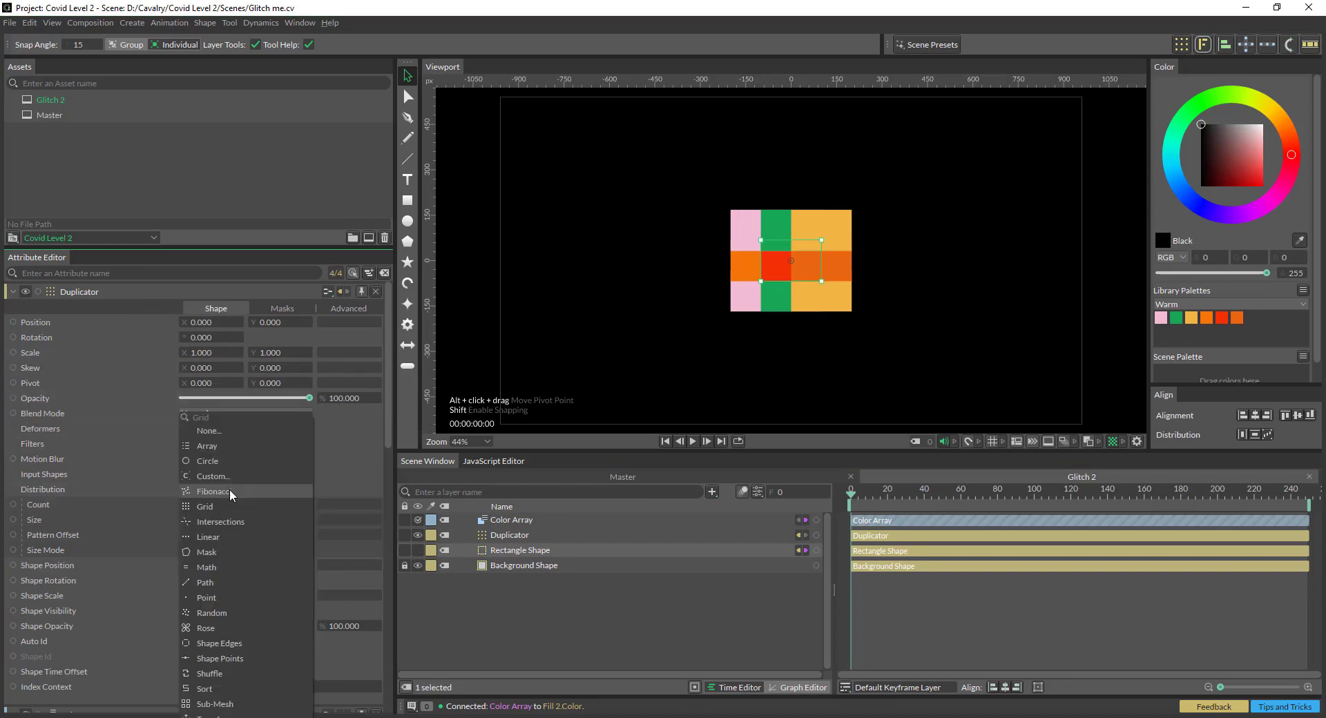
pyautogui.click(228, 533)
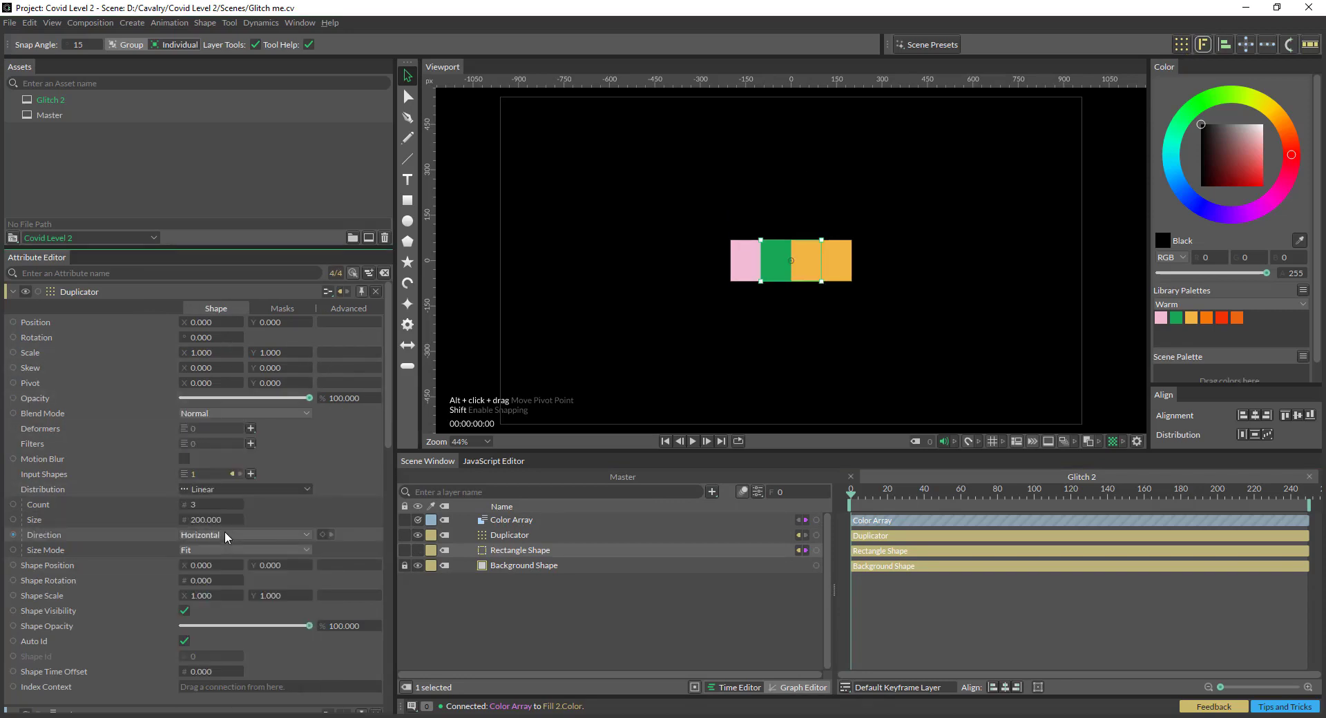
pyautogui.click(202, 505)
pyautogui.write('5')
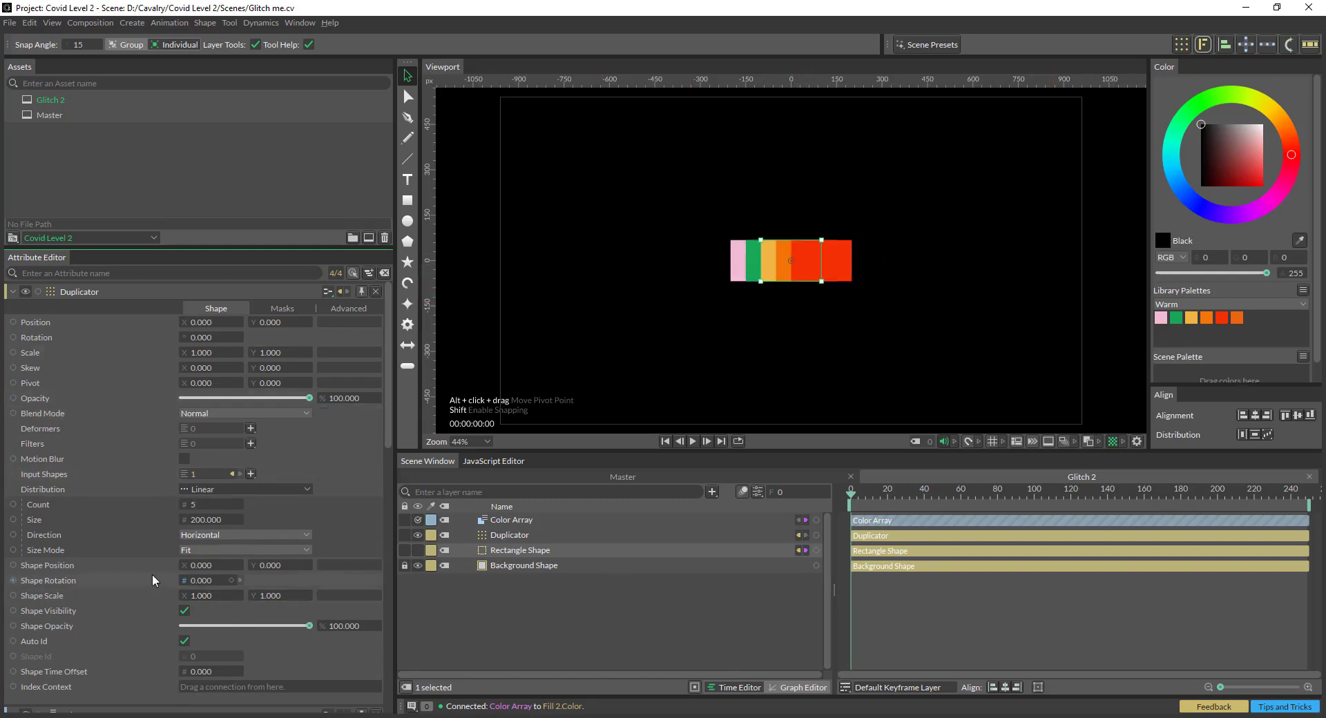
# Add a Random behaviour to the X component of the duplicator's Shape Scale
pyautogui.rightClick(123, 594)
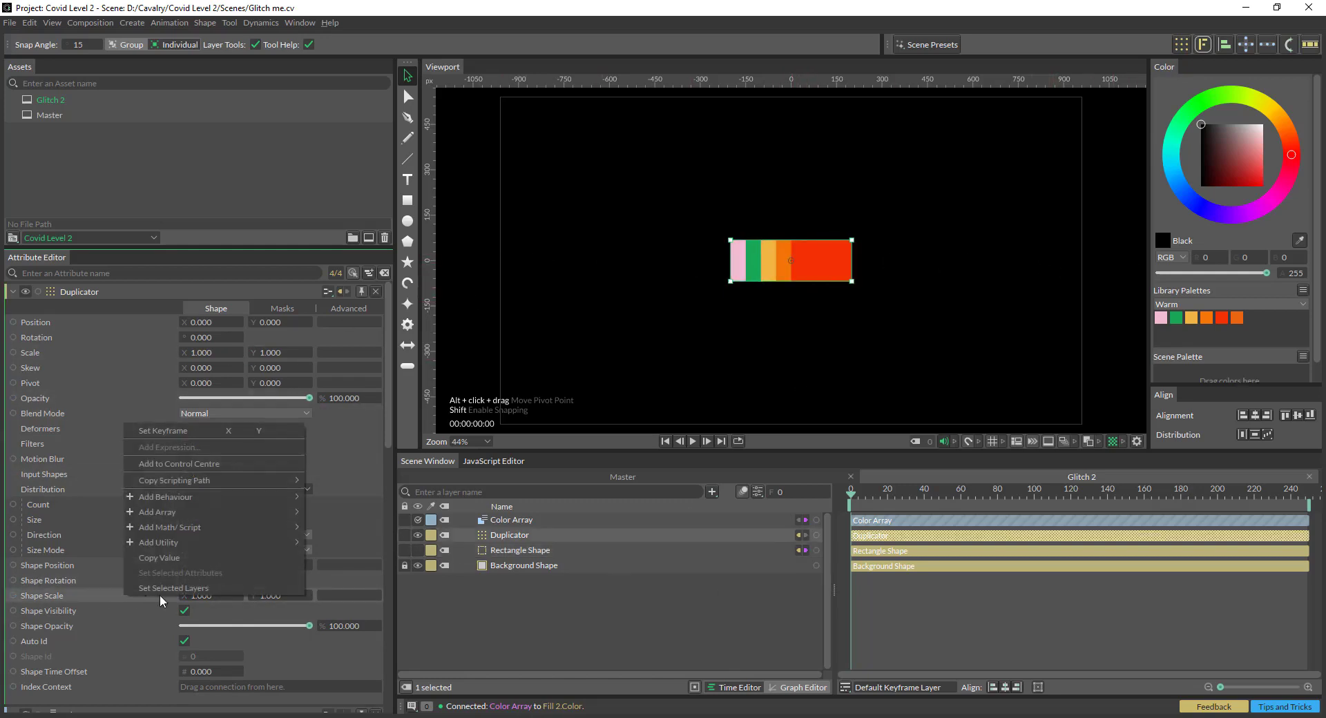
pyautogui.moveTo(232, 498)
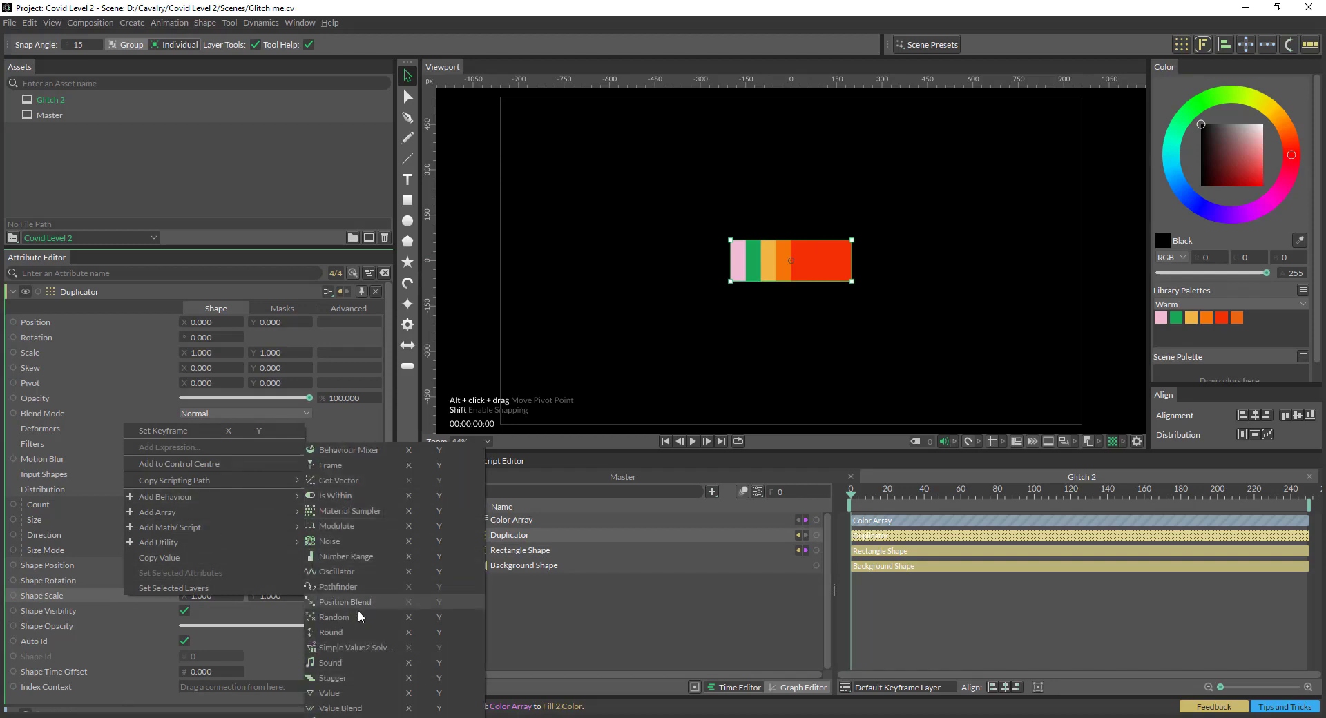
pyautogui.click(413, 615)
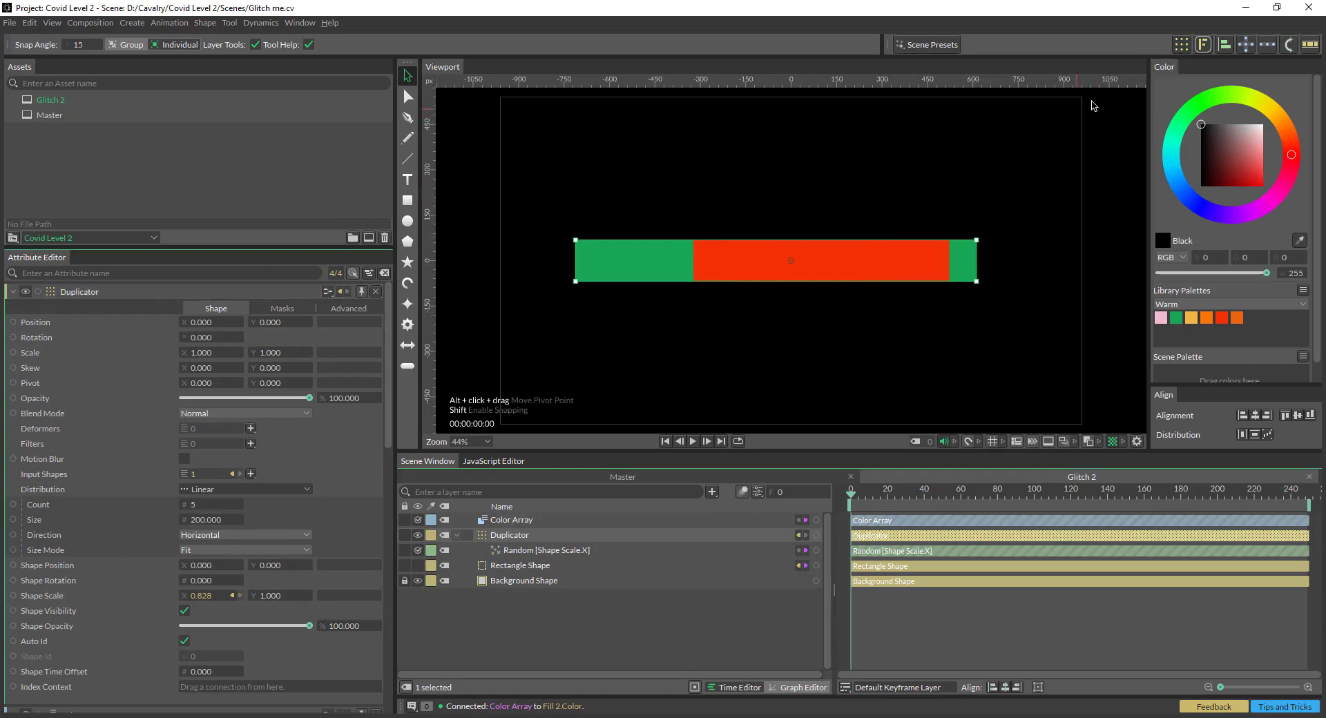
# Duplicate the first duplicator with a second Duplicator that uses a Linear distribution in the Vertical direction
pyautogui.click(1181, 44)
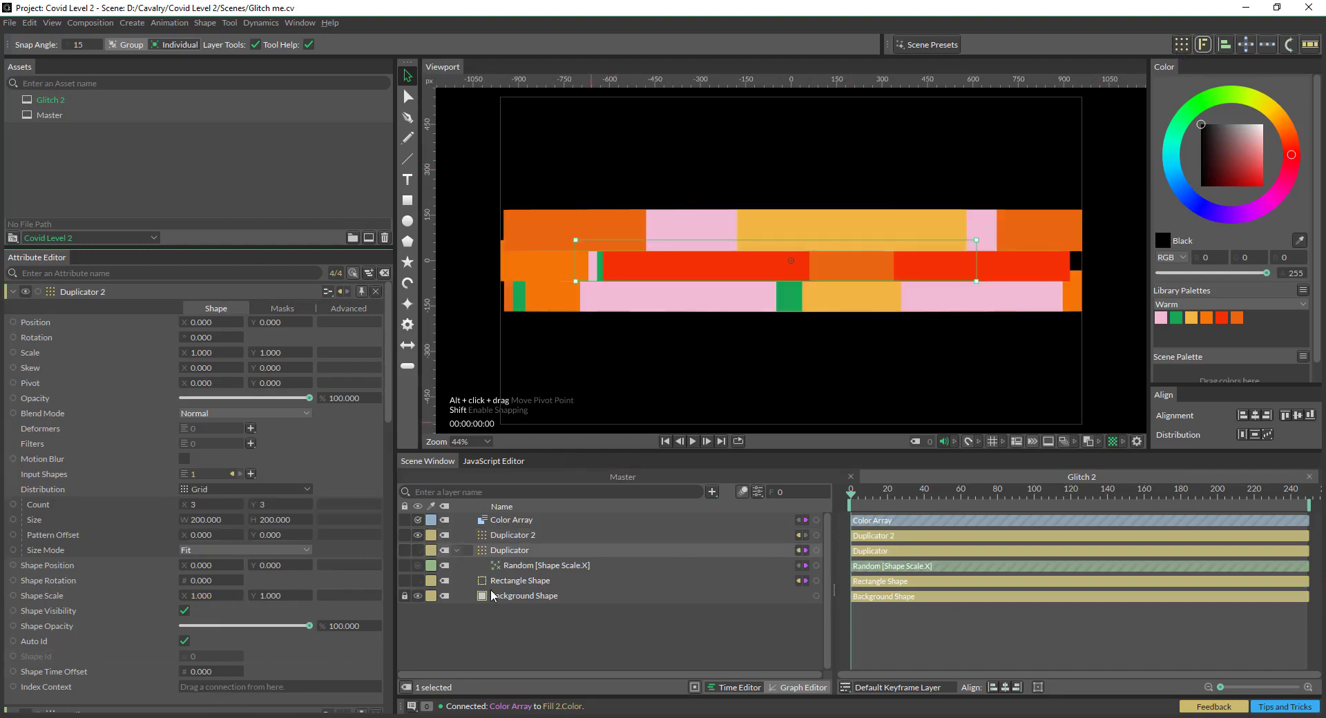
pyautogui.click(236, 490)
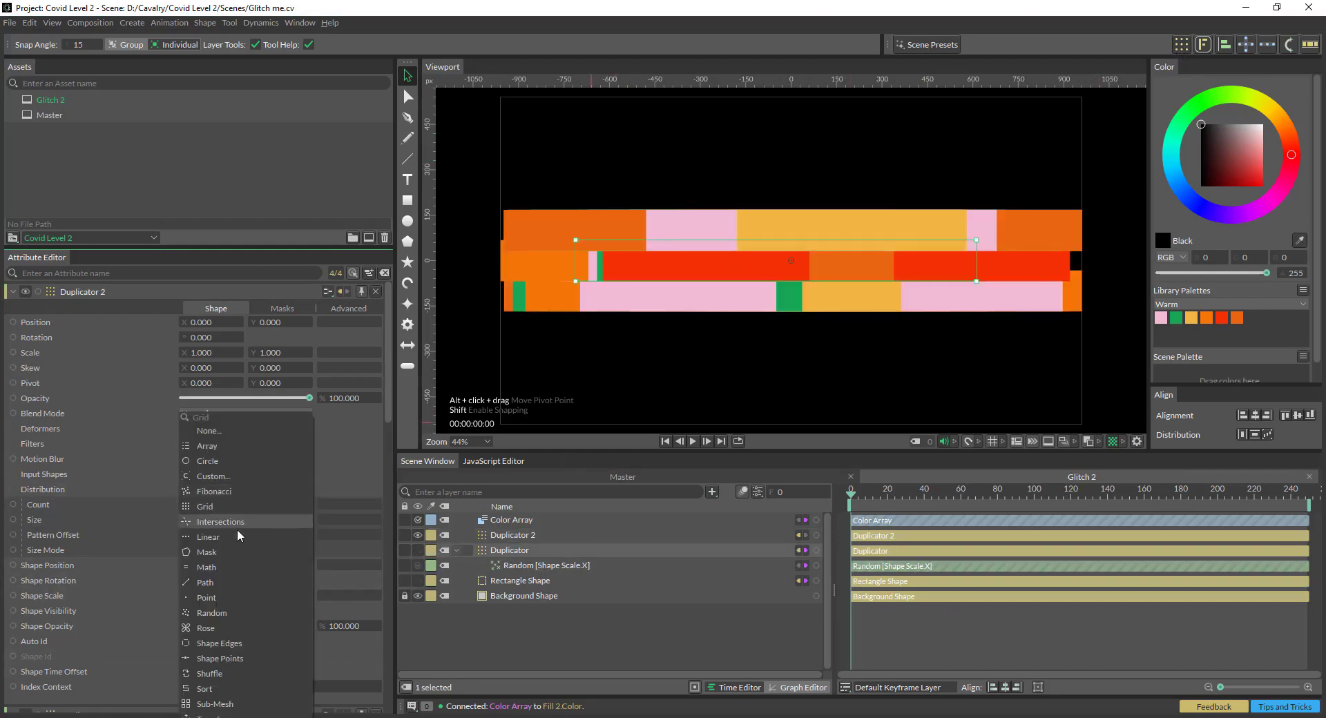
pyautogui.click(238, 536)
pyautogui.click(226, 486)
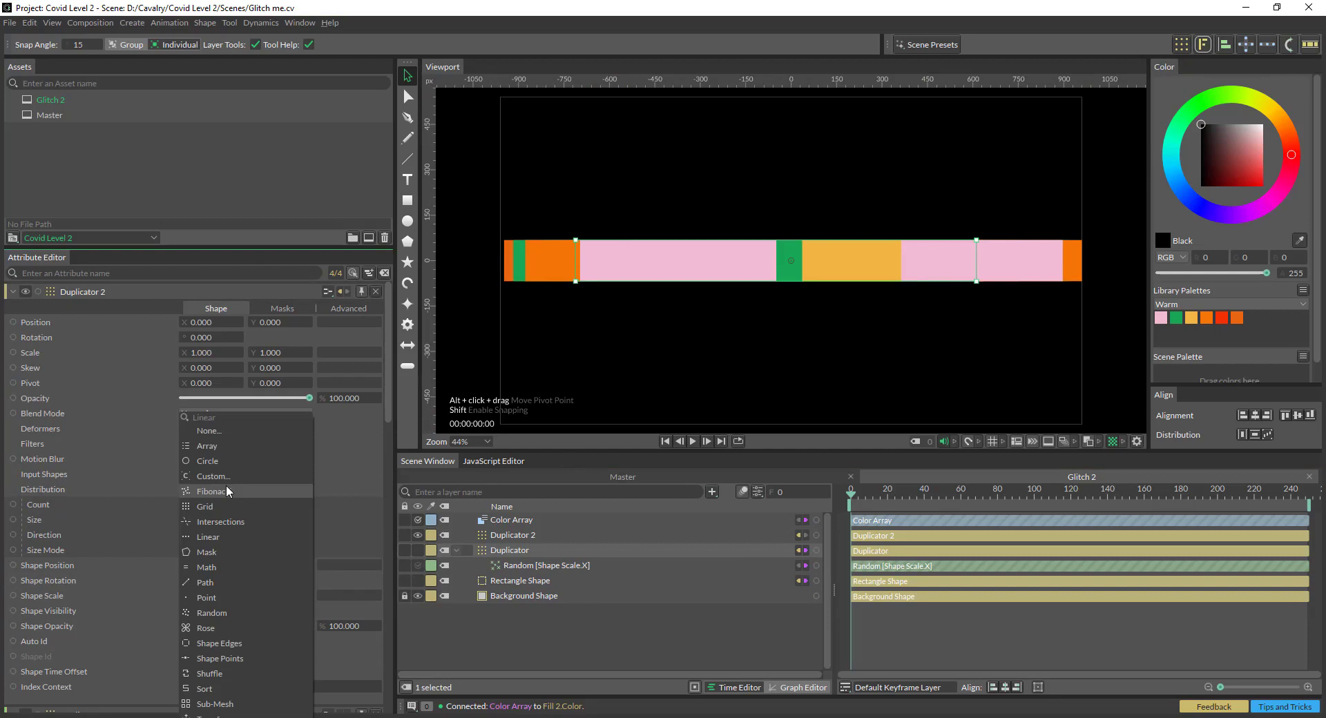
pyautogui.click(368, 497)
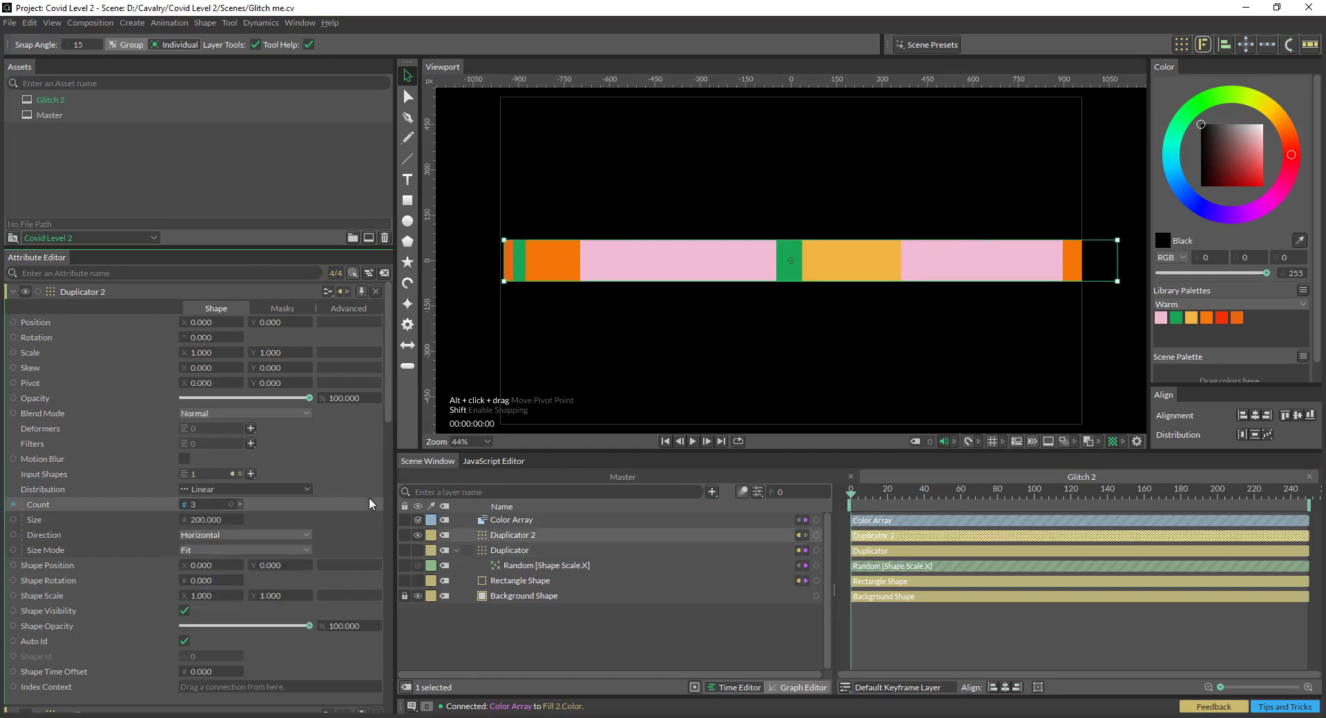
pyautogui.click(209, 534)
pyautogui.click(212, 549)
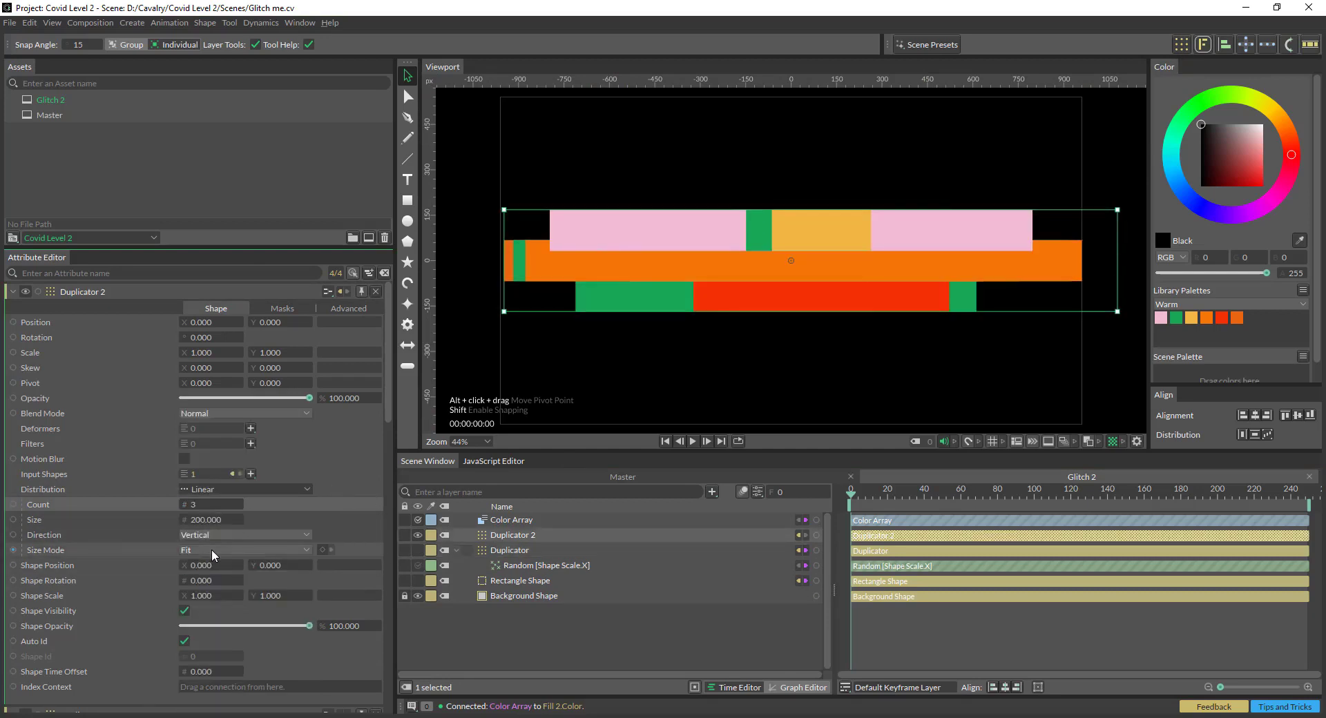
# Set Duplicator 2's count to 4 and size to 407, and preview the animation up to about frame 19
pyautogui.click(214, 504)
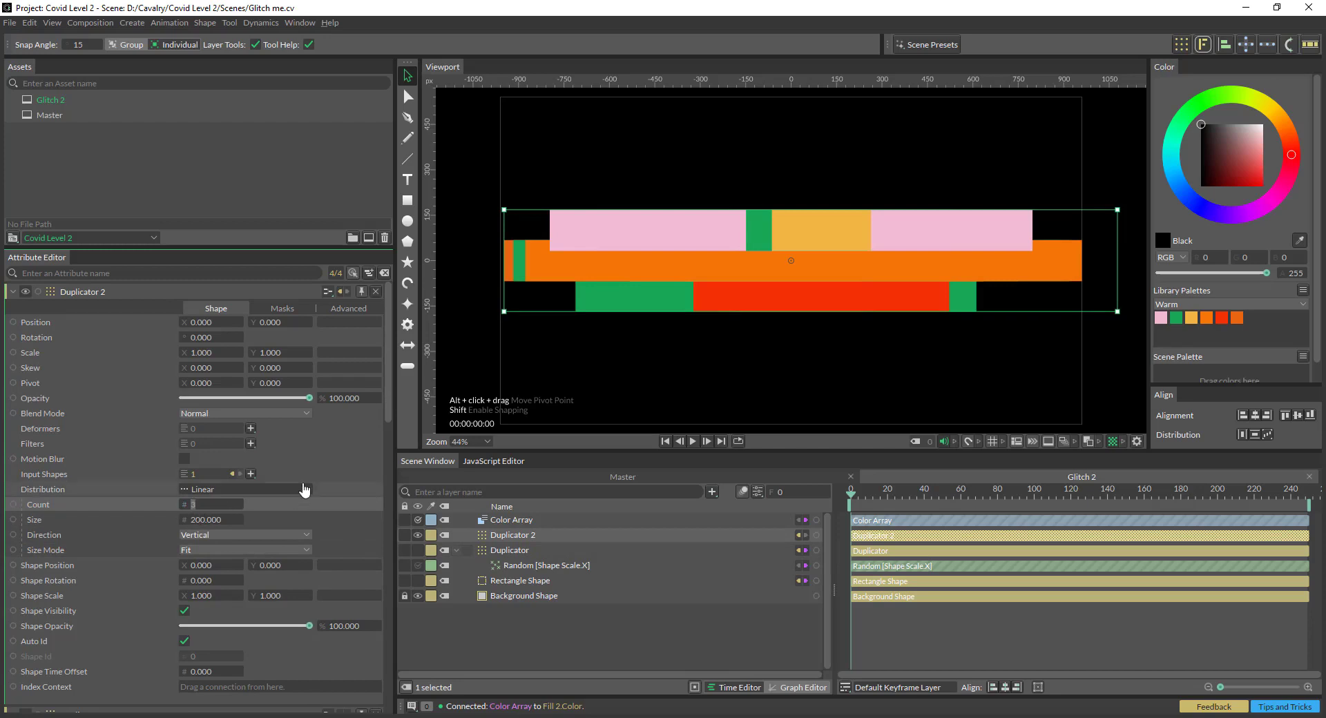
pyautogui.write('4')
pyautogui.press('Return')
pyautogui.moveTo(207, 521); pyautogui.dragTo(304, 519)
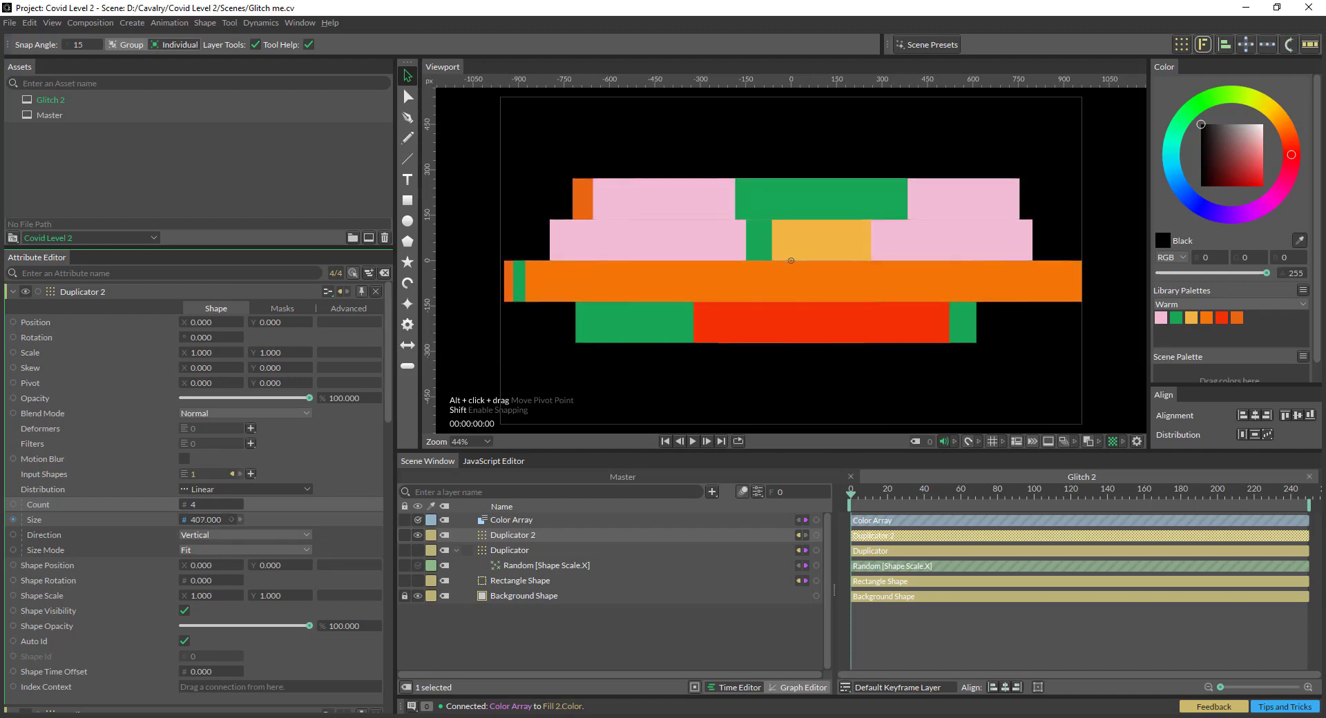
pyautogui.press('space')
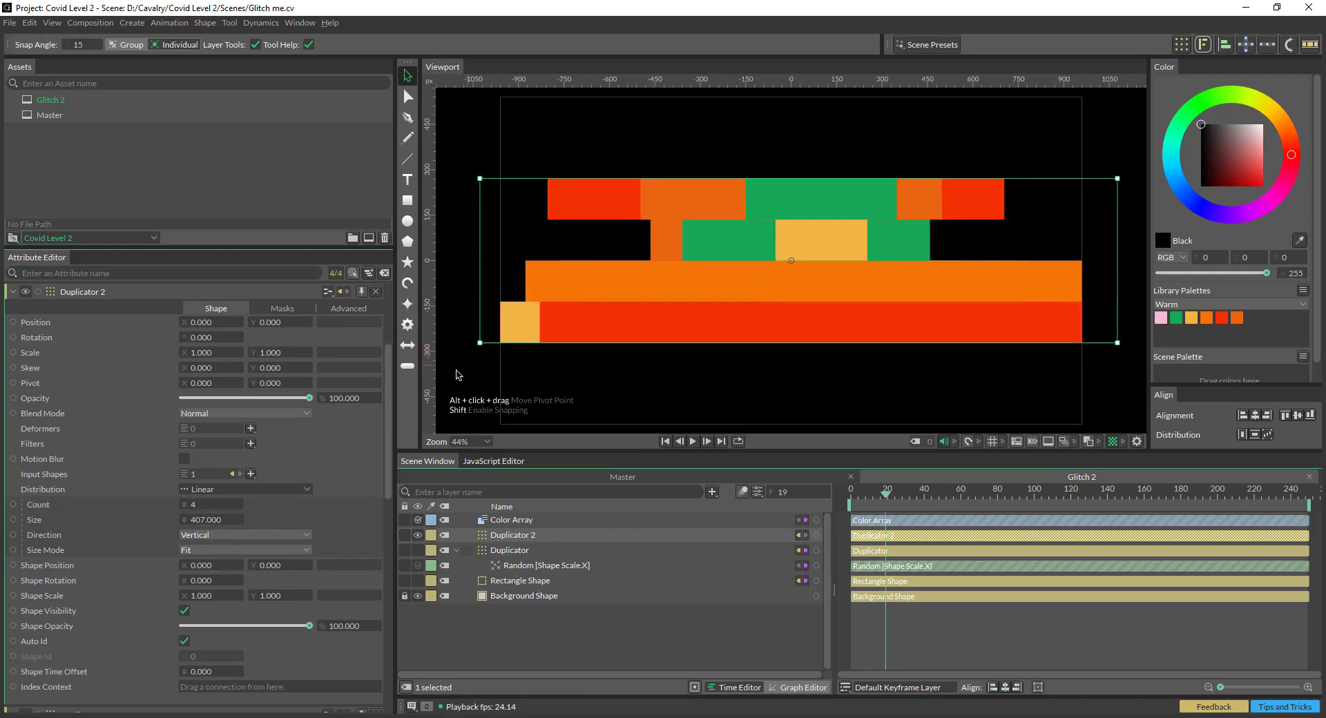
# Add a Blur filter to Duplicator 2 with an amount of 51.8 in X and 0 in Y
pyautogui.click(251, 443)
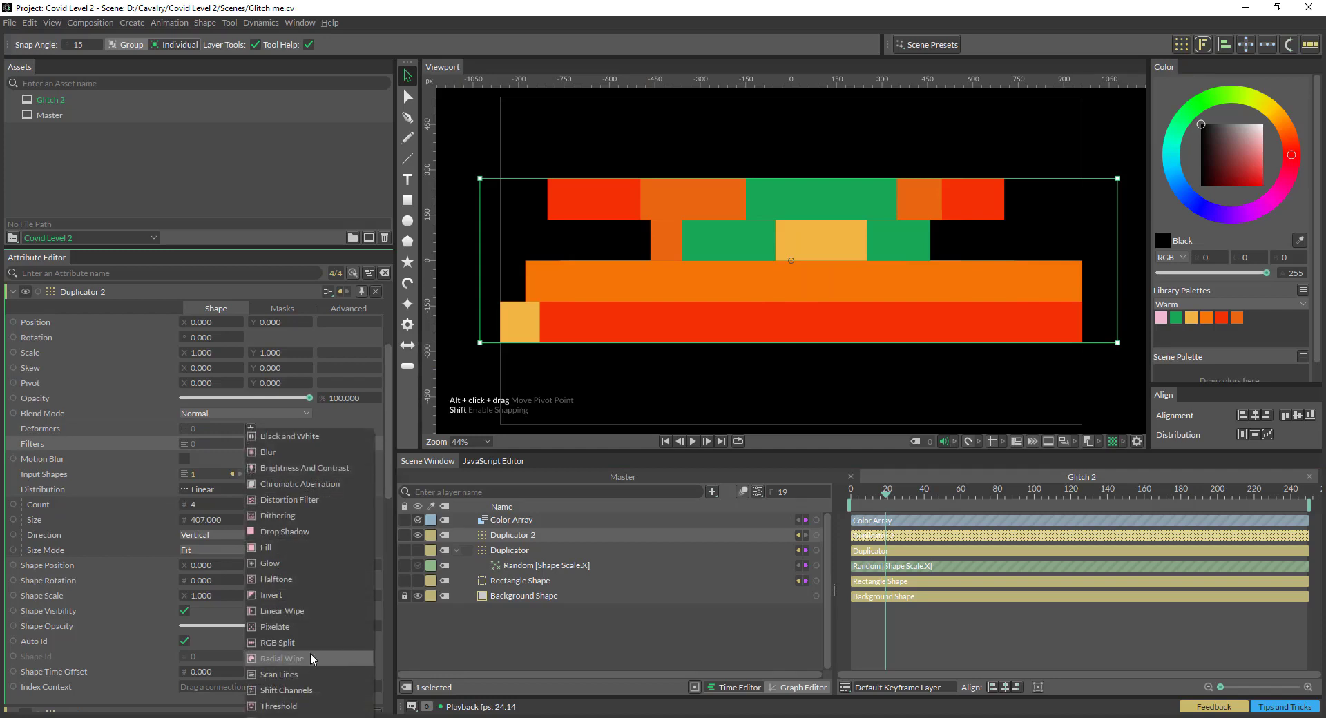
pyautogui.click(293, 451)
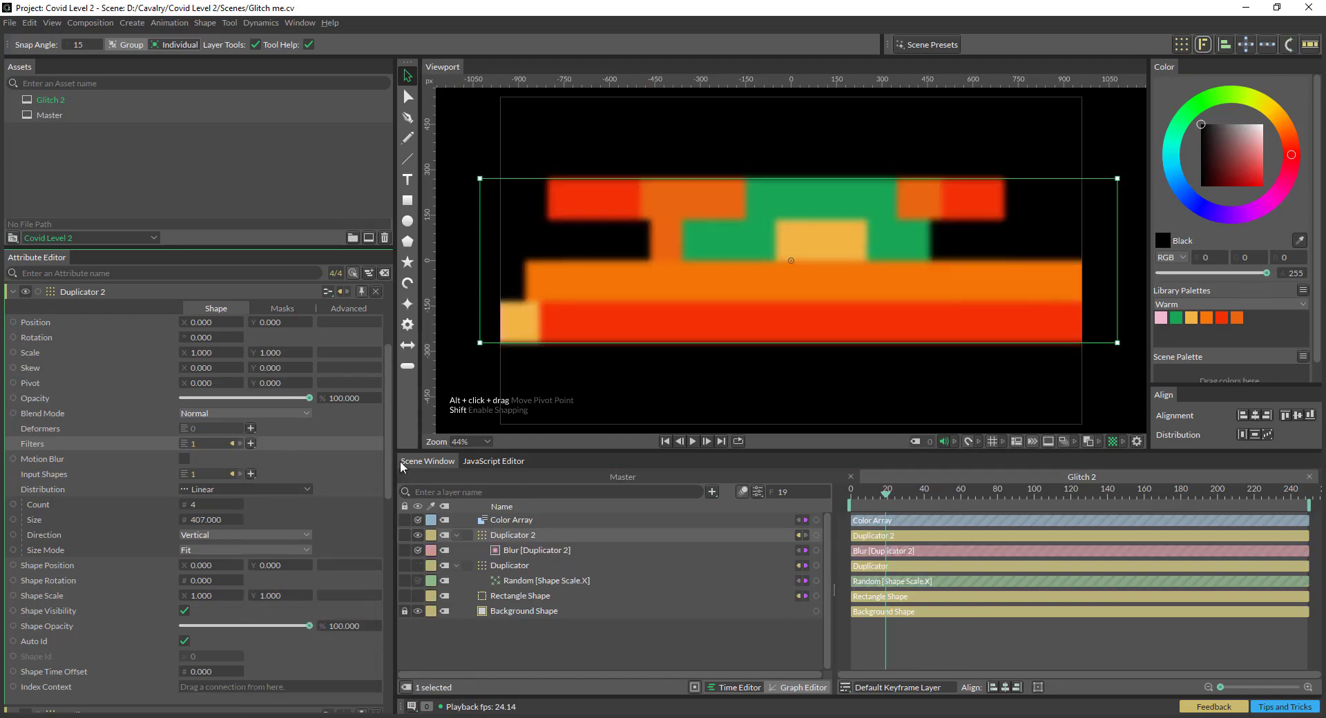
pyautogui.click(518, 550)
pyautogui.click(284, 310)
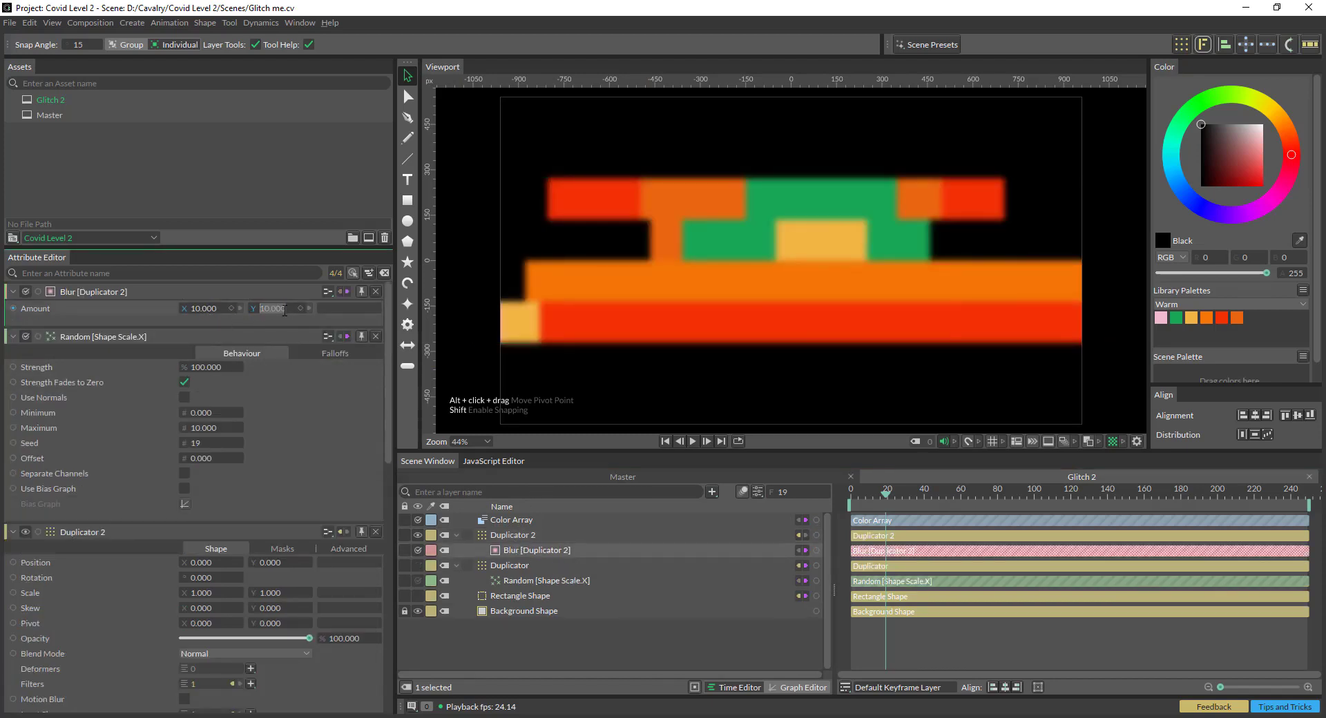
pyautogui.write('0')
pyautogui.click(146, 315)
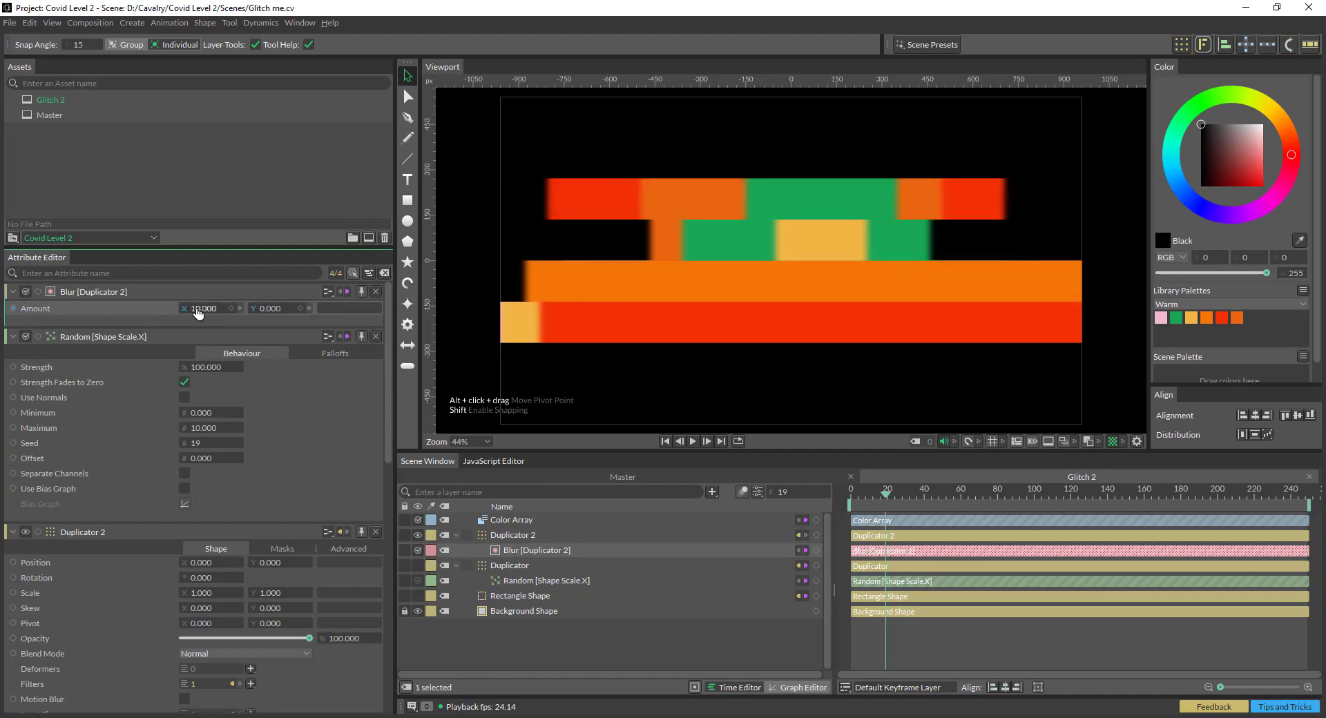
pyautogui.moveTo(199, 311); pyautogui.dragTo(414, 310)
pyautogui.moveTo(269, 308); pyautogui.dragTo(281, 309)
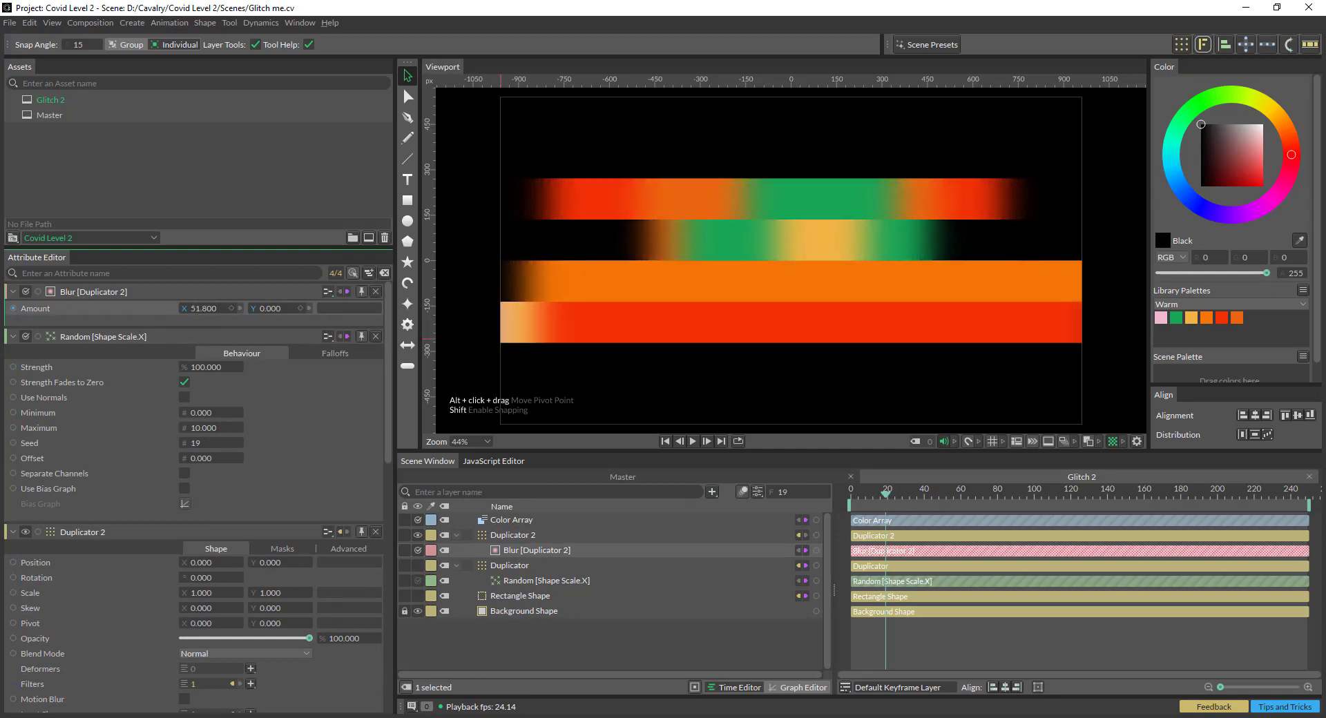
# Add a Pixelate filter to Duplicator 2 and set the duplicator's X position to -367
pyautogui.click(509, 536)
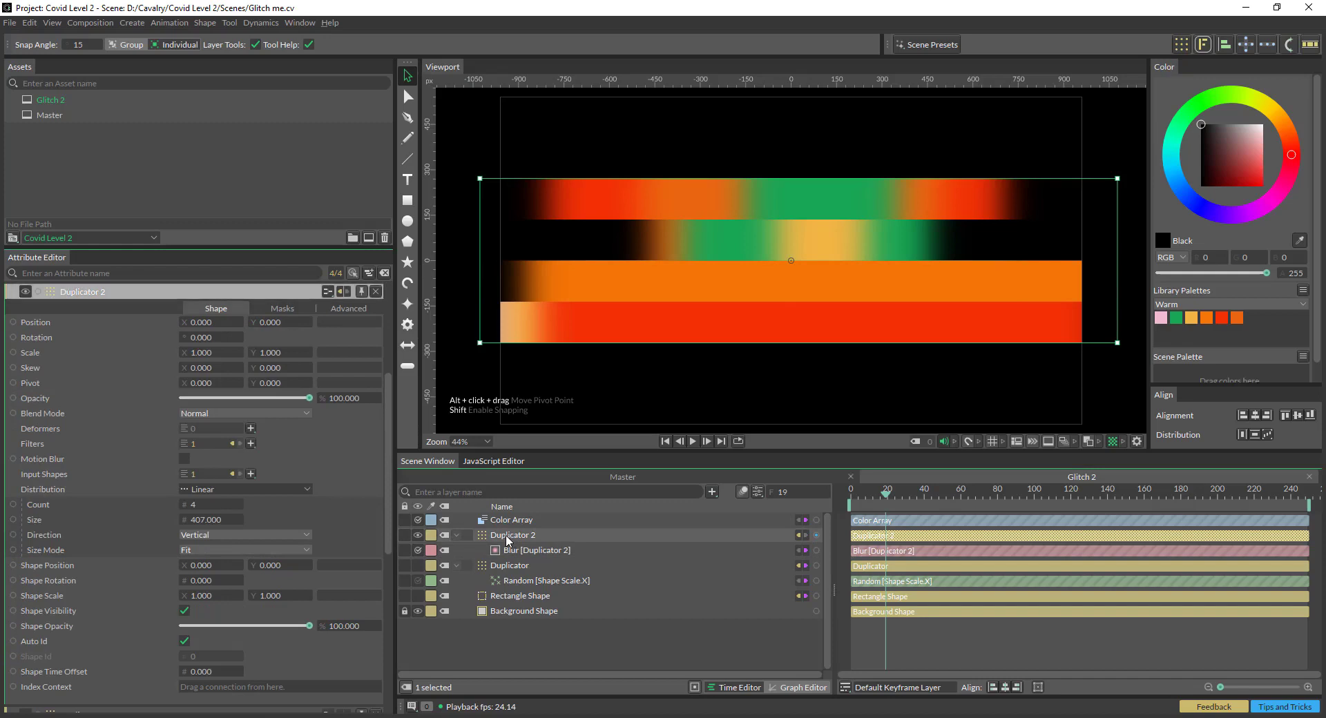
pyautogui.click(251, 444)
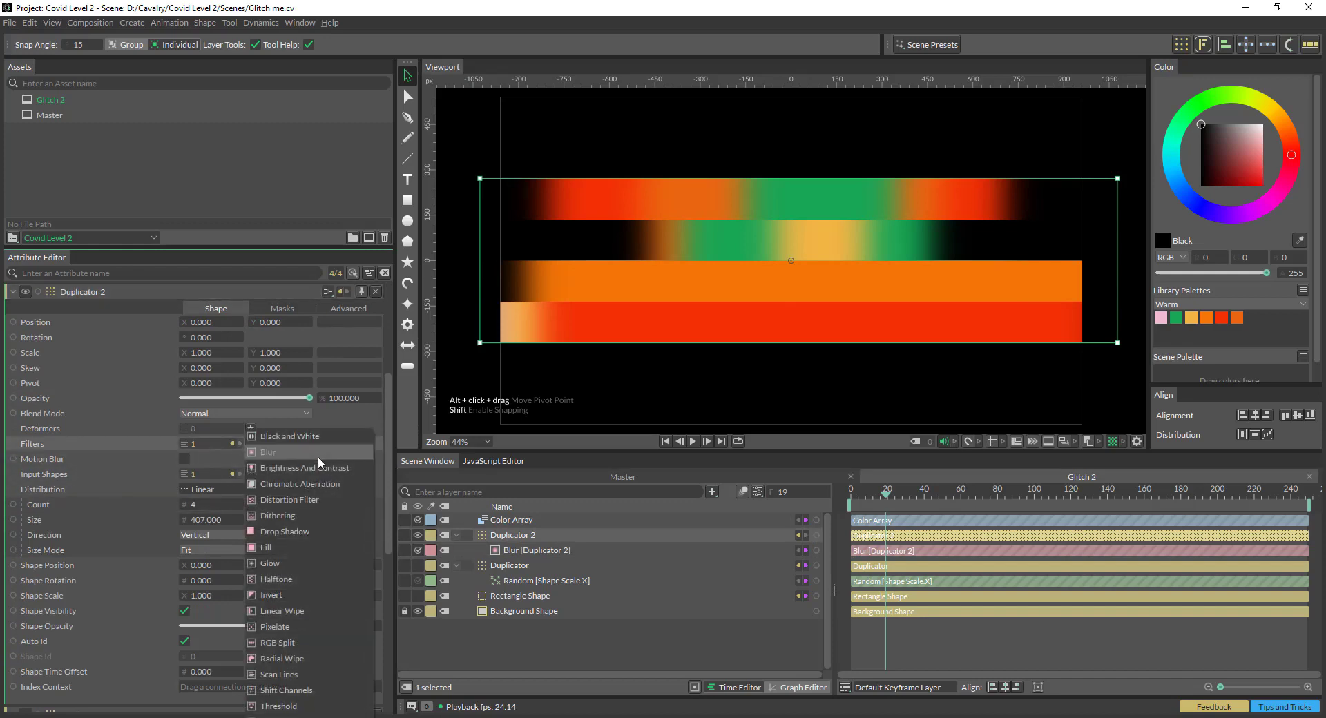
pyautogui.click(304, 627)
pyautogui.moveTo(207, 322); pyautogui.dragTo(99, 322)
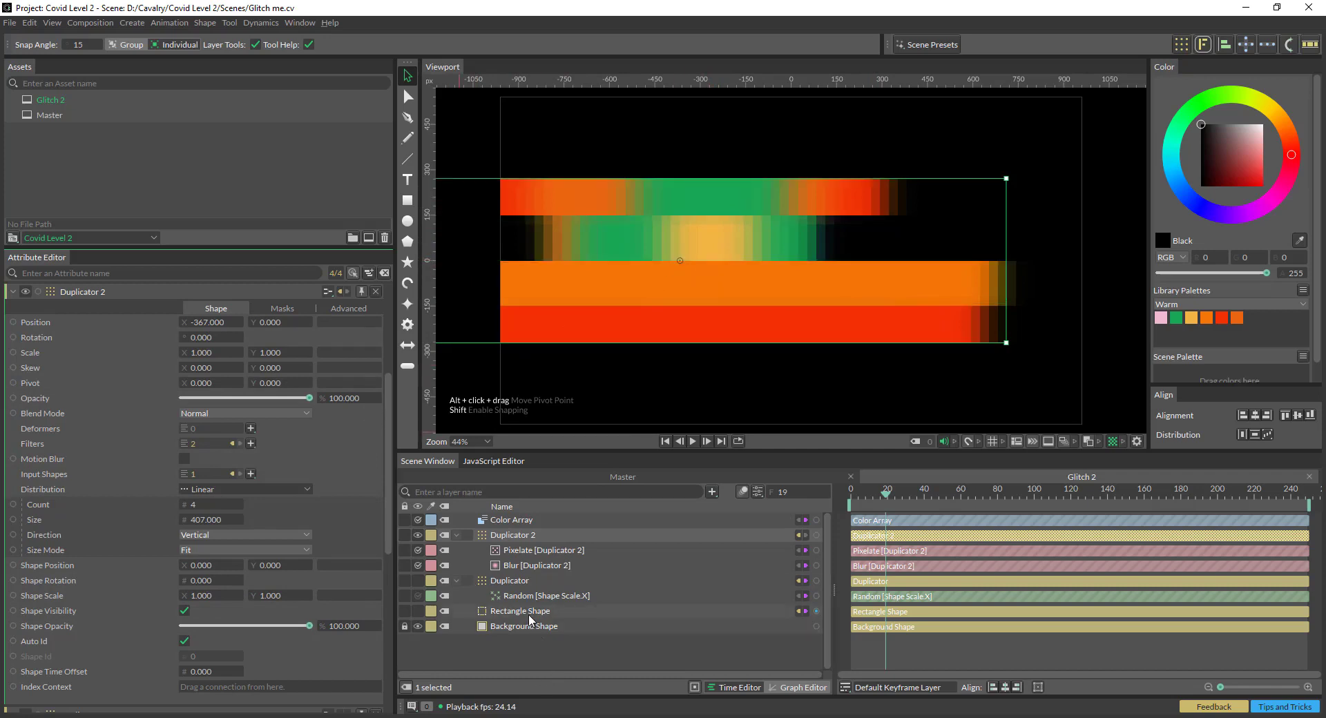
# Set the strength of the Random behaviour on the first duplicator's horizontal shape scale to 121
pyautogui.click(546, 595)
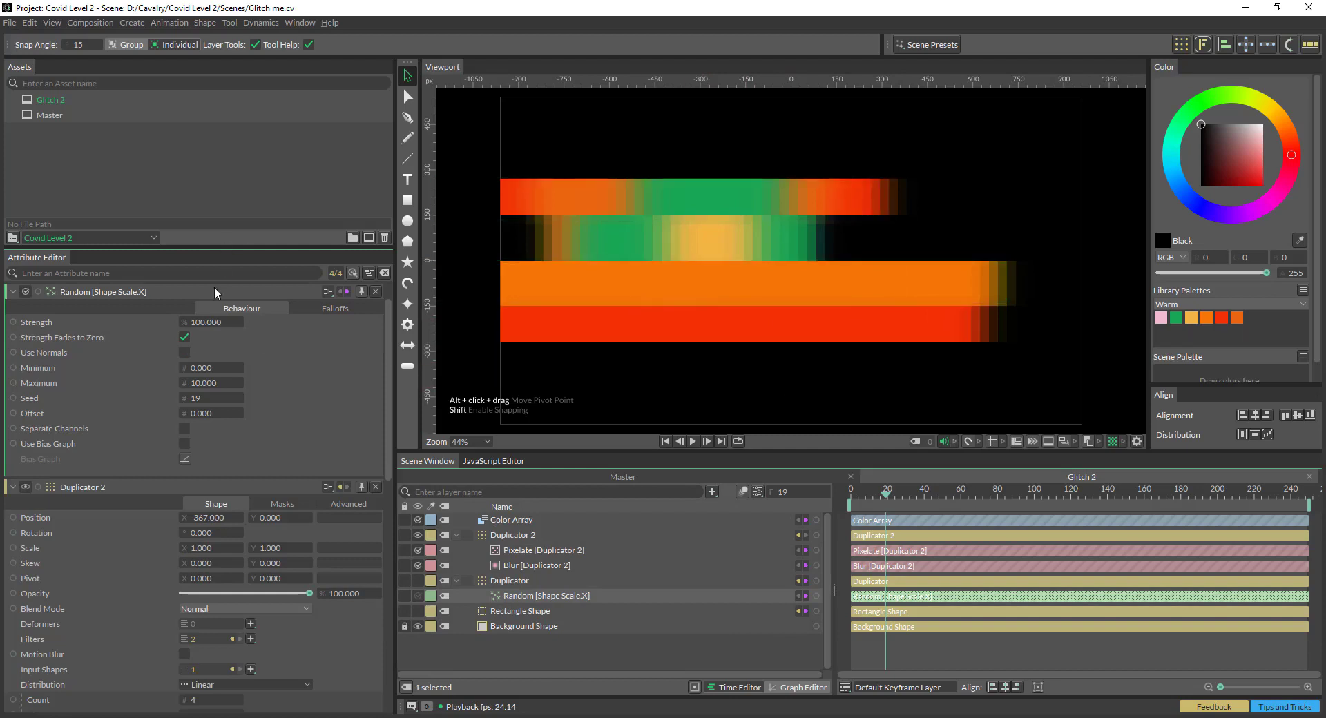
pyautogui.moveTo(210, 322)
pyautogui.mouseDown()
pyautogui.moveTo(172, 321)
pyautogui.moveTo(211, 321)
pyautogui.mouseUp()
# Try several blend modes on Duplicator 2 and settle on Lighten
pyautogui.click(512, 535)
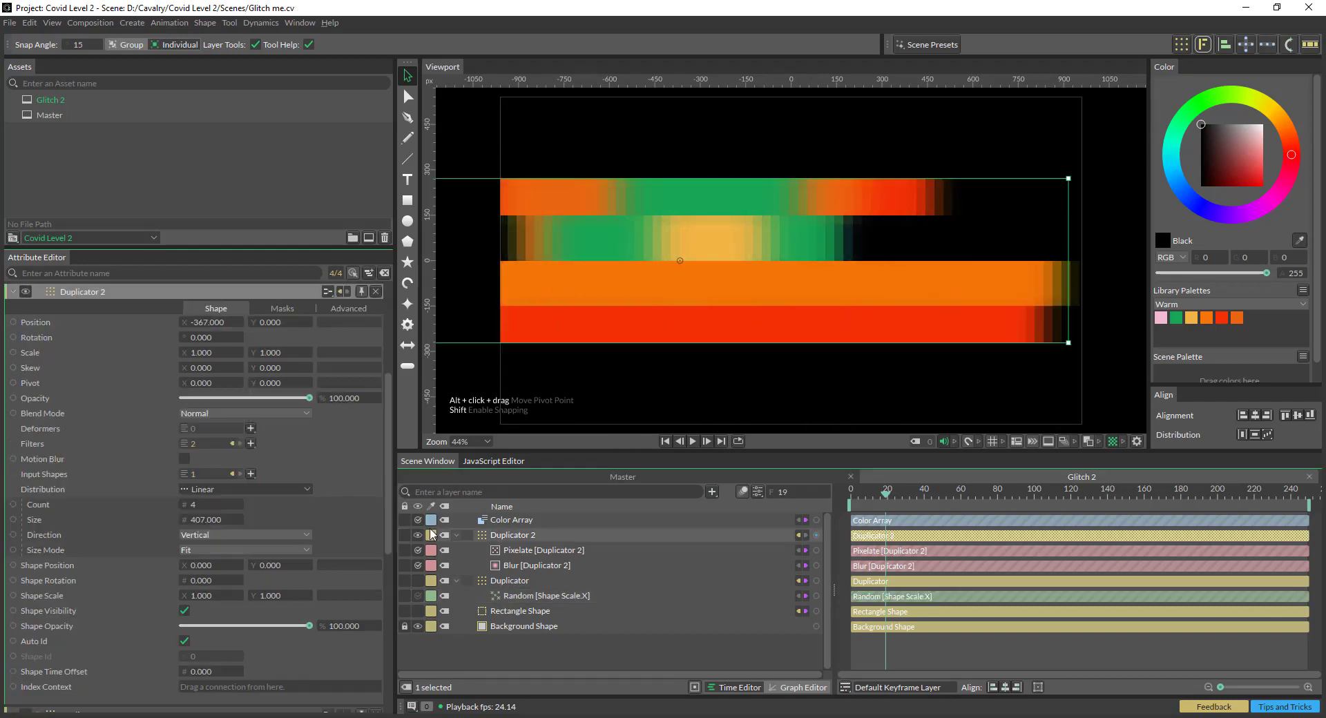
pyautogui.click(247, 413)
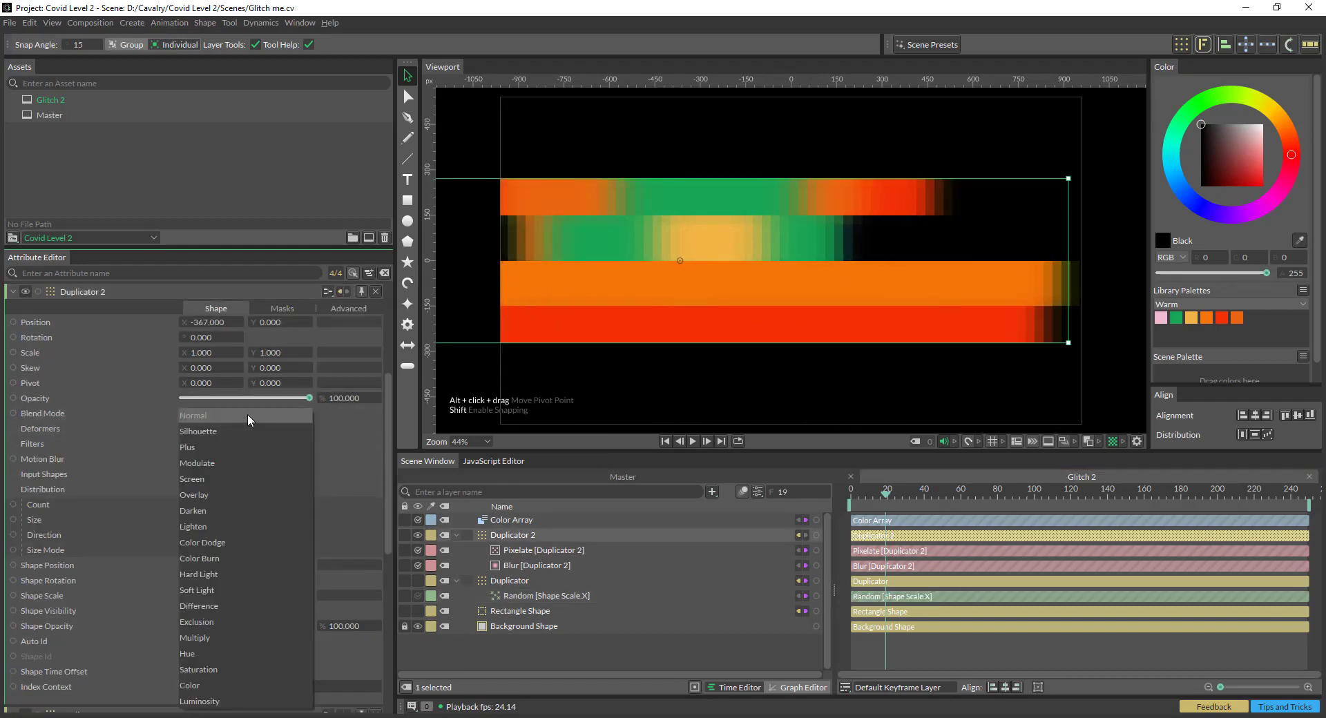
pyautogui.click(247, 447)
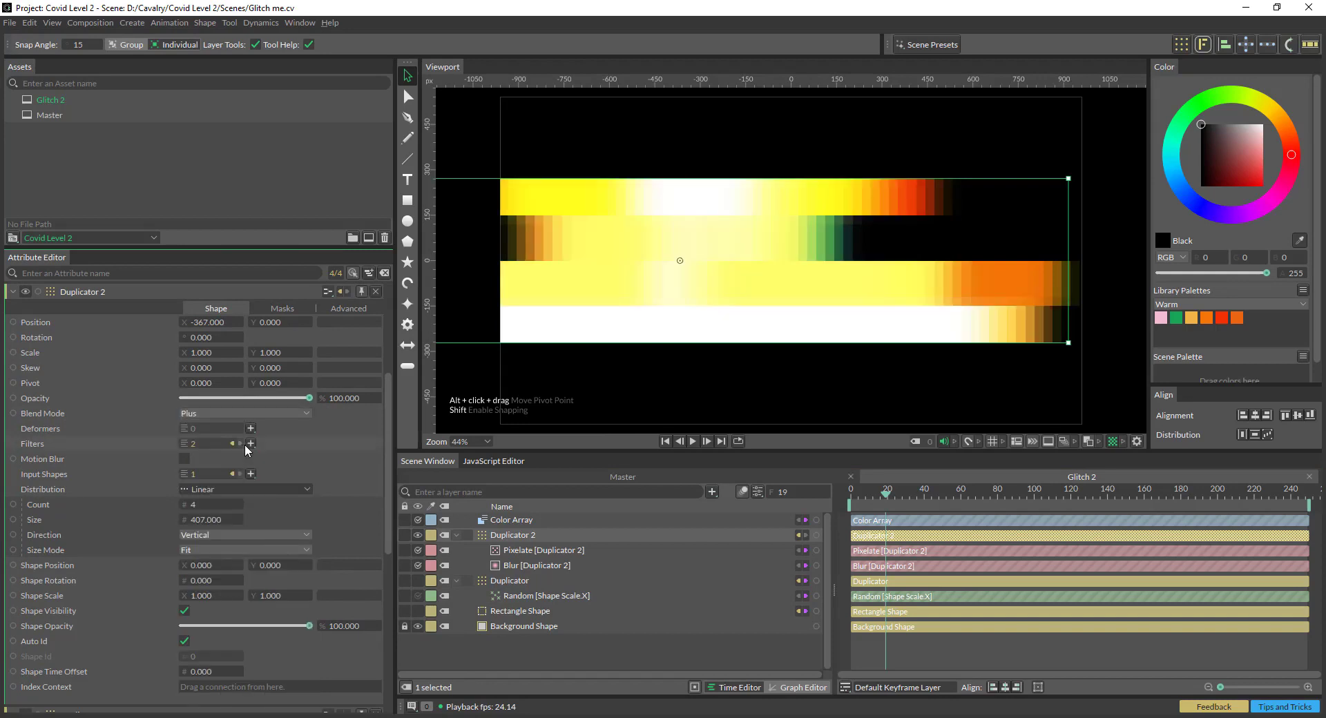
pyautogui.press('Up')
pyautogui.press('Down')
pyautogui.press('Down')
pyautogui.press('Down')
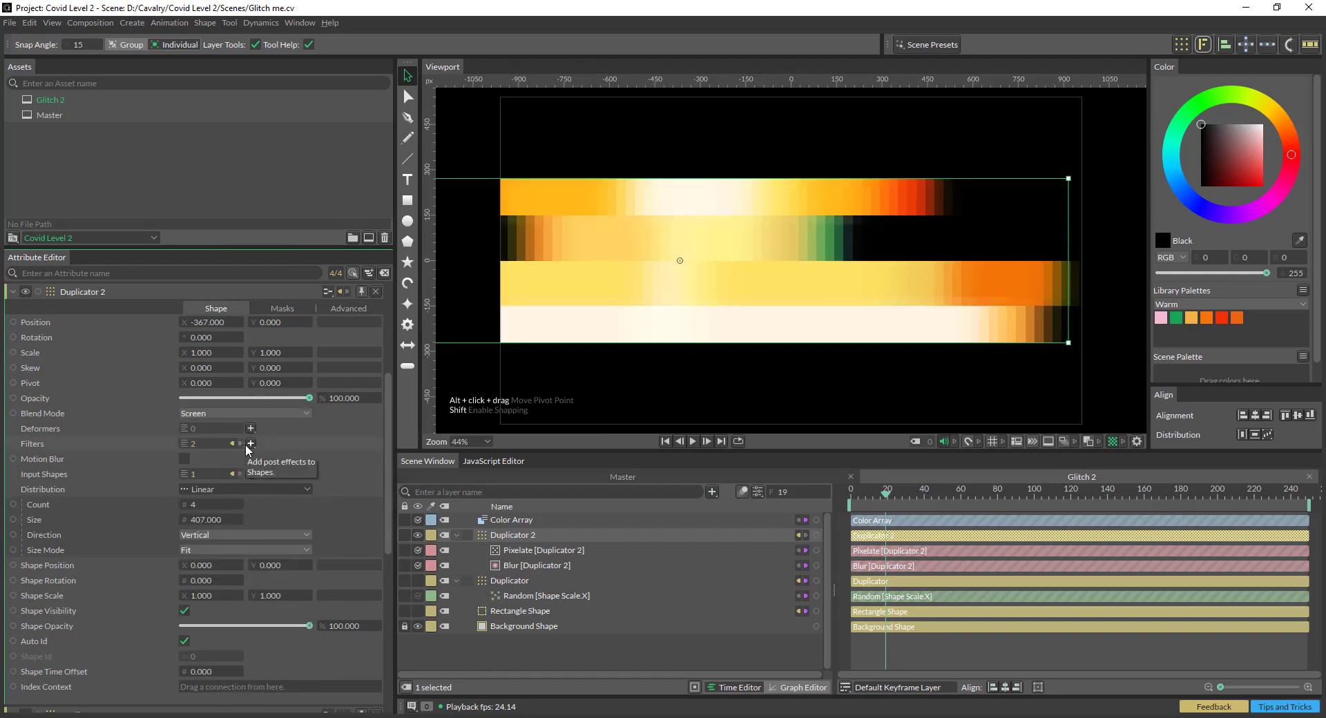
pyautogui.press('Down')
pyautogui.press('Down')
pyautogui.press('Down')
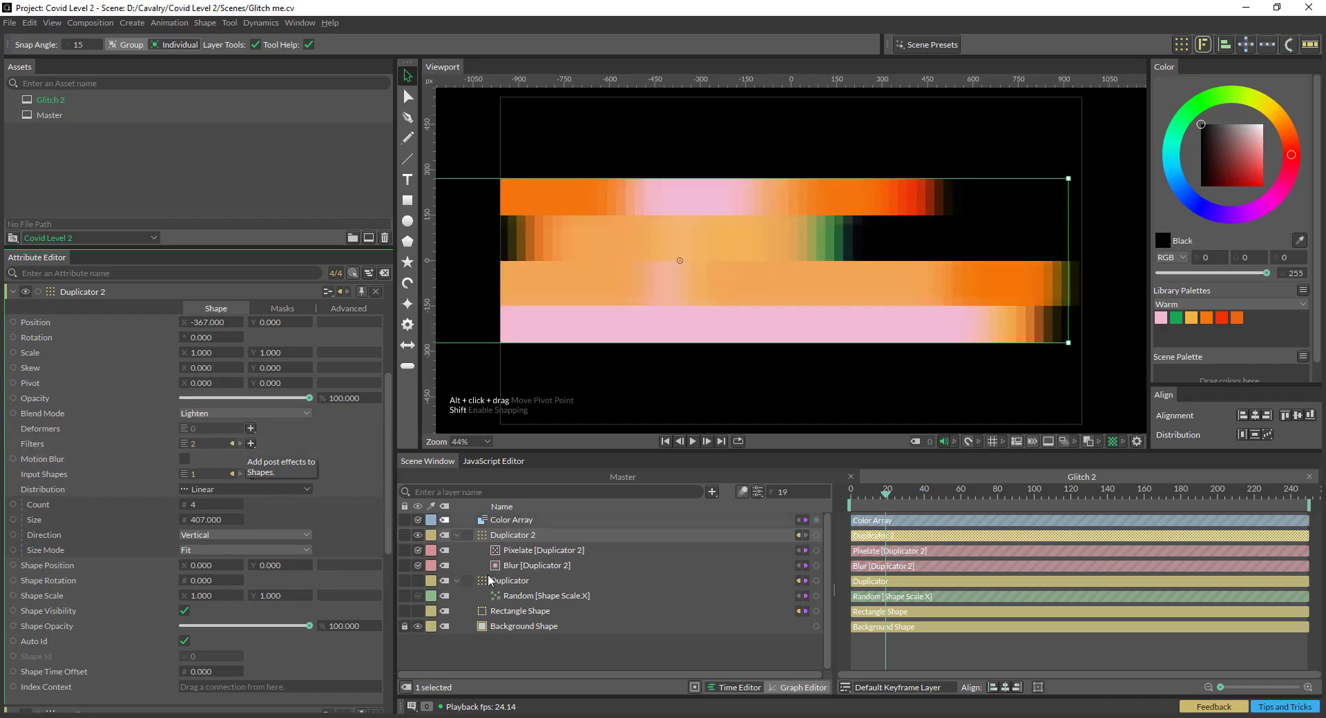
# Set the seed of the Random shape-scale behaviour to 17
pyautogui.click(508, 597)
pyautogui.moveTo(215, 404); pyautogui.dragTo(234, 404)
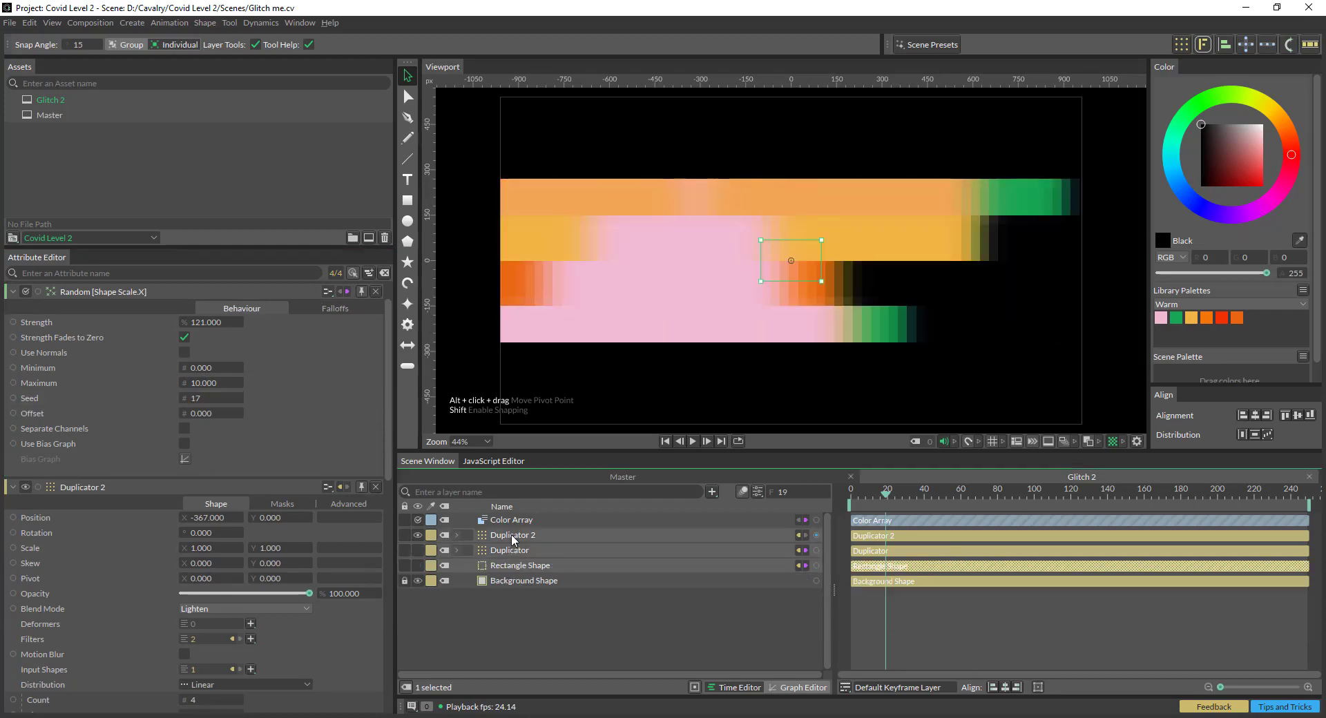
# Group Duplicator 2, Duplicator and Rectangle Shape under the name Color Bar, and hide the group
pyautogui.keyDown('shift'); pyautogui.click(511, 538); pyautogui.keyUp('shift')
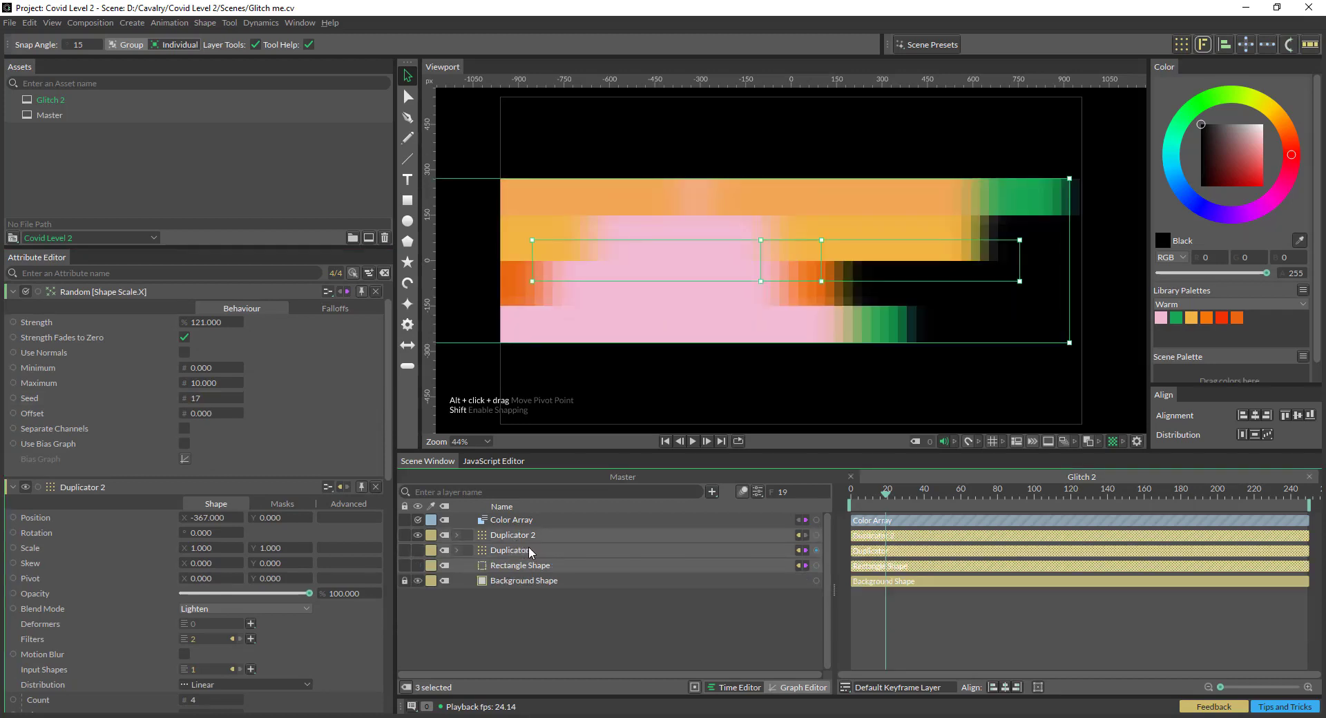
pyautogui.hotkey('ctrl', 'g')
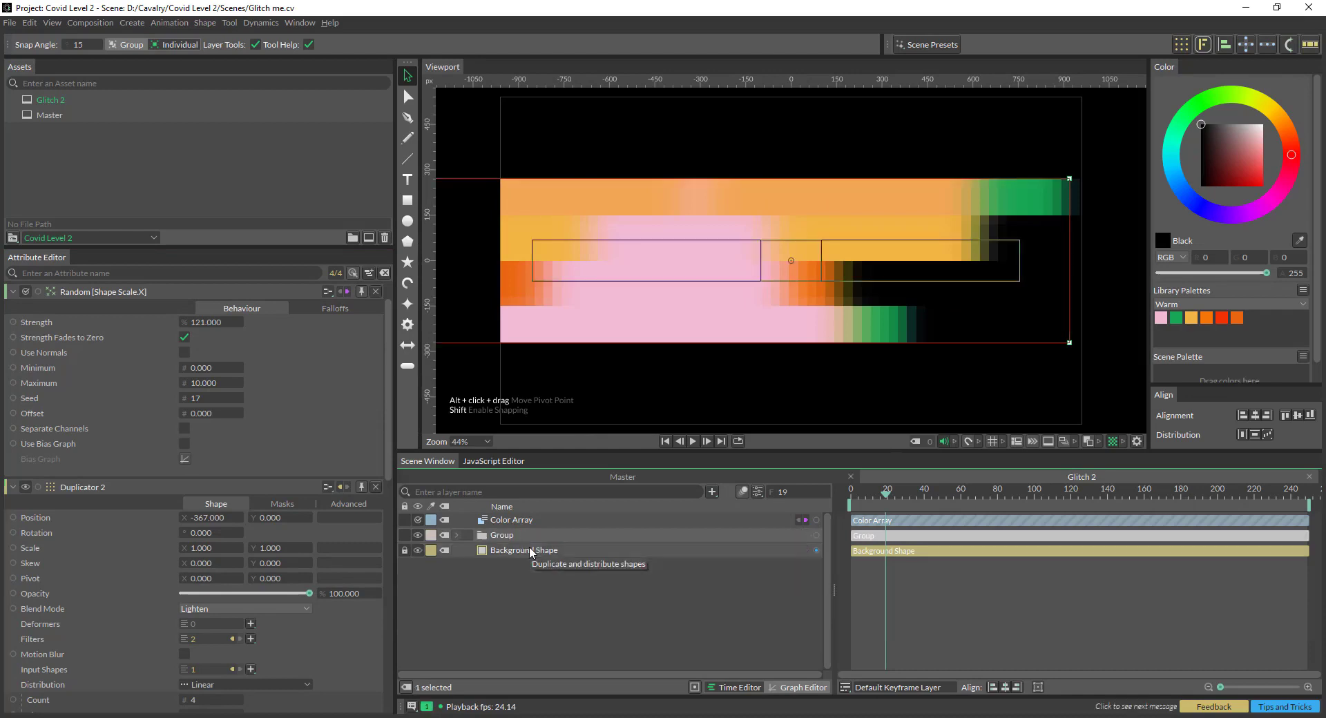
pyautogui.doubleClick(519, 537)
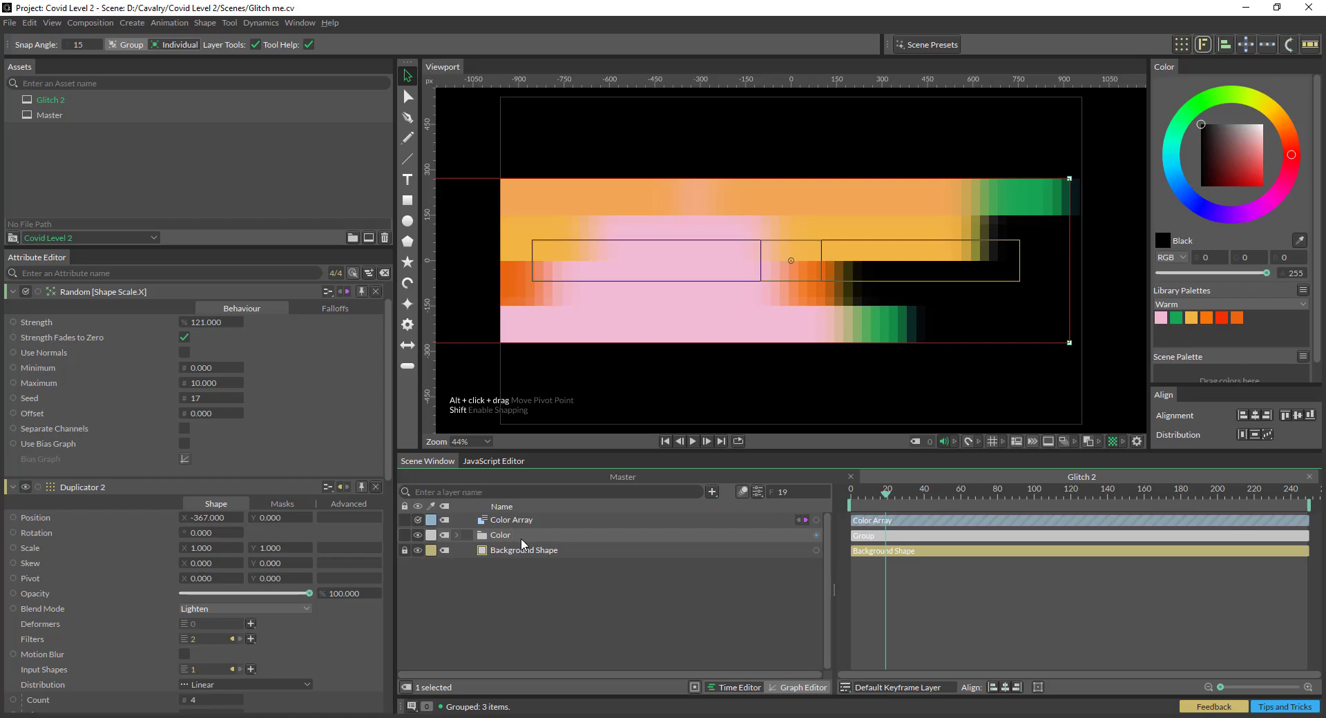
pyautogui.press('Return')
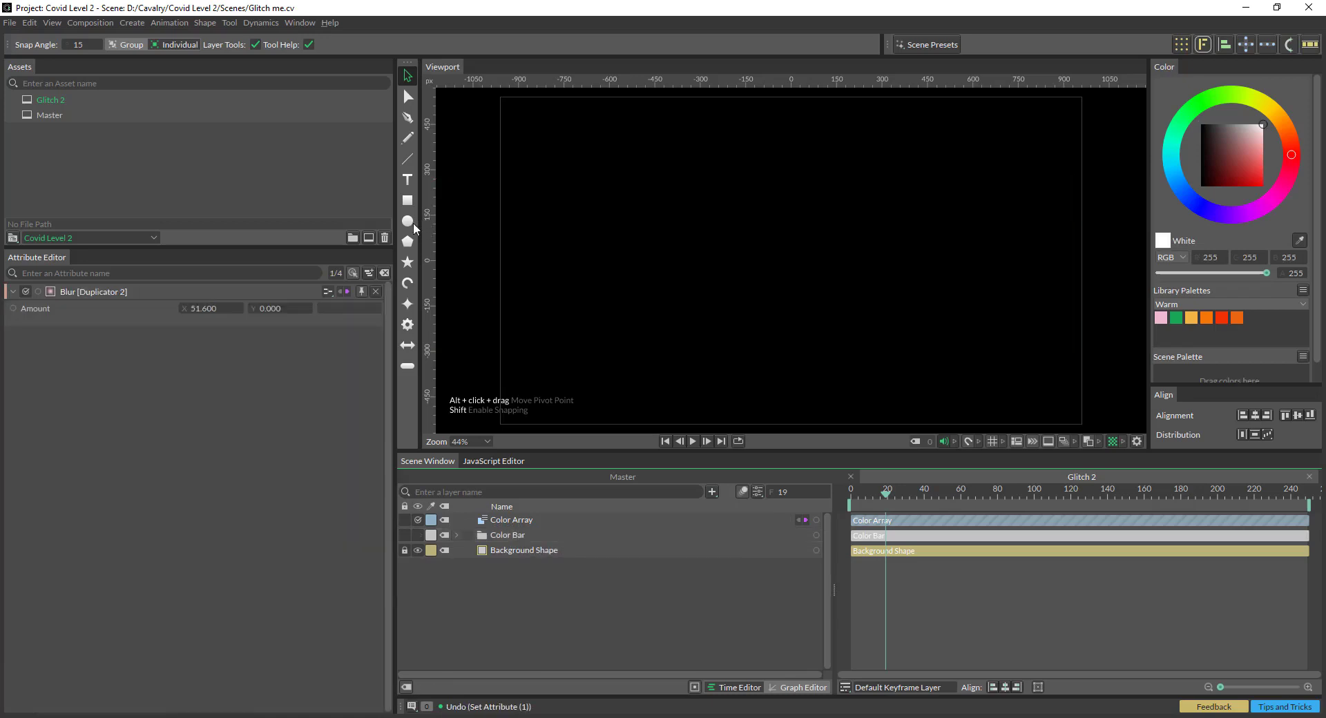
# Create a white rectangle shape at the composition's centre and set its size to 5 × 5
pyautogui.doubleClick(407, 201)
pyautogui.moveTo(1162, 240); pyautogui.dragTo(794, 271)
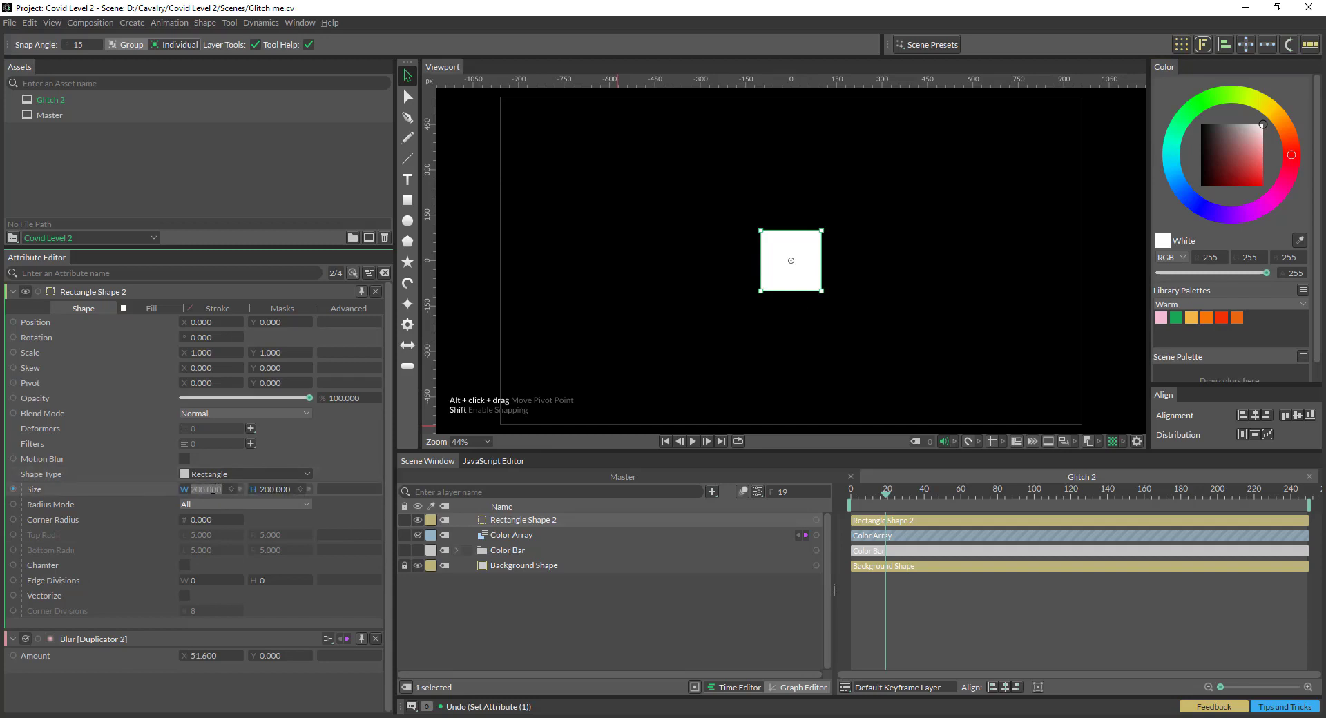
pyautogui.write('5')
pyautogui.press('Return')
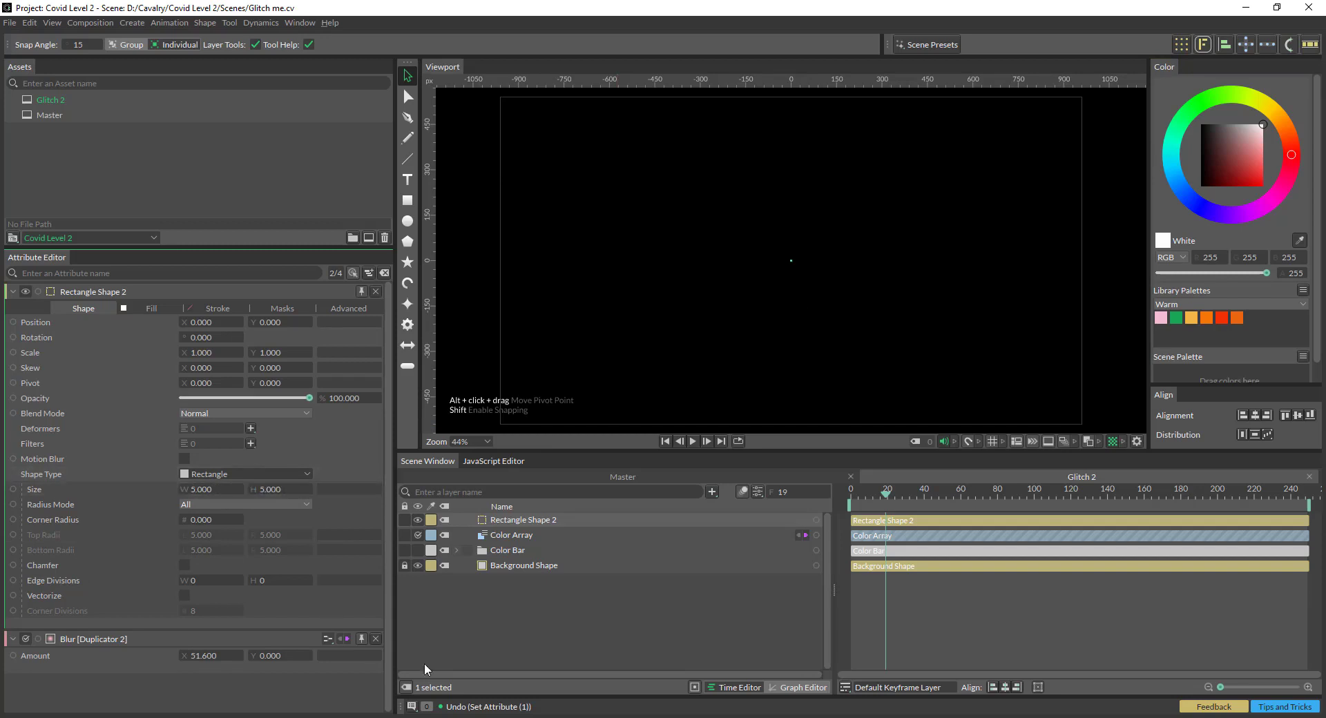
# Duplicate the small rectangle in a grid with a size of 100 × 100 and a count of 5 × 5
pyautogui.click(1180, 46)
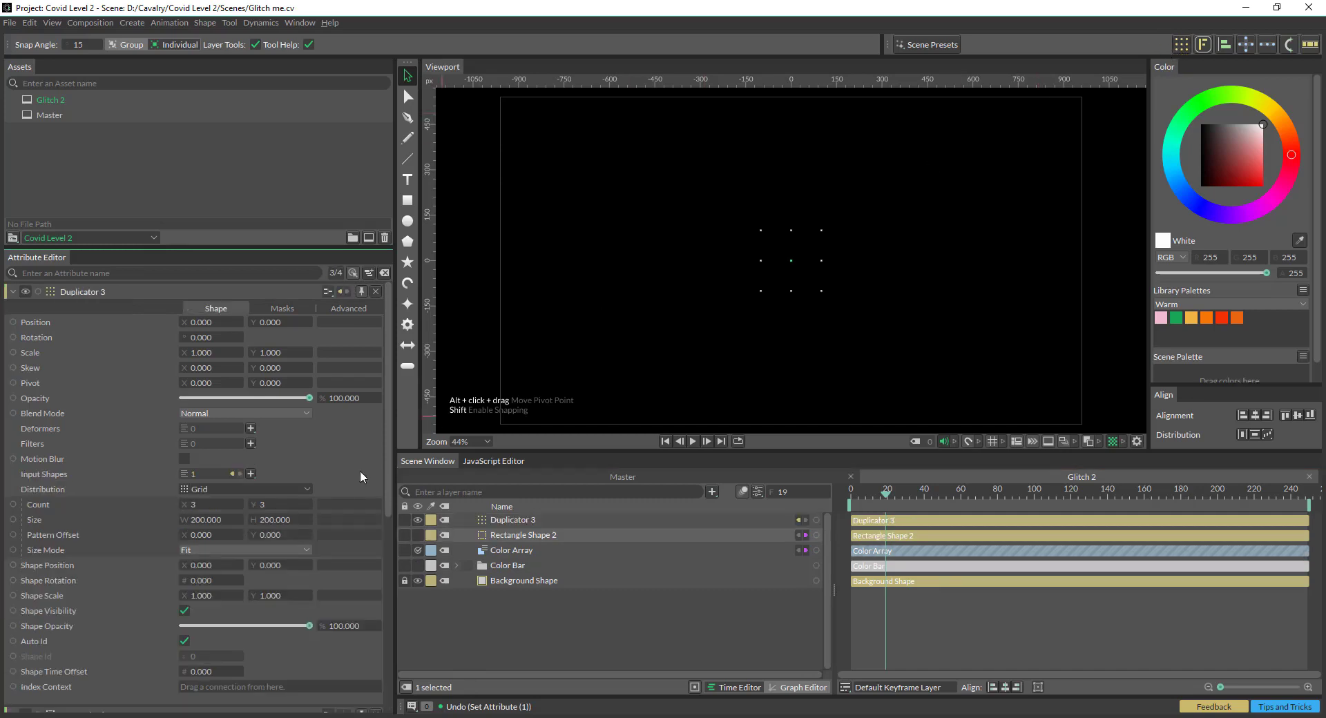
pyautogui.click(216, 522)
pyautogui.write('100')
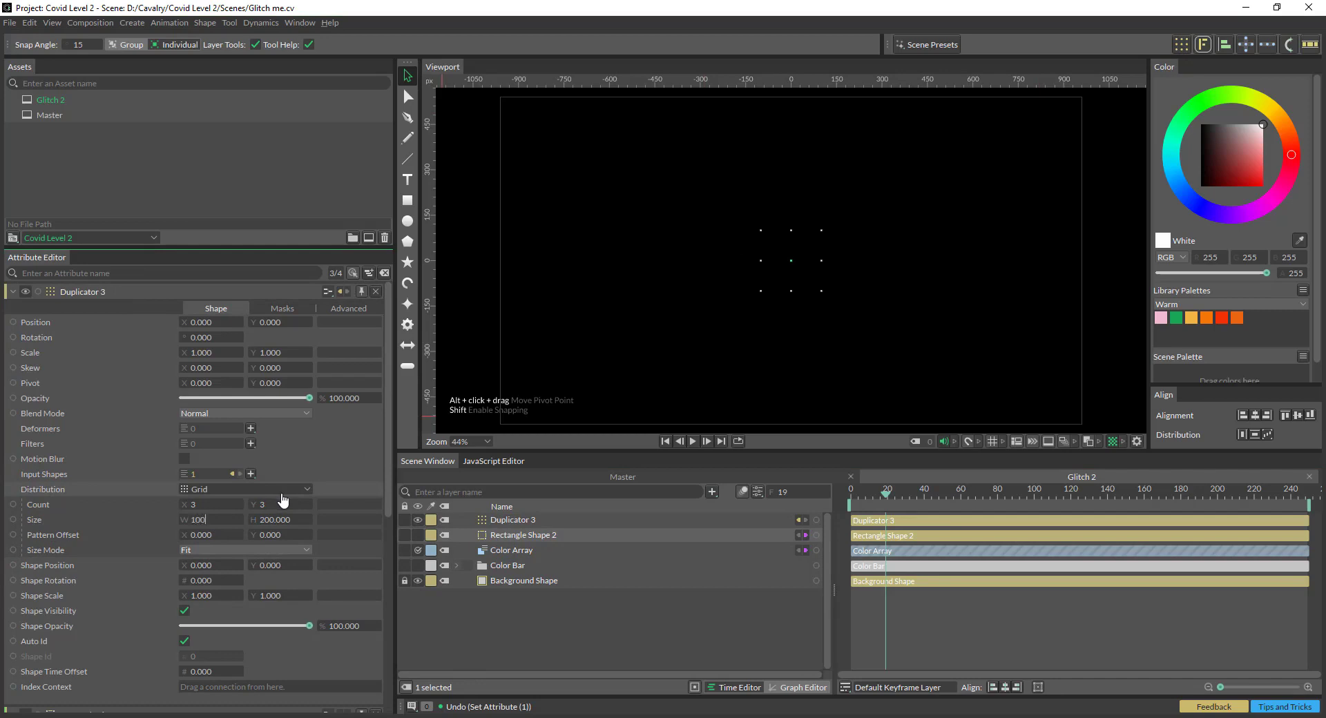
pyautogui.press('Return')
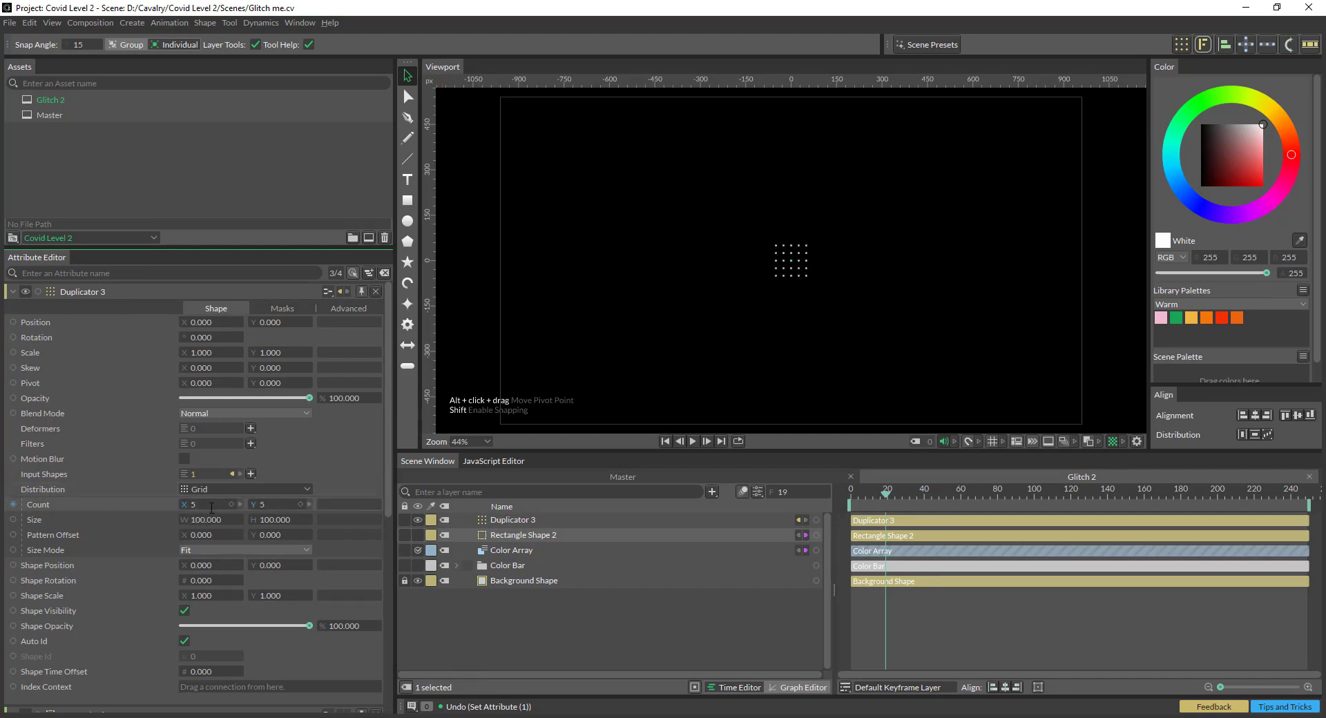
pyautogui.write('5')
# Duplicate Duplicator 3 with another grid Duplicator, using the Step size mode and a count of 5 × 5
pyautogui.click(481, 520)
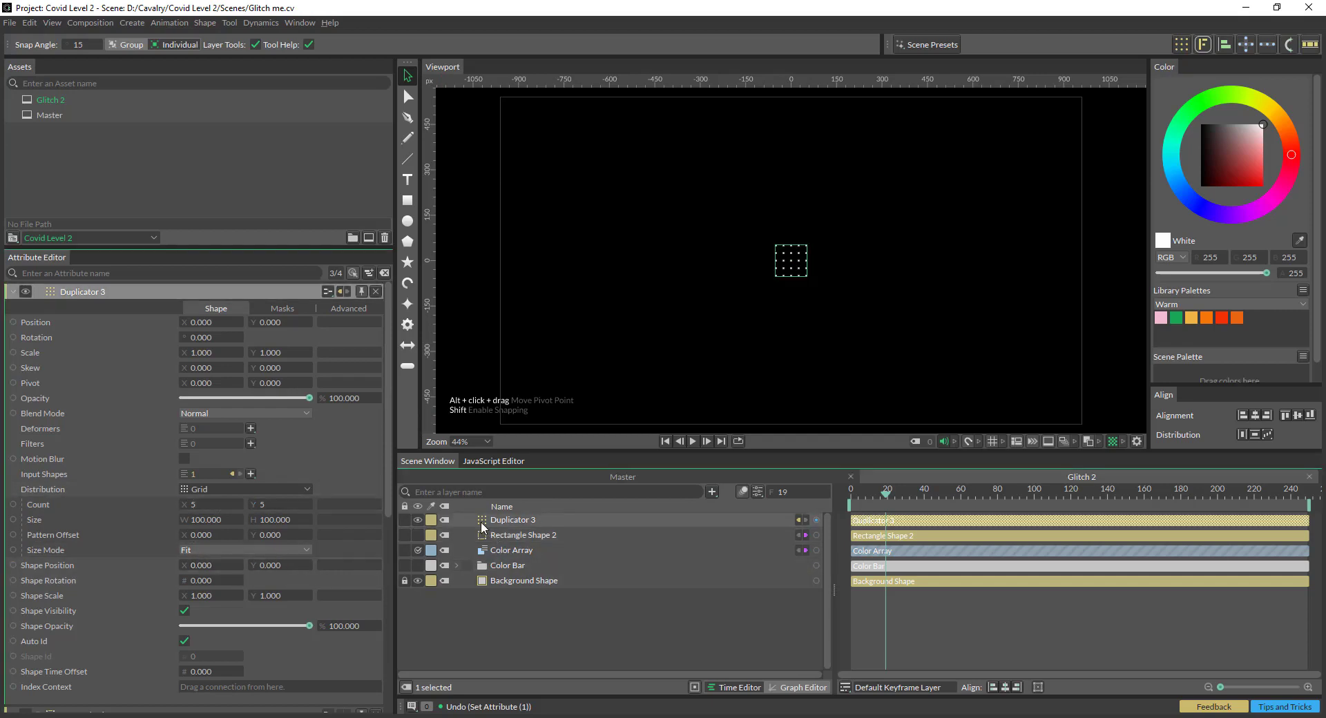
pyautogui.click(1183, 43)
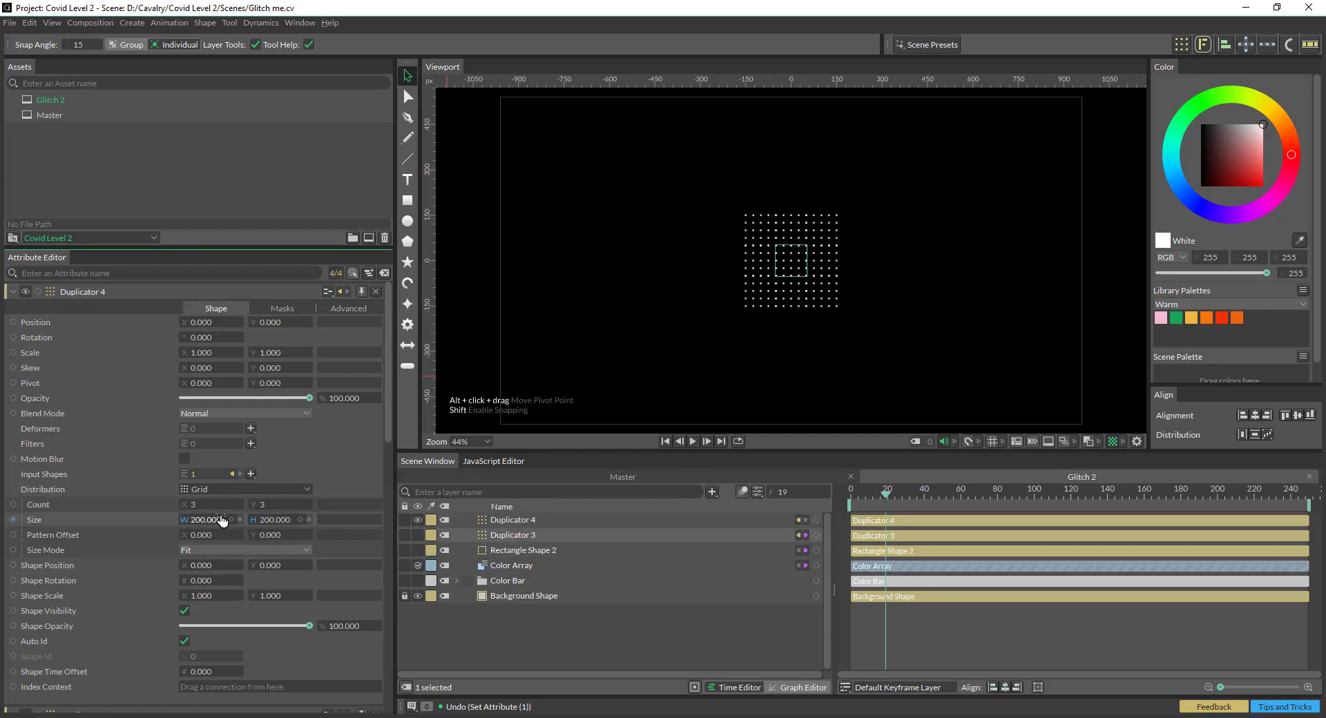
pyautogui.click(237, 548)
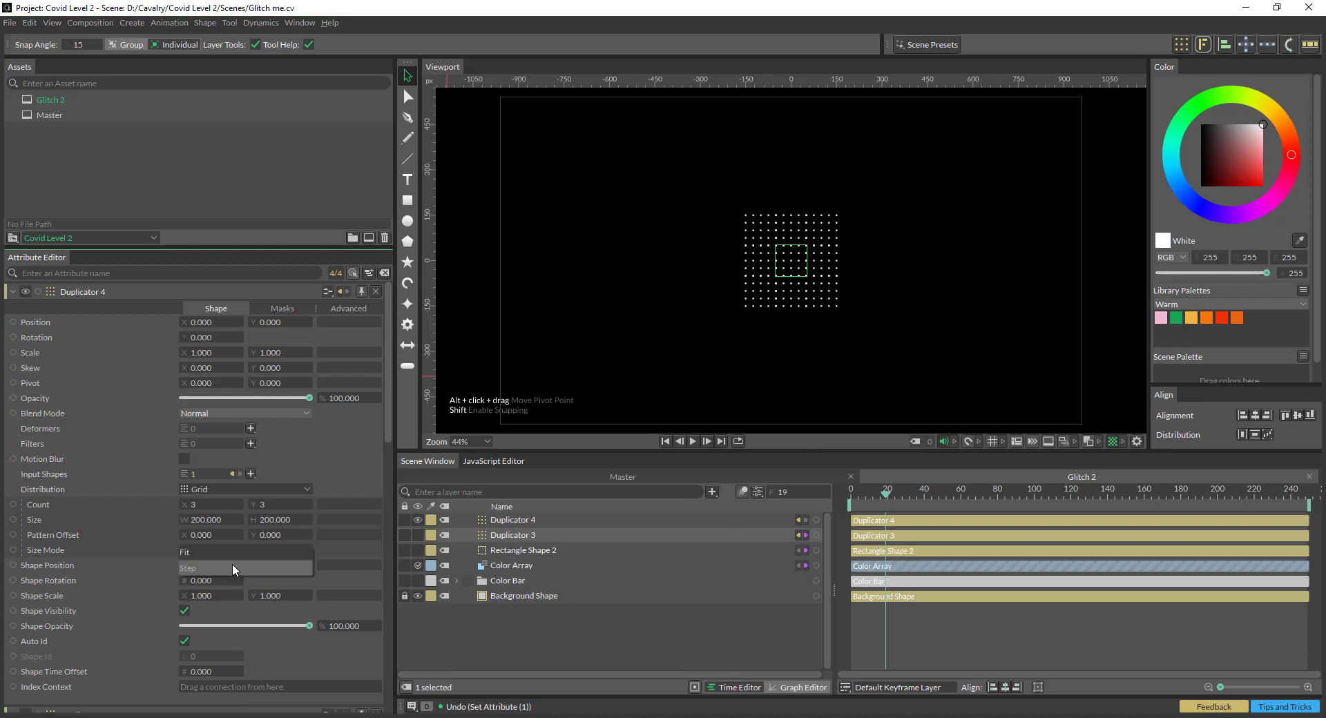
pyautogui.click(232, 564)
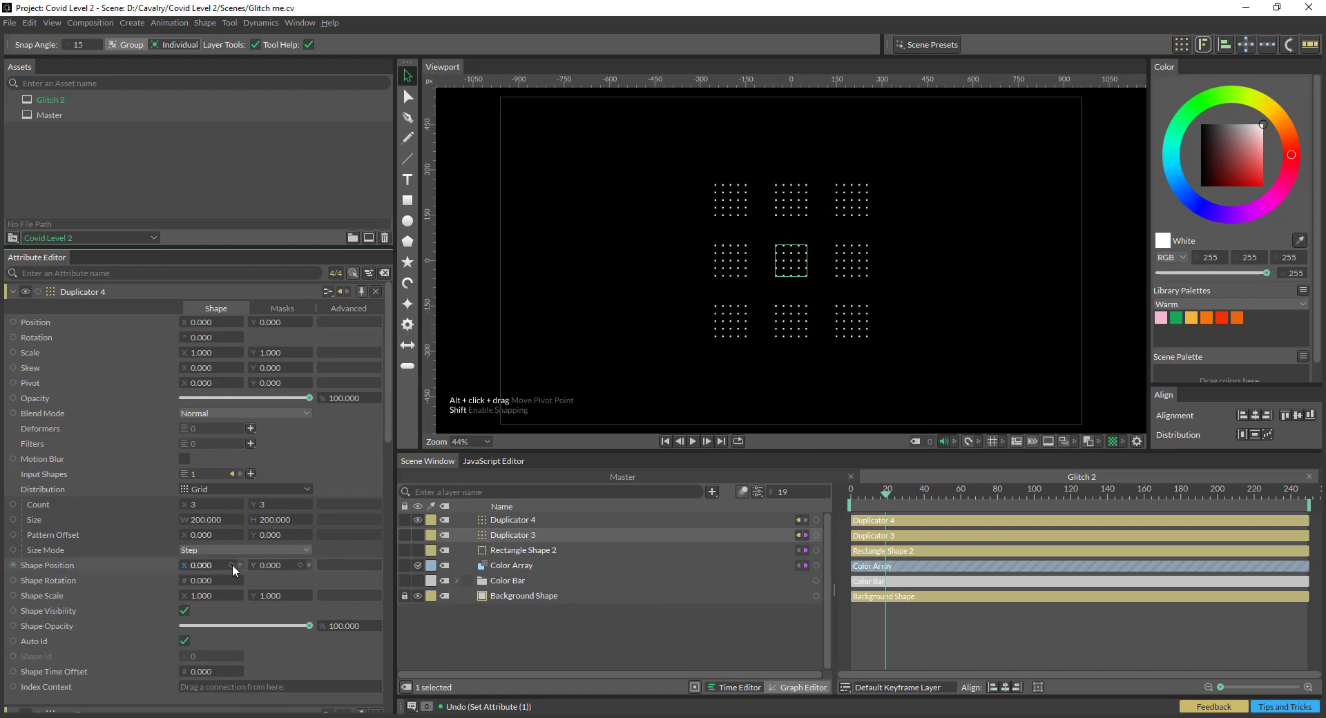
pyautogui.click(213, 509)
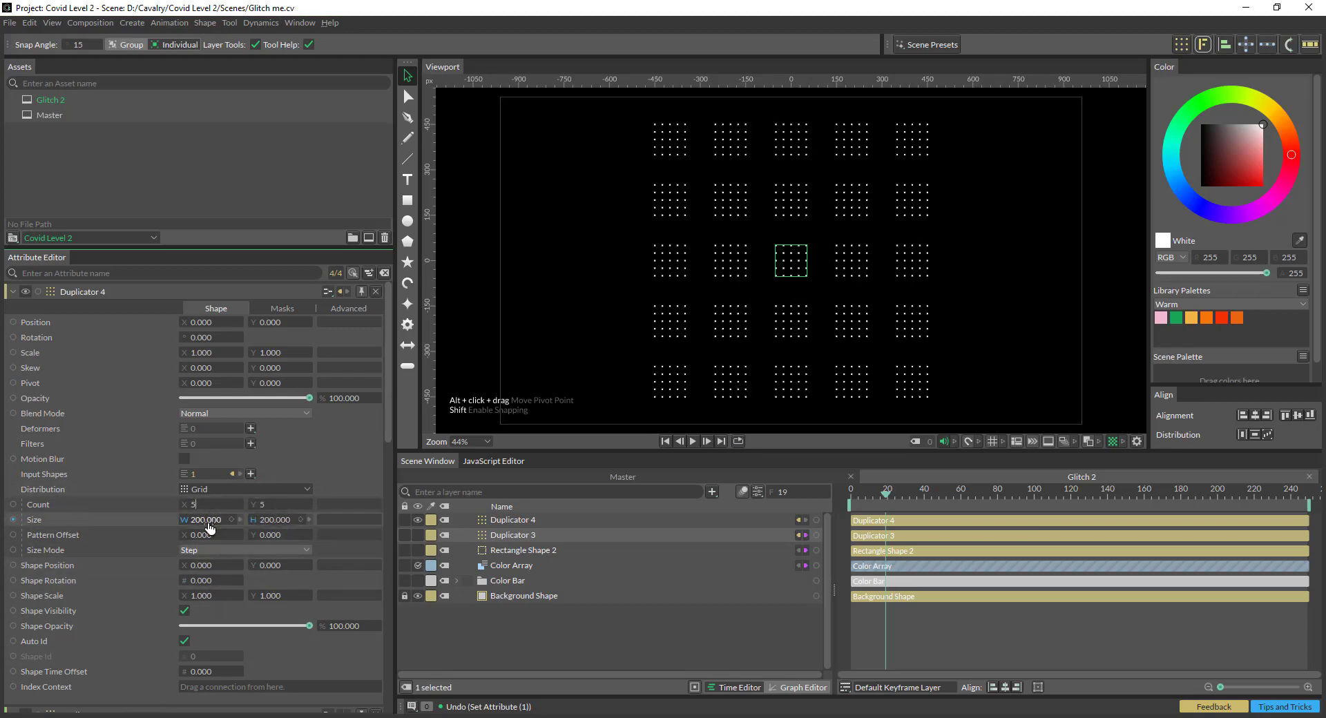
# Set Duplicator 4's step size to 120 × 120 and its grid count to 19 × 6
pyautogui.moveTo(212, 522); pyautogui.dragTo(157, 522)
pyautogui.click(210, 520)
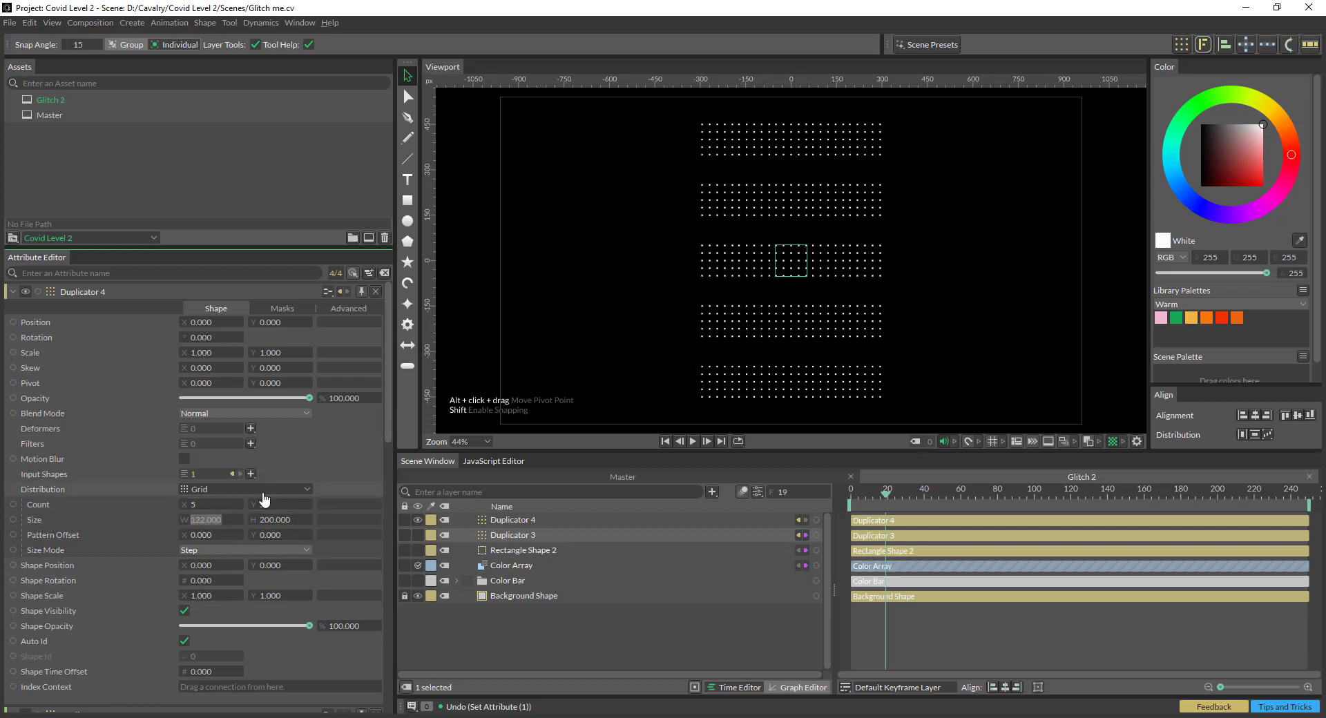
pyautogui.write('120')
pyautogui.press('Return')
pyautogui.doubleClick(284, 520)
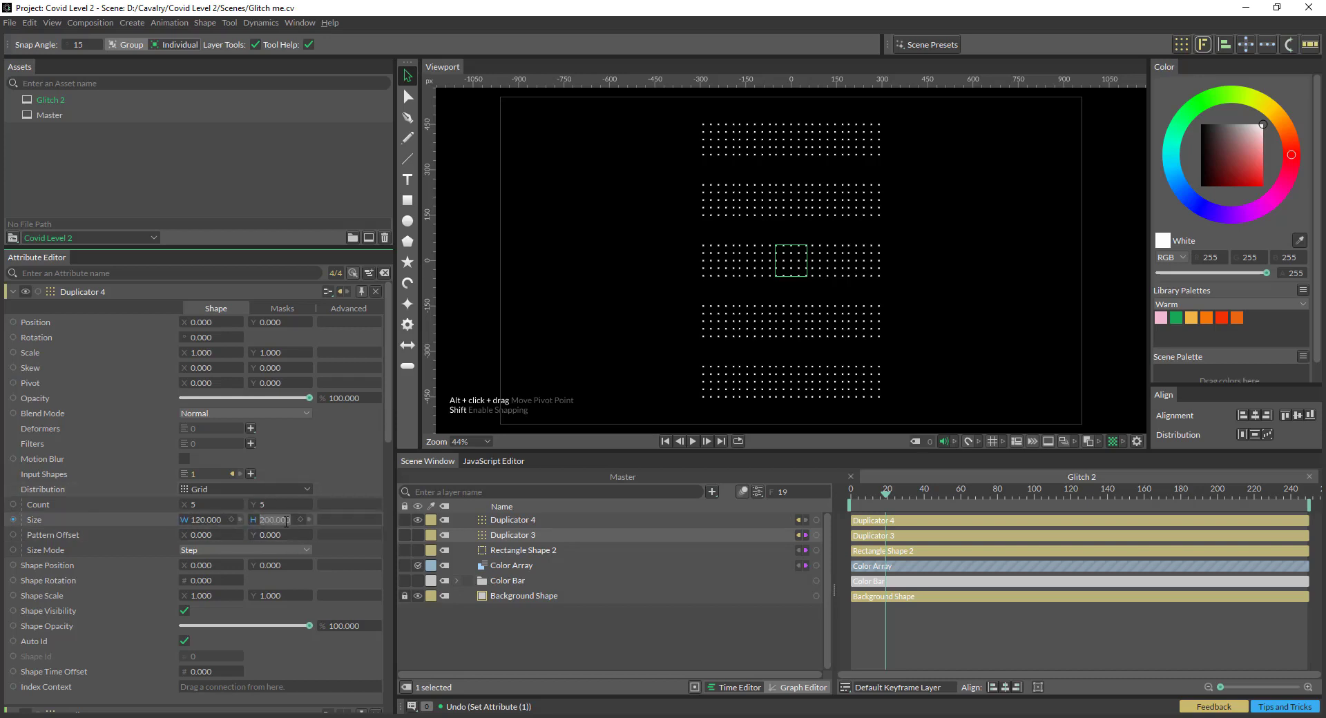
pyautogui.write('120')
pyautogui.press('Return')
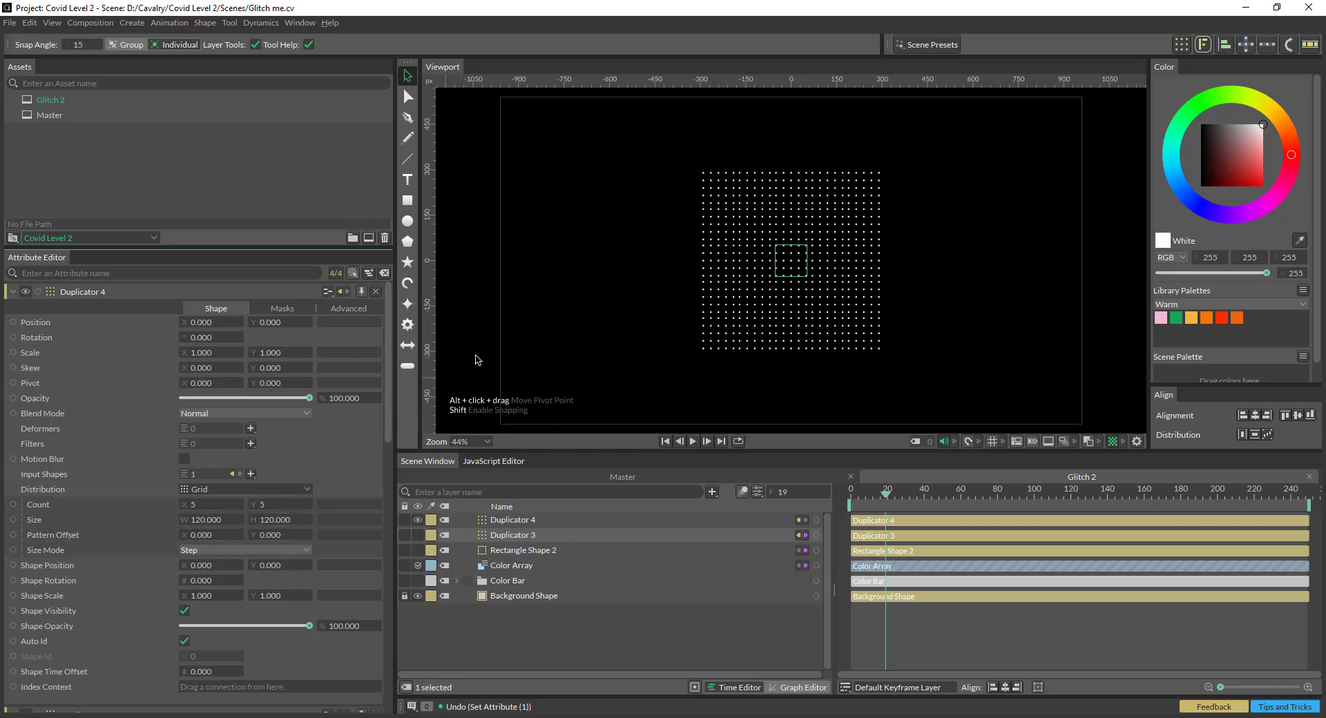
pyautogui.click(719, 218)
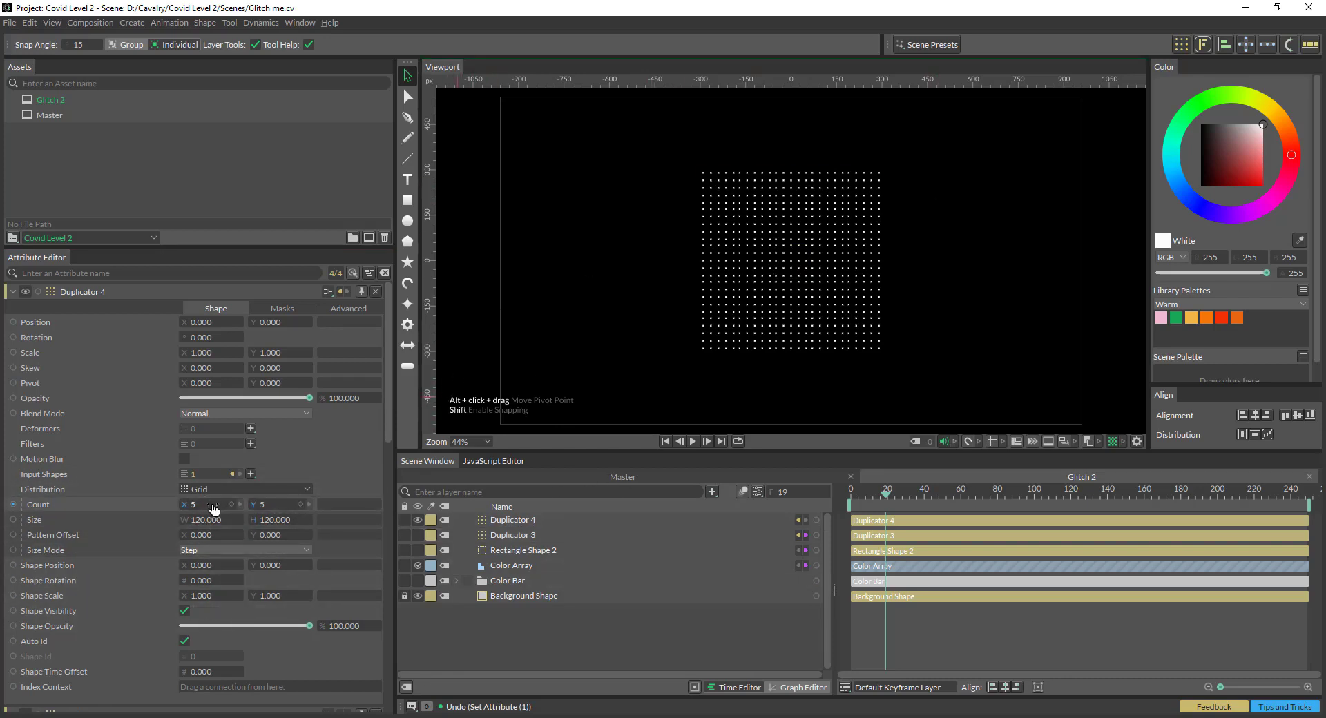
pyautogui.moveTo(216, 509); pyautogui.dragTo(243, 509)
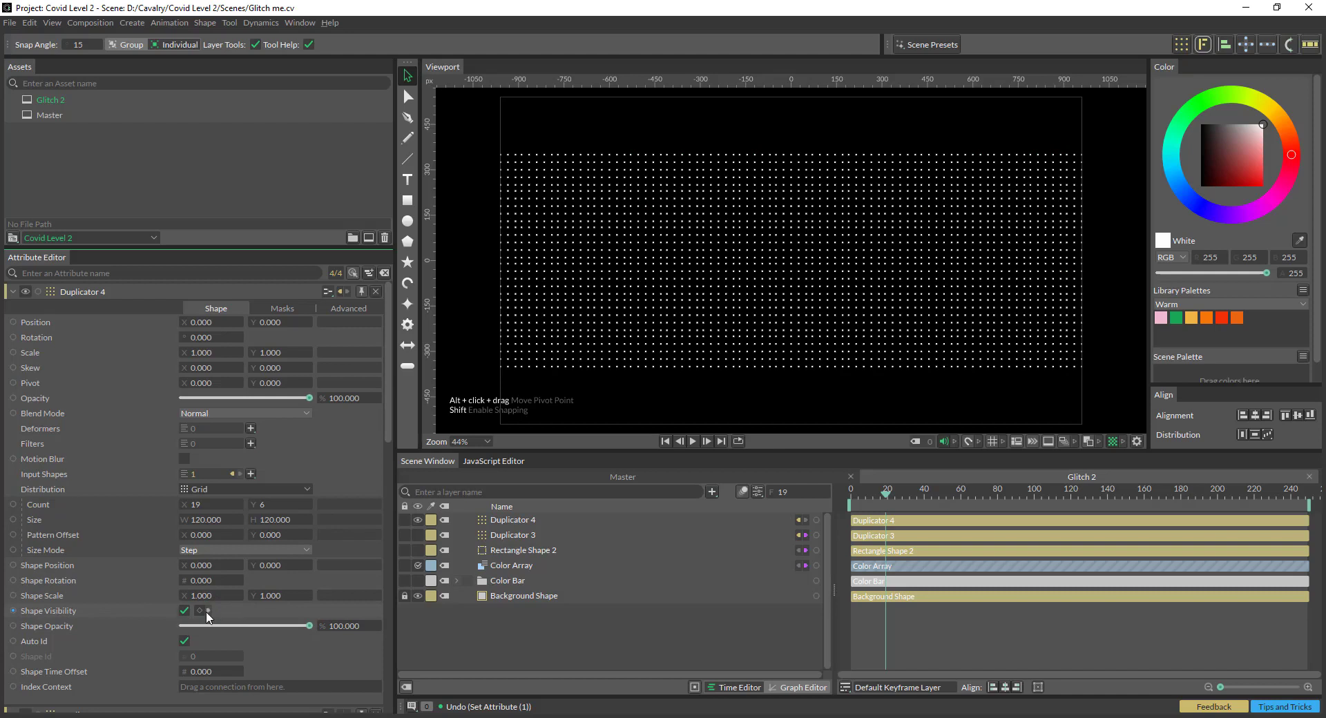
# Try a Noise behaviour on Duplicator 4's shape visibility, preview the animation, and undo the addition
pyautogui.rightClick(124, 609)
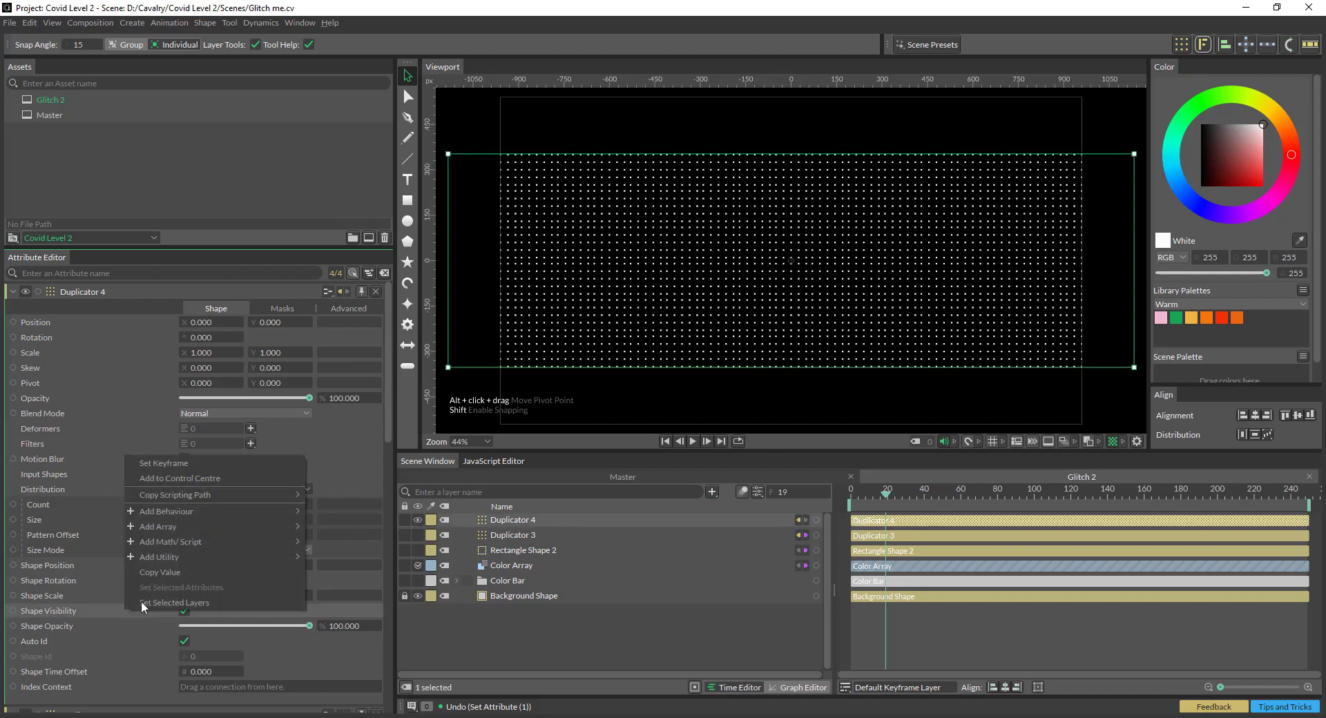
pyautogui.moveTo(189, 510)
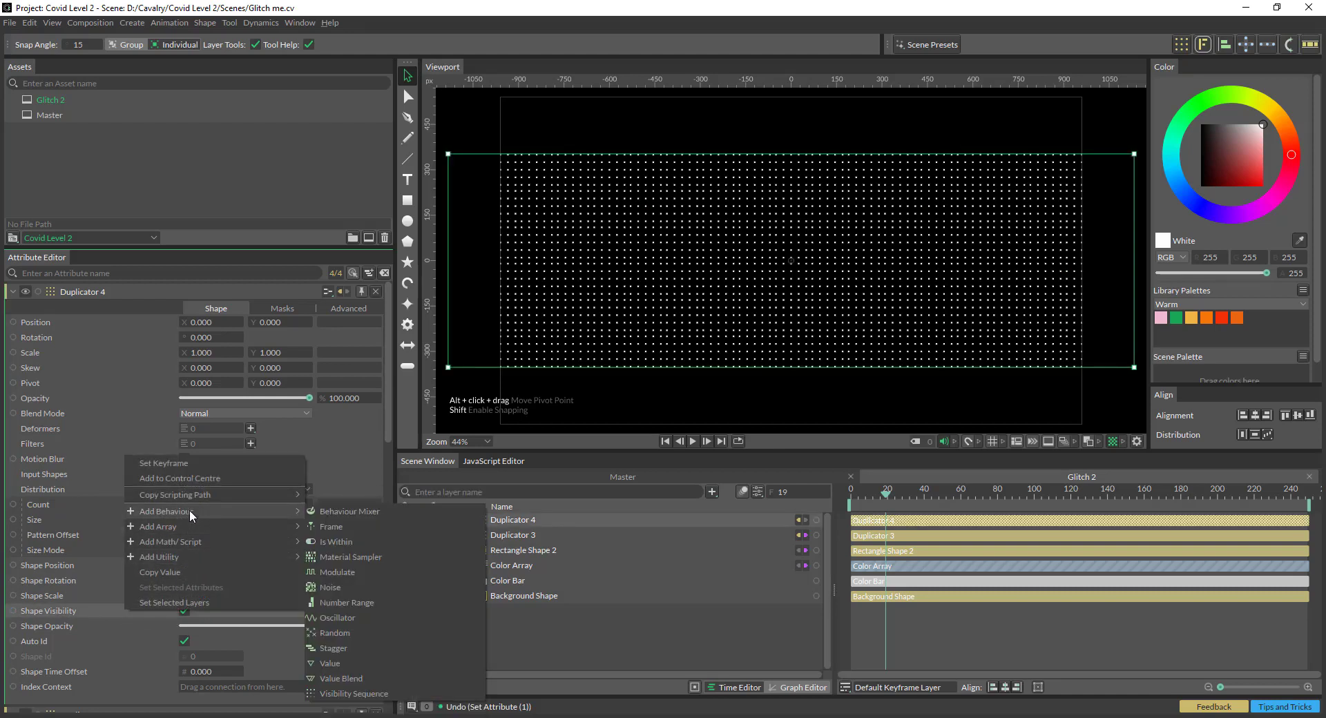
pyautogui.click(342, 584)
pyautogui.press('space')
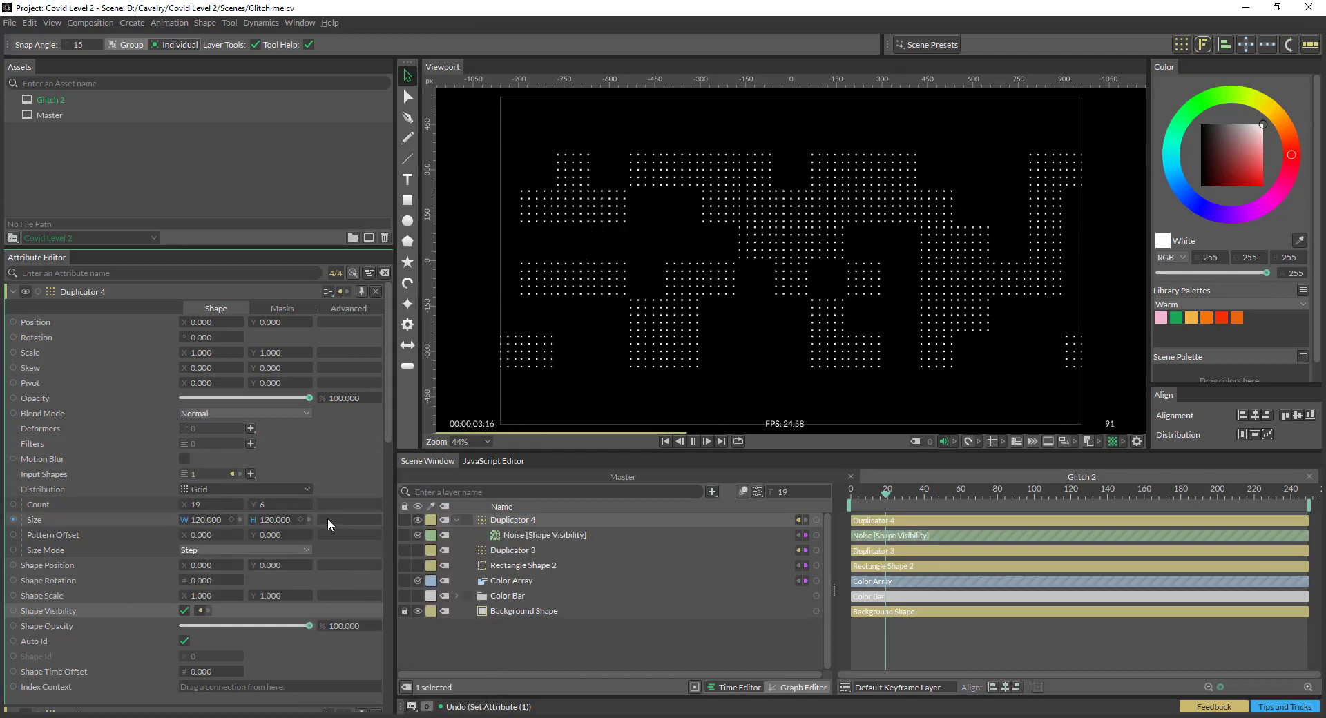
pyautogui.press('space')
pyautogui.hotkey('ctrl', 'z')
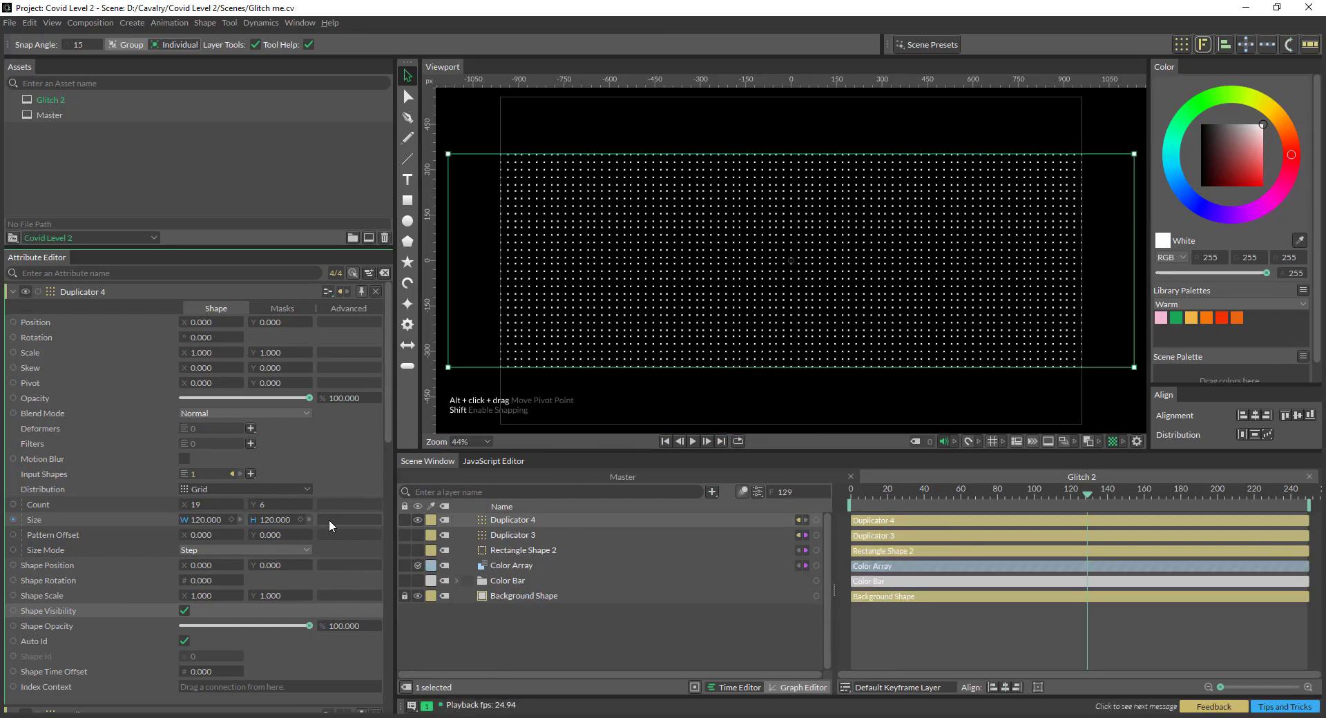
# Add a Random behaviour to Duplicator 4's shape visibility
pyautogui.rightClick(115, 612)
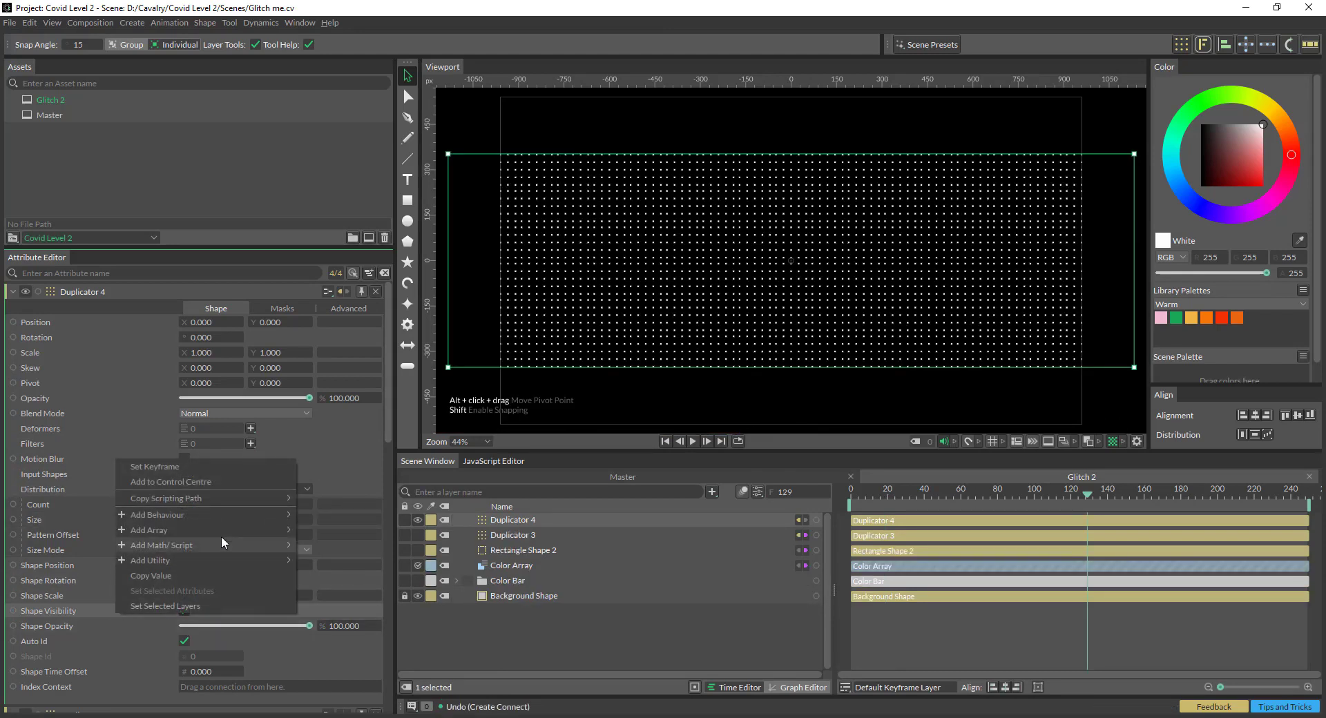
pyautogui.moveTo(227, 515)
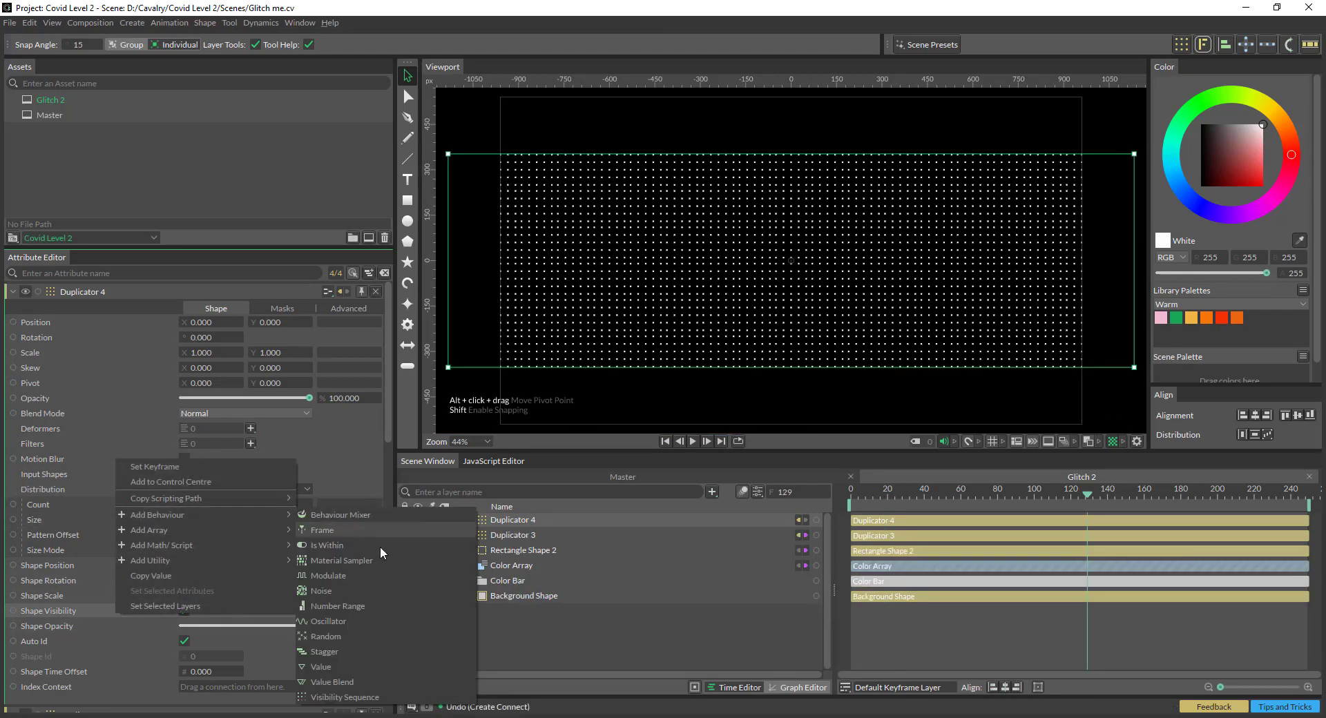
pyautogui.click(358, 634)
# Try a maximum of 42 and a minimum of 2148 on the Random shape-visibility behaviour, and undo the last changes
pyautogui.click(528, 536)
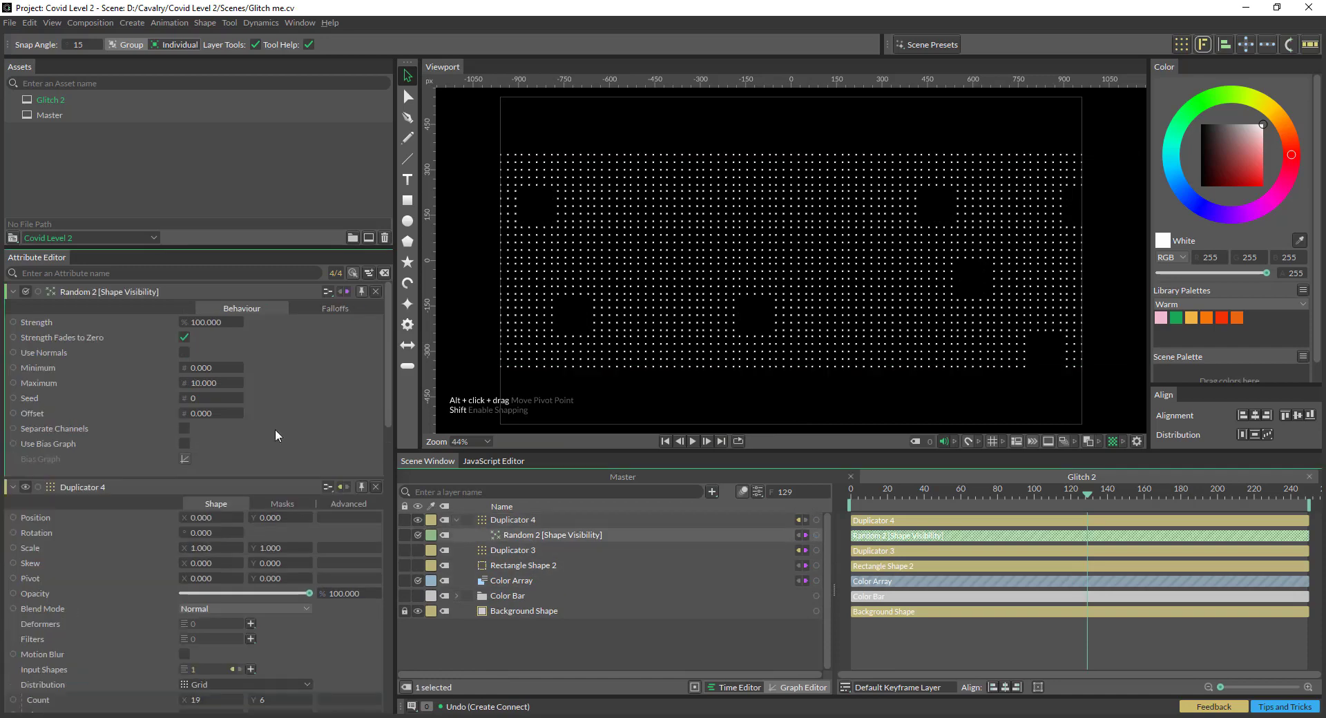
pyautogui.doubleClick(207, 383)
pyautogui.write('23')
pyautogui.press('Return')
pyautogui.moveTo(207, 383); pyautogui.dragTo(235, 368)
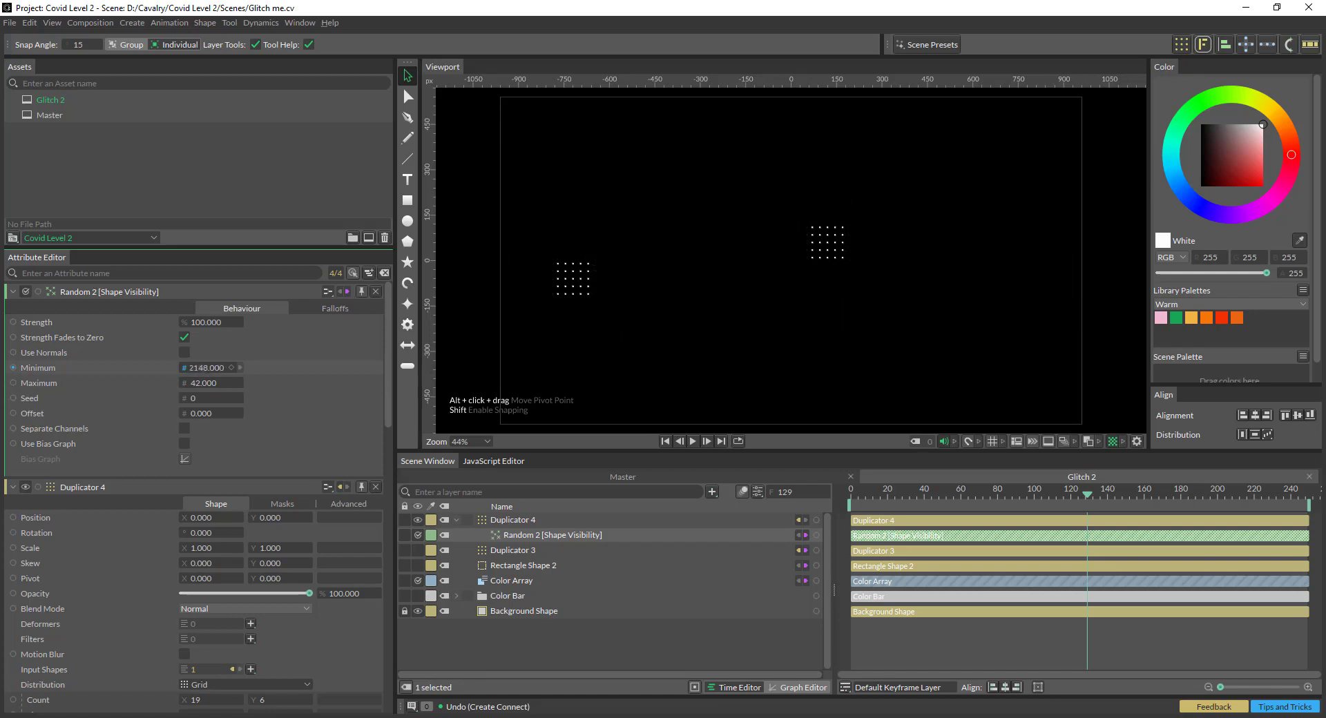
pyautogui.moveTo(373, 368); pyautogui.dragTo(407, 368)
pyautogui.hotkey('ctrl', 'z')
pyautogui.hotkey('ctrl', 'z')
# Set the Random shape-visibility behaviour's minimum to -1000 and its maximum to 143
pyautogui.click(224, 368)
pyautogui.moveTo(207, 383); pyautogui.dragTo(215, 383)
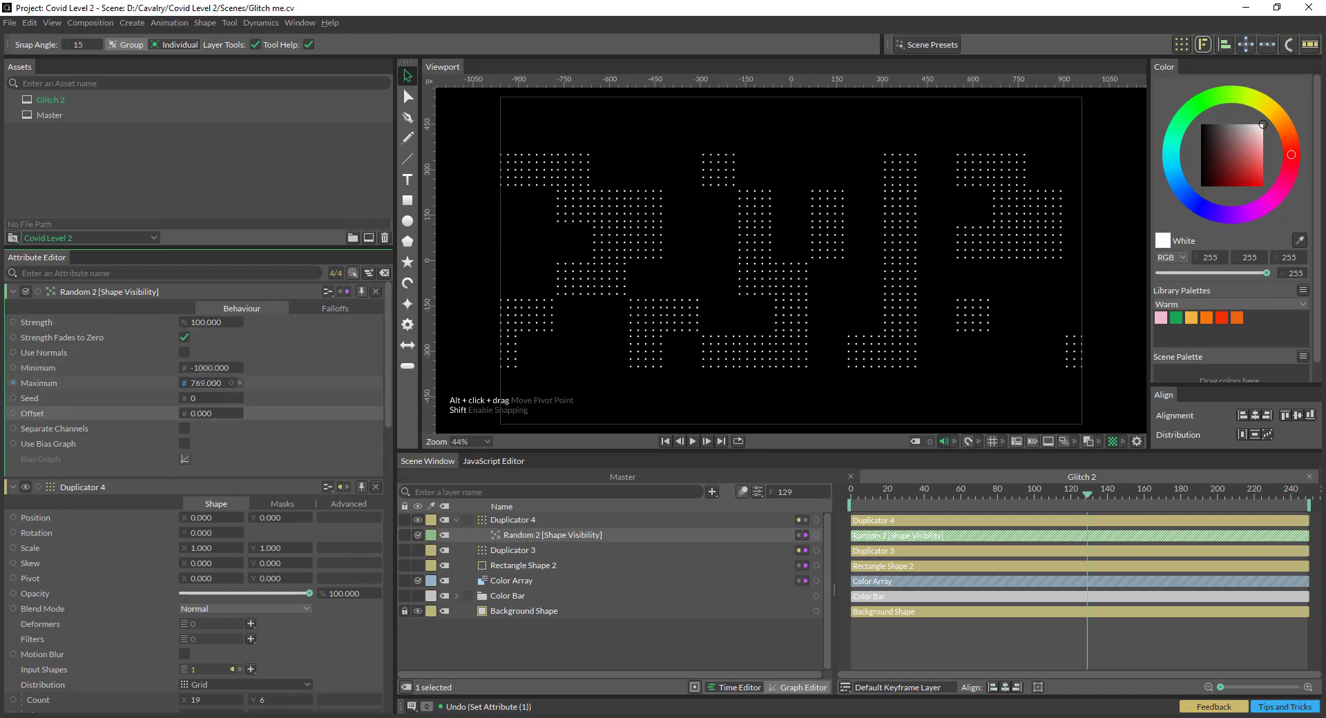
pyautogui.moveTo(380, 413); pyautogui.dragTo(785, 420)
pyautogui.moveTo(228, 383); pyautogui.dragTo(218, 383)
# Group Duplicator 4 with its Random behaviour, Duplicator 3 and Rectangle Shape 2 as "Grid", and place the group below Color Bar
pyautogui.click(524, 564)
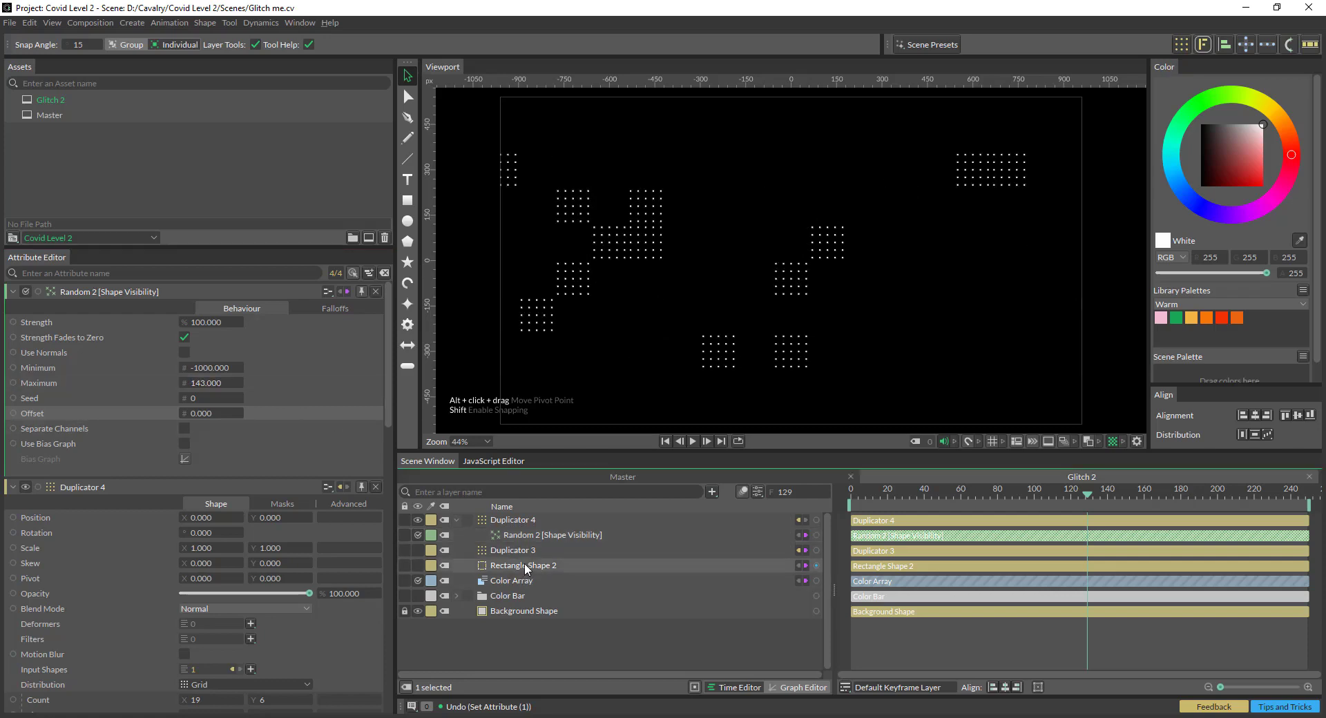
pyautogui.keyDown('shift'); pyautogui.click(512, 518); pyautogui.keyUp('shift')
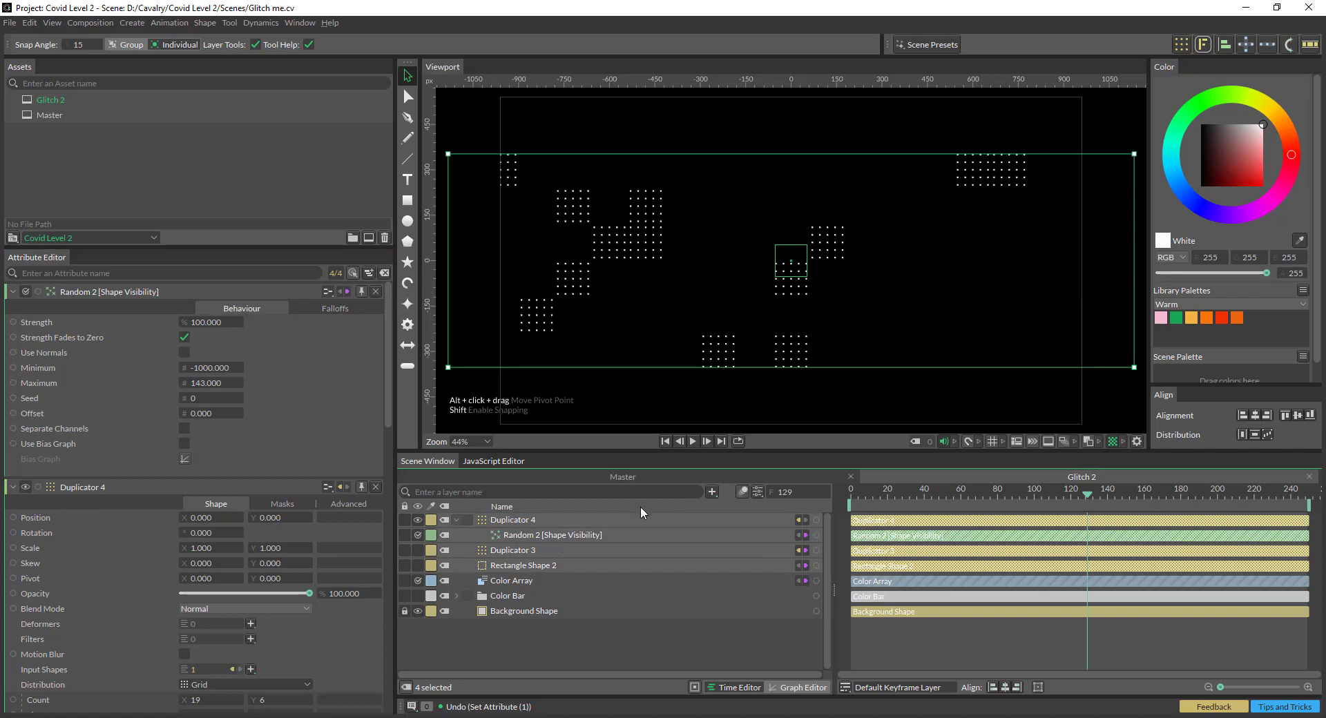
pyautogui.hotkey('ctrl', 'g')
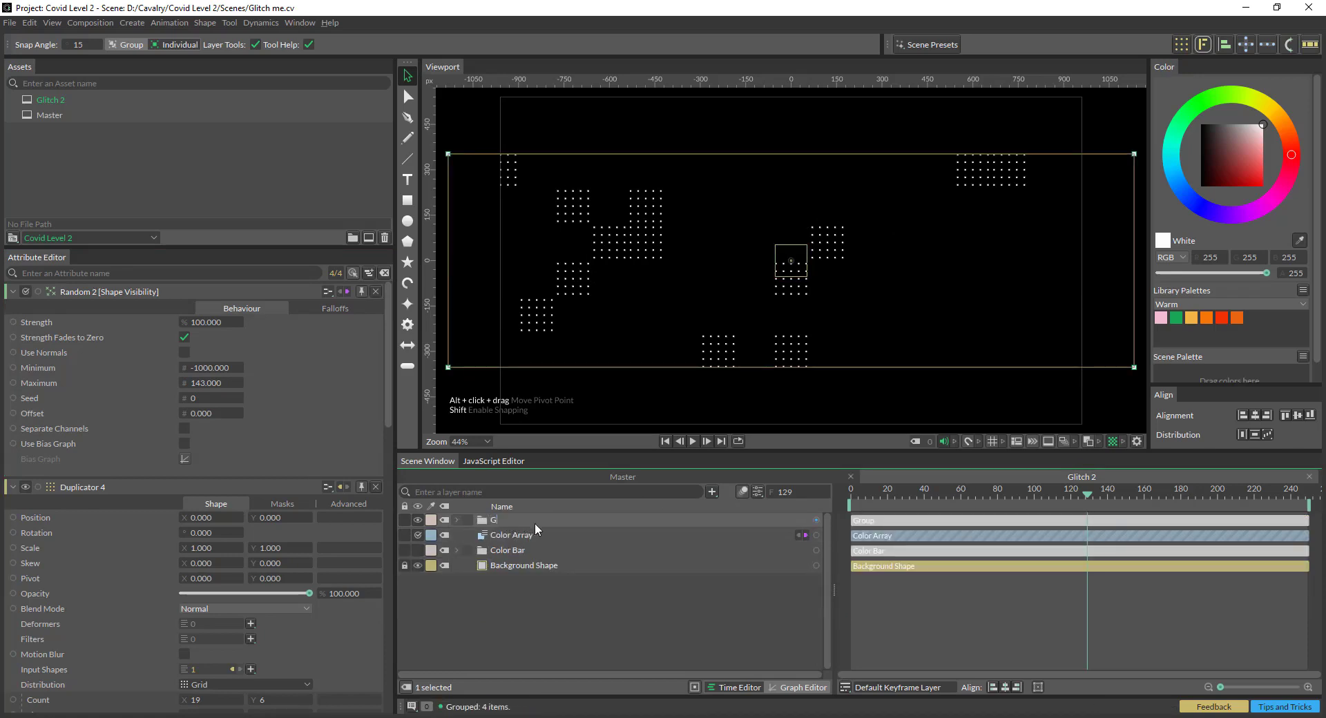
pyautogui.press('Return')
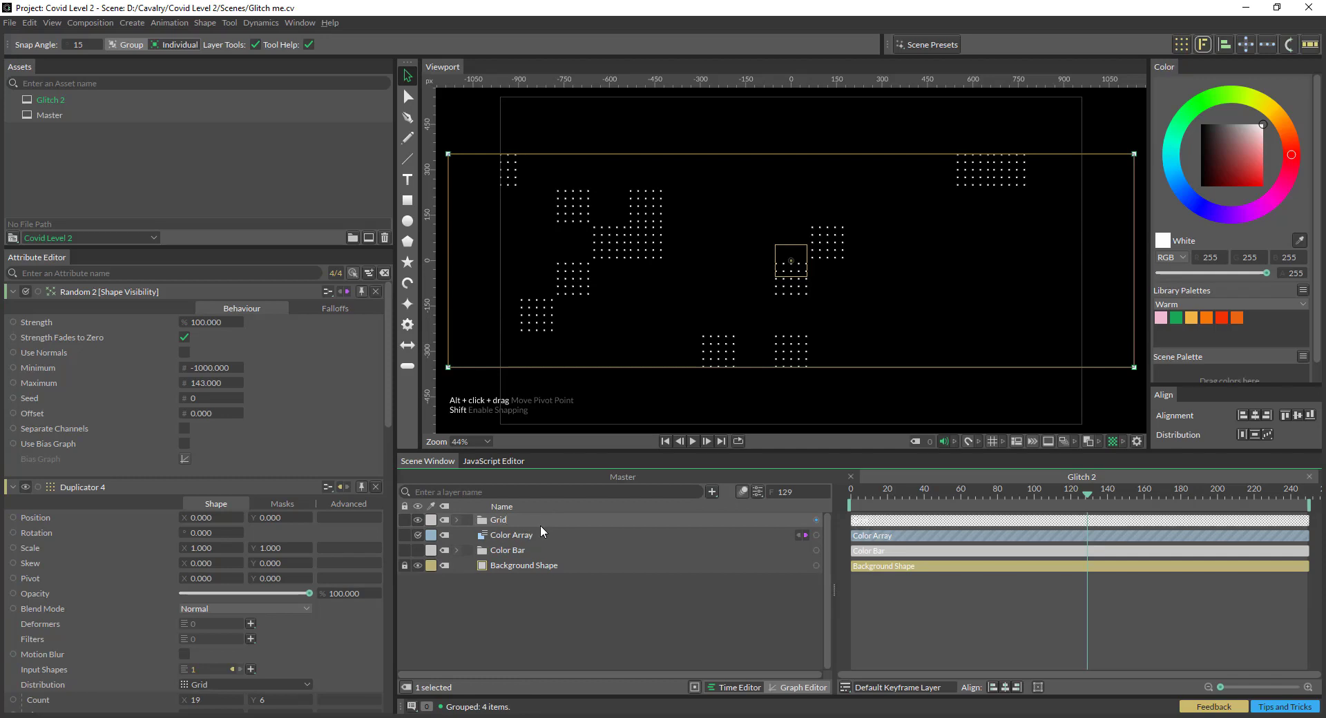
pyautogui.moveTo(540, 525); pyautogui.dragTo(449, 553)
# Set the vertical grid count of Duplicator 4 in the Grid group to 4
pyautogui.click(456, 550)
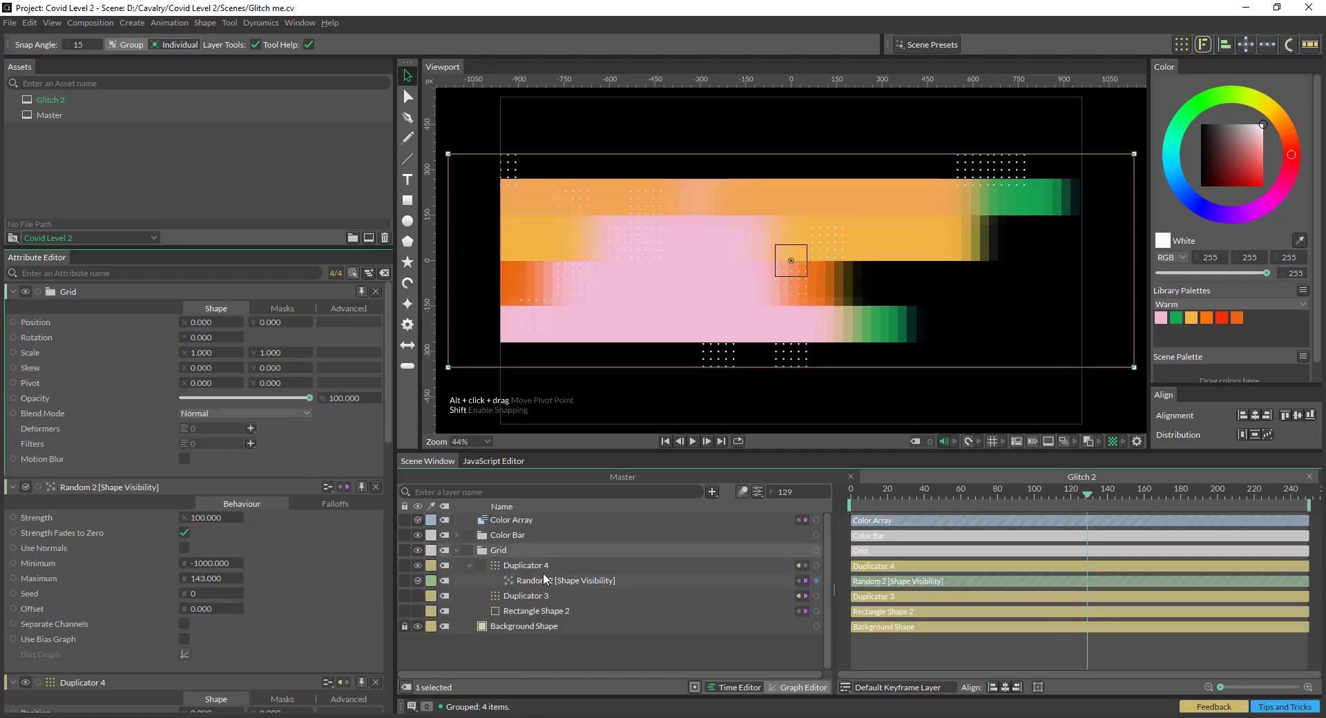
pyautogui.click(525, 566)
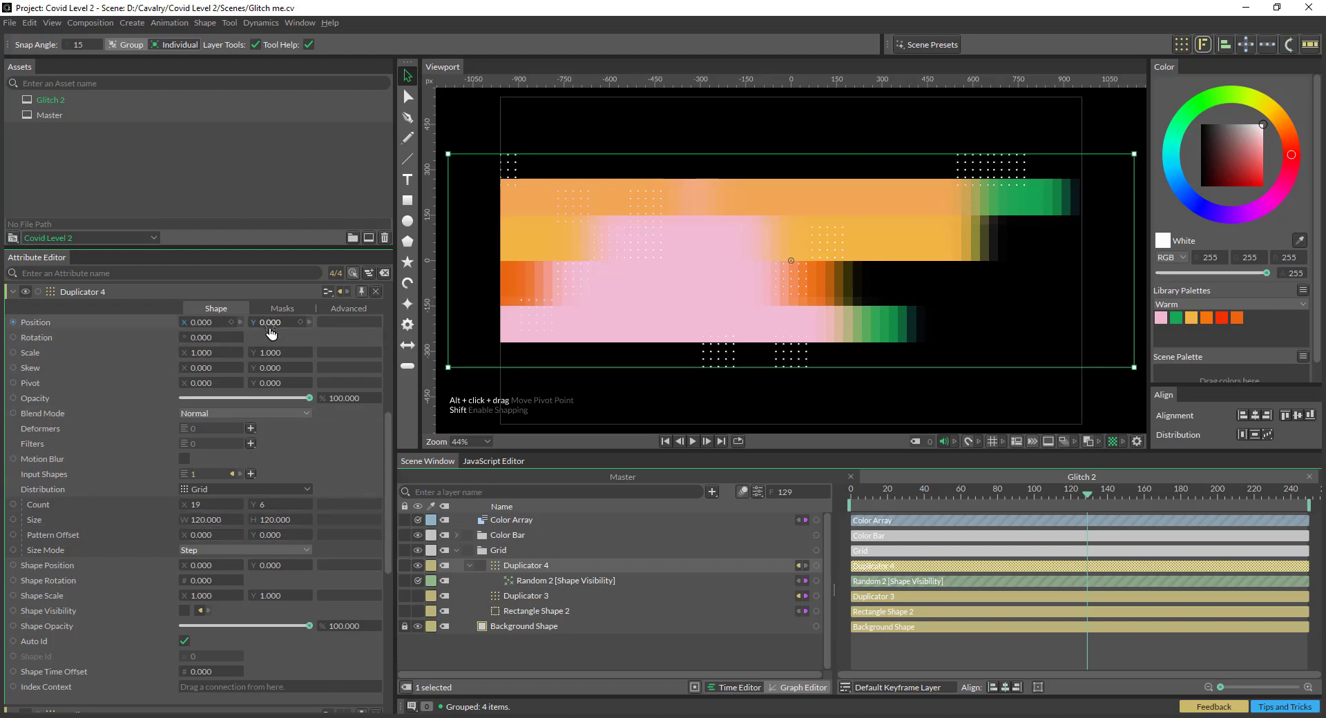
pyautogui.moveTo(278, 510); pyautogui.dragTo(271, 509)
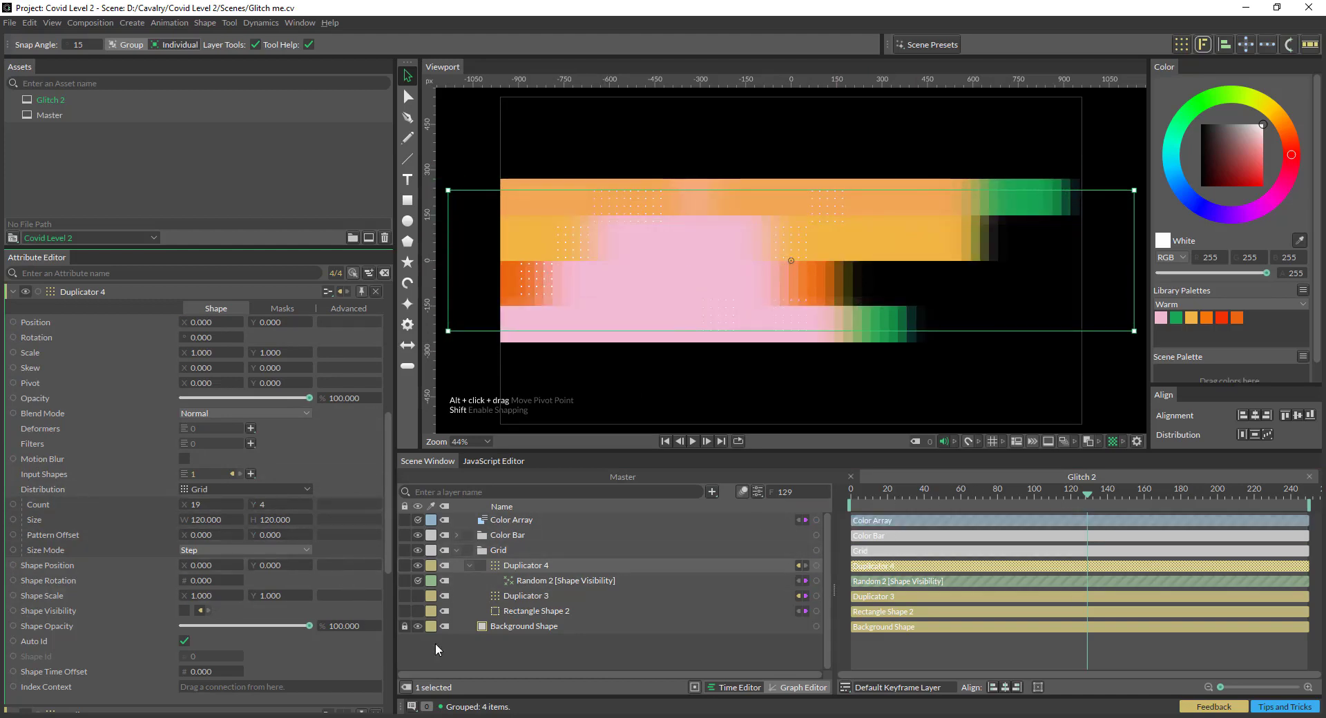
pyautogui.click(457, 550)
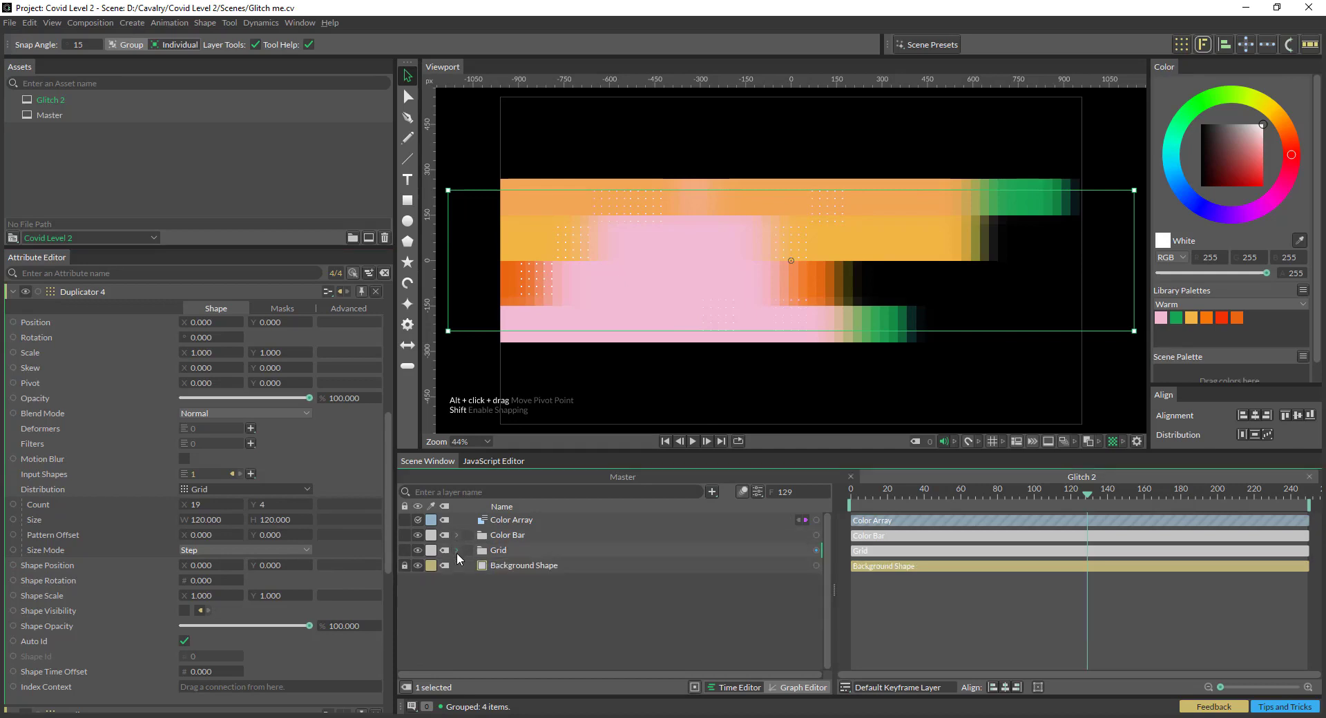
pyautogui.click(485, 607)
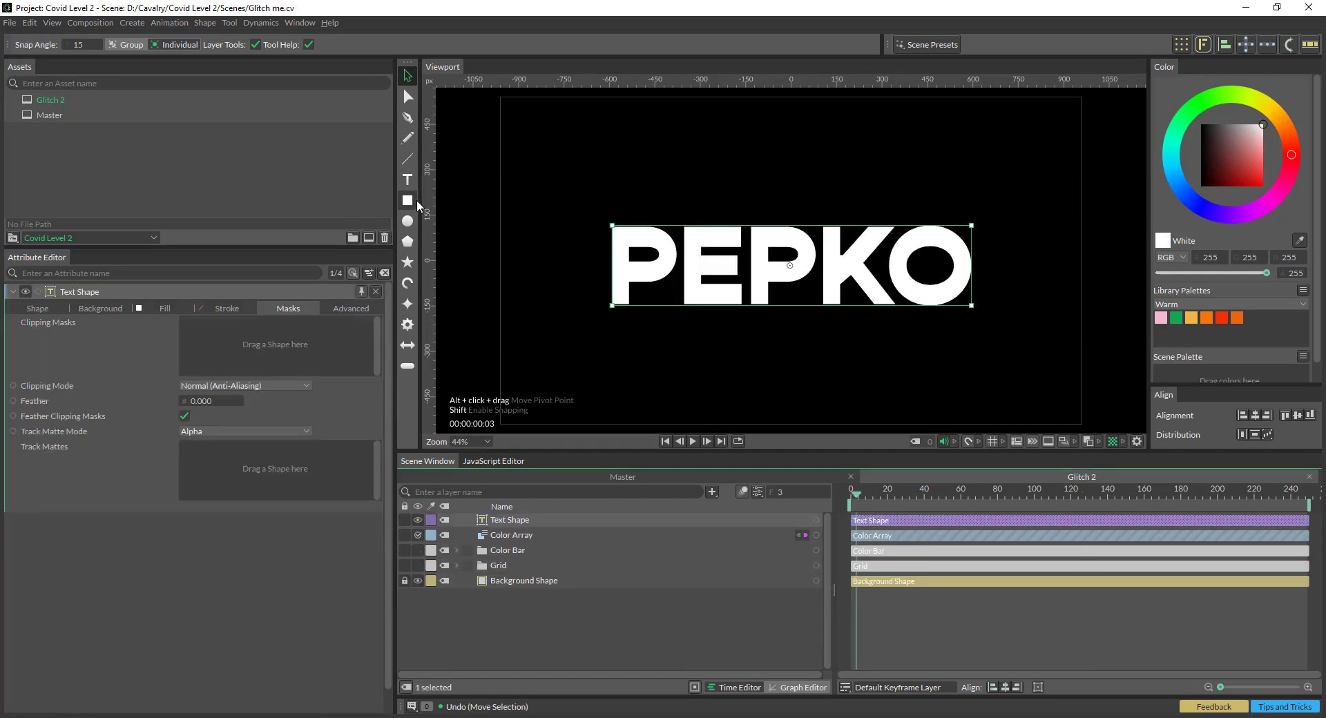
# Draw a horizontal rectangle about 1272 by 55 just above the PEPKO text, slightly wider than the word
pyautogui.click(407, 201)
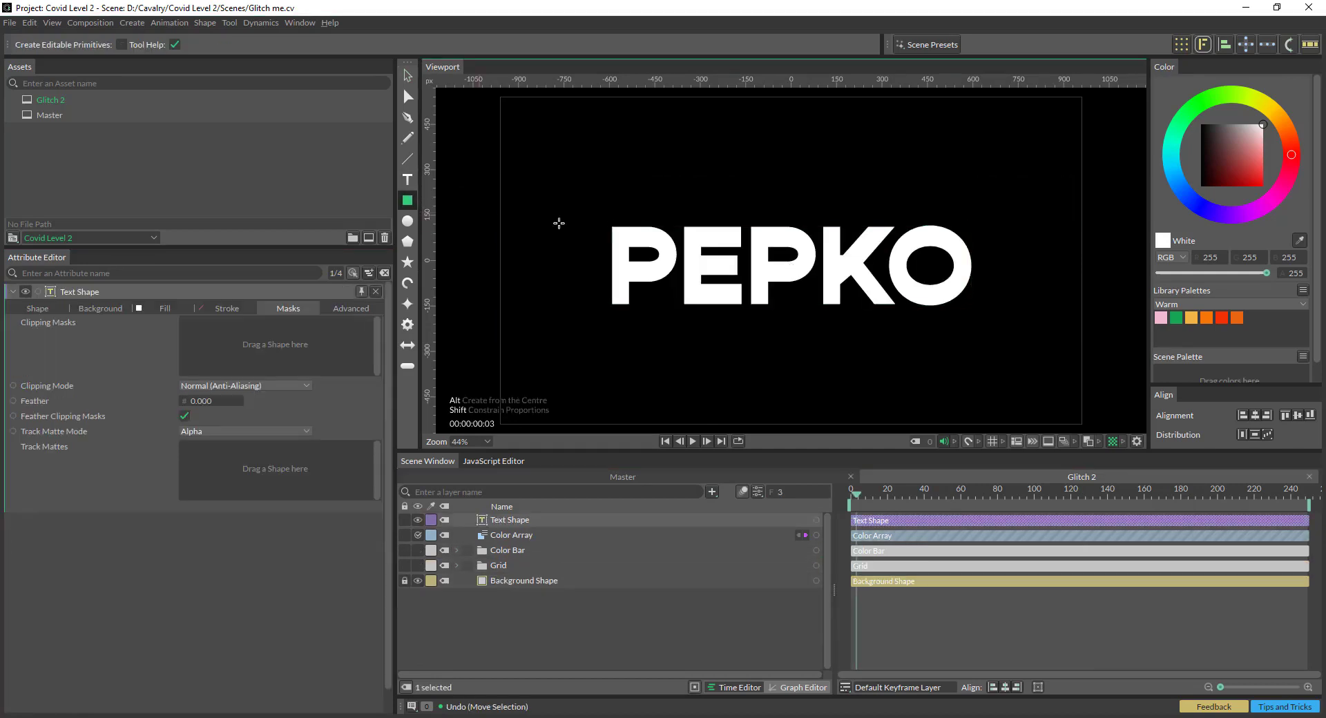
pyautogui.moveTo(607, 205); pyautogui.dragTo(991, 221)
pyautogui.click(407, 75)
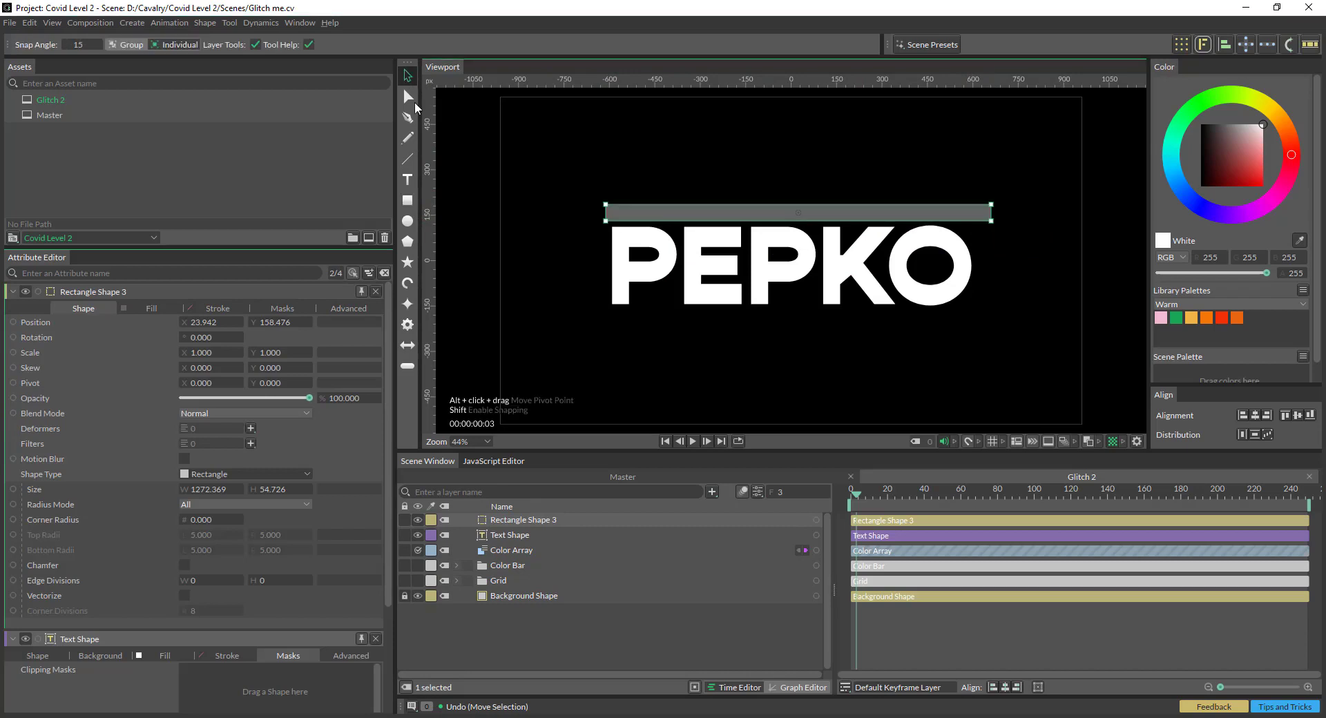
# Add a Stagger behaviour to the new rectangle's Y position
pyautogui.rightClick(143, 320)
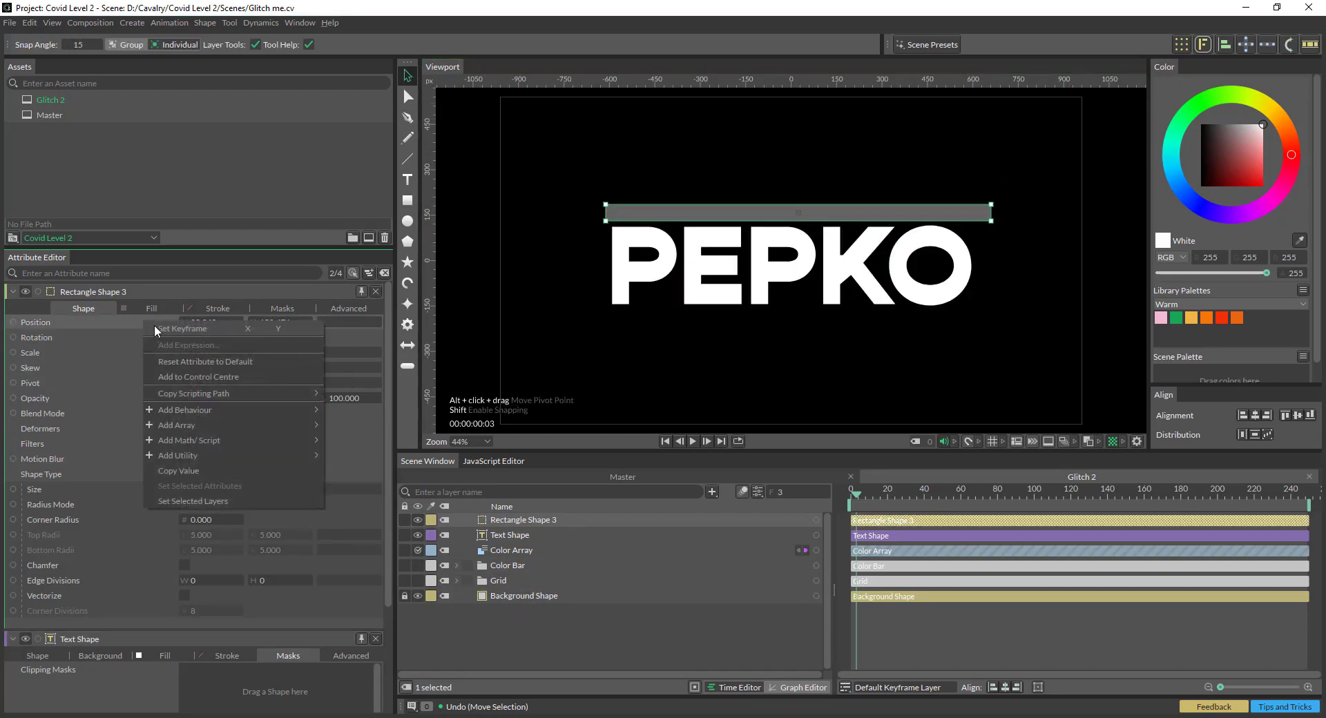
pyautogui.moveTo(223, 411)
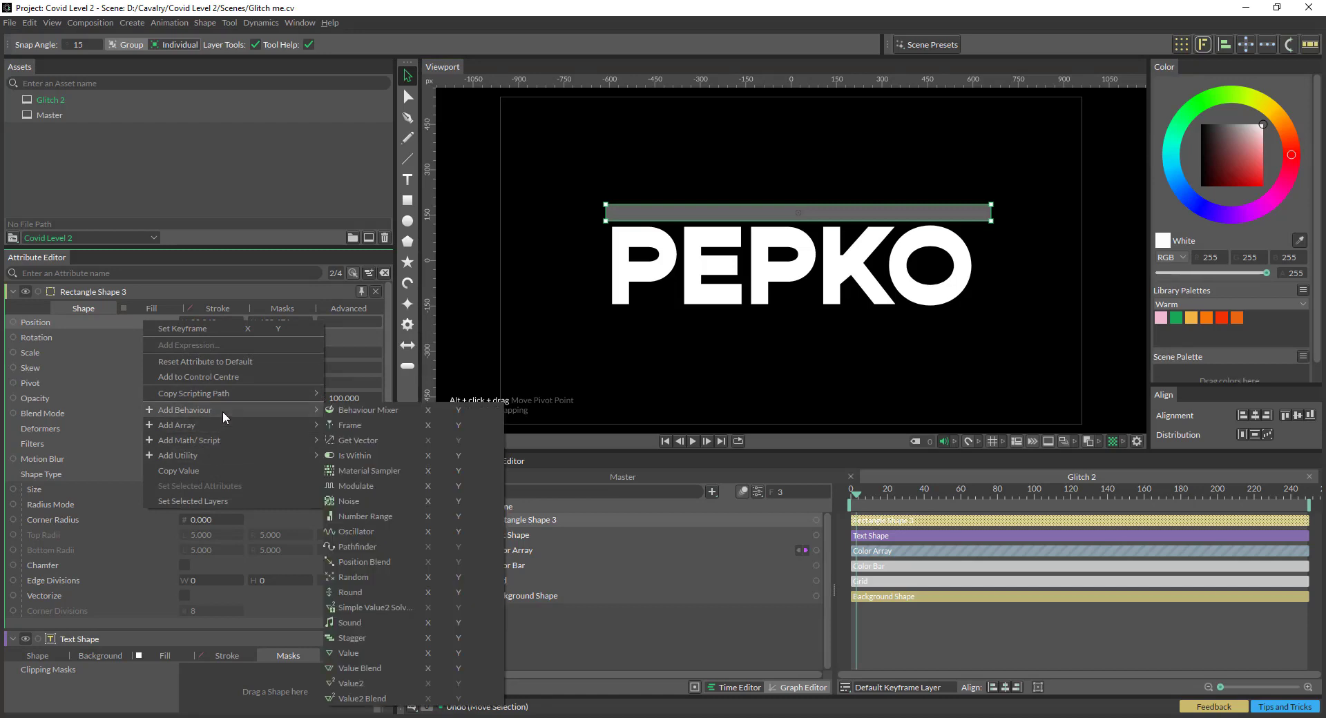
pyautogui.click(458, 636)
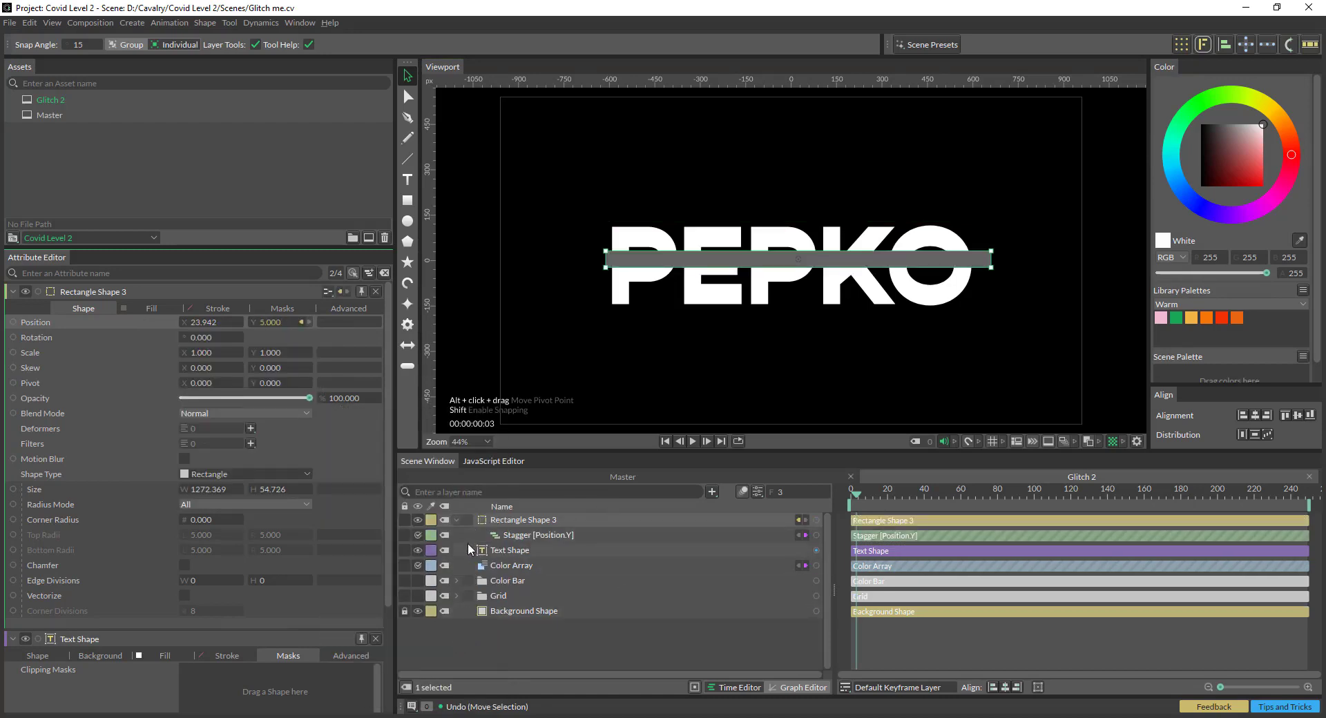
# Group Rectangle Shape 3, its Stagger behaviour and the Text Shape, and apply a Duplicator to the group
pyautogui.click(520, 549)
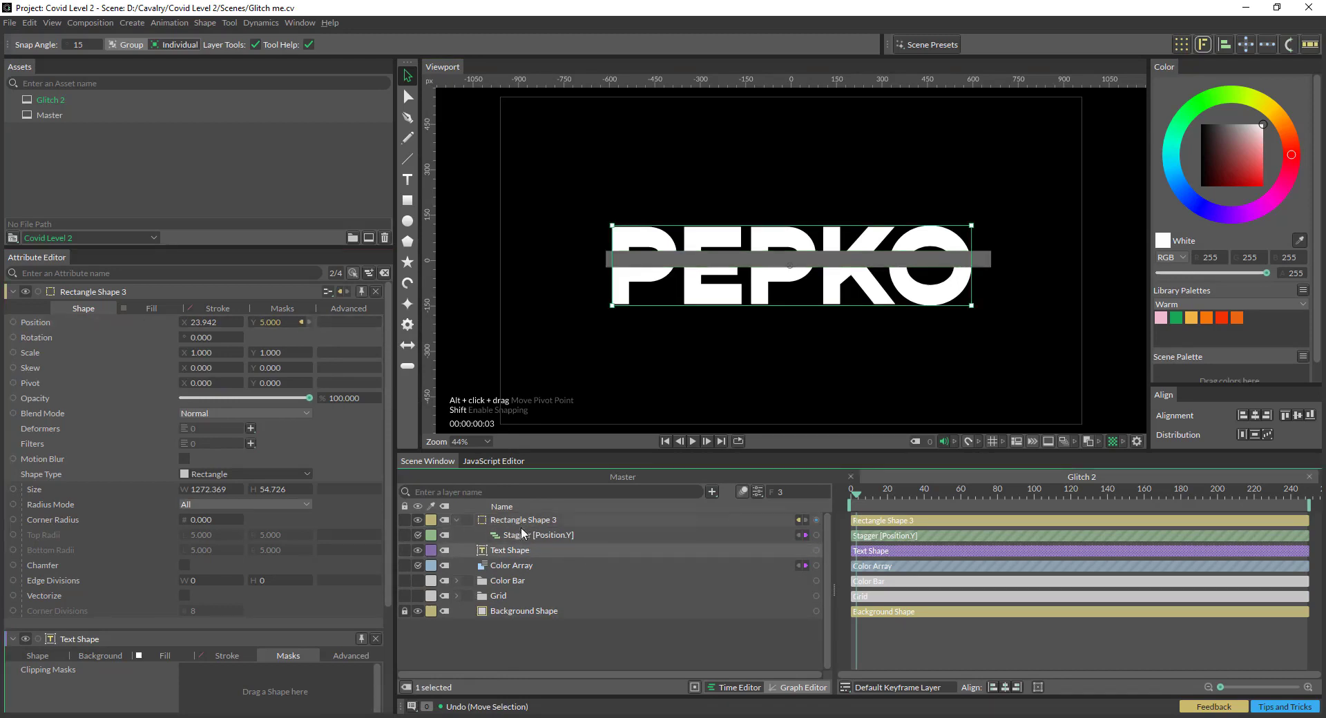
pyautogui.keyDown('shift'); pyautogui.click(524, 524); pyautogui.keyUp('shift')
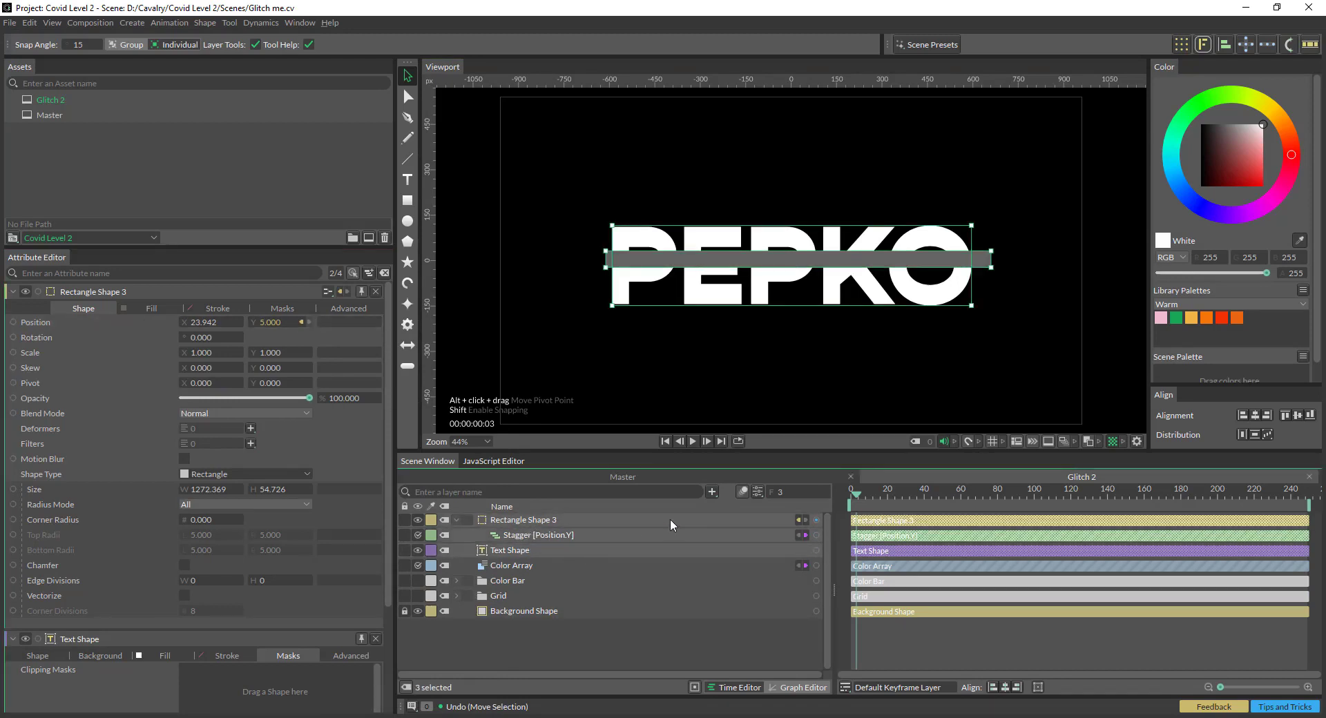
pyautogui.hotkey('ctrl', 'g')
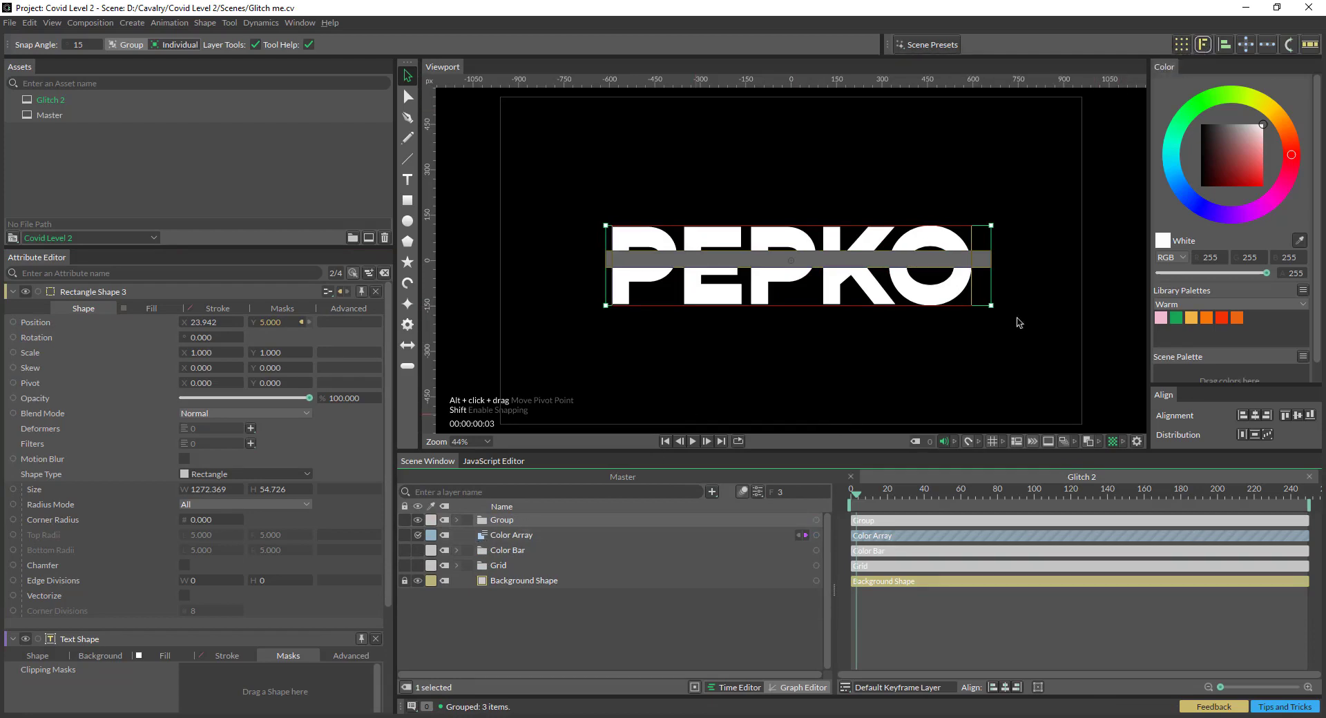
pyautogui.click(1182, 45)
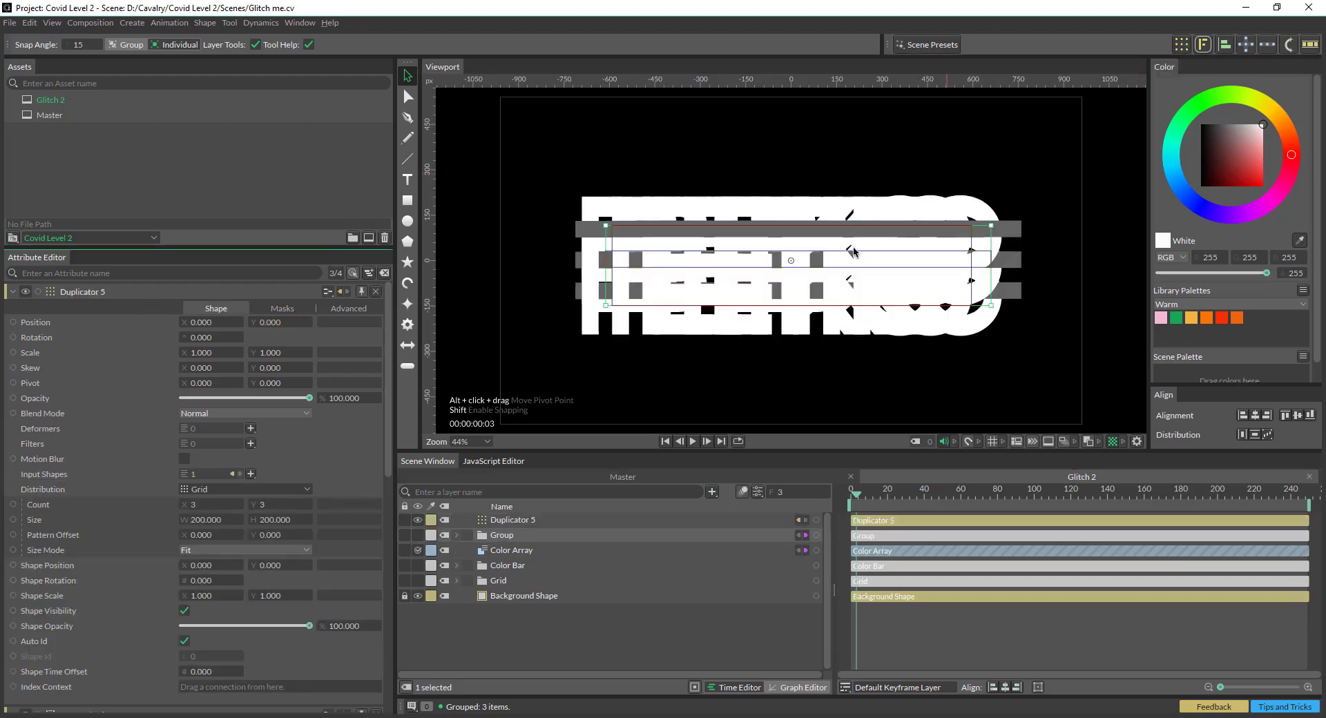
# Change Duplicator 5's distribution to Point and set its count to 6
pyautogui.click(272, 489)
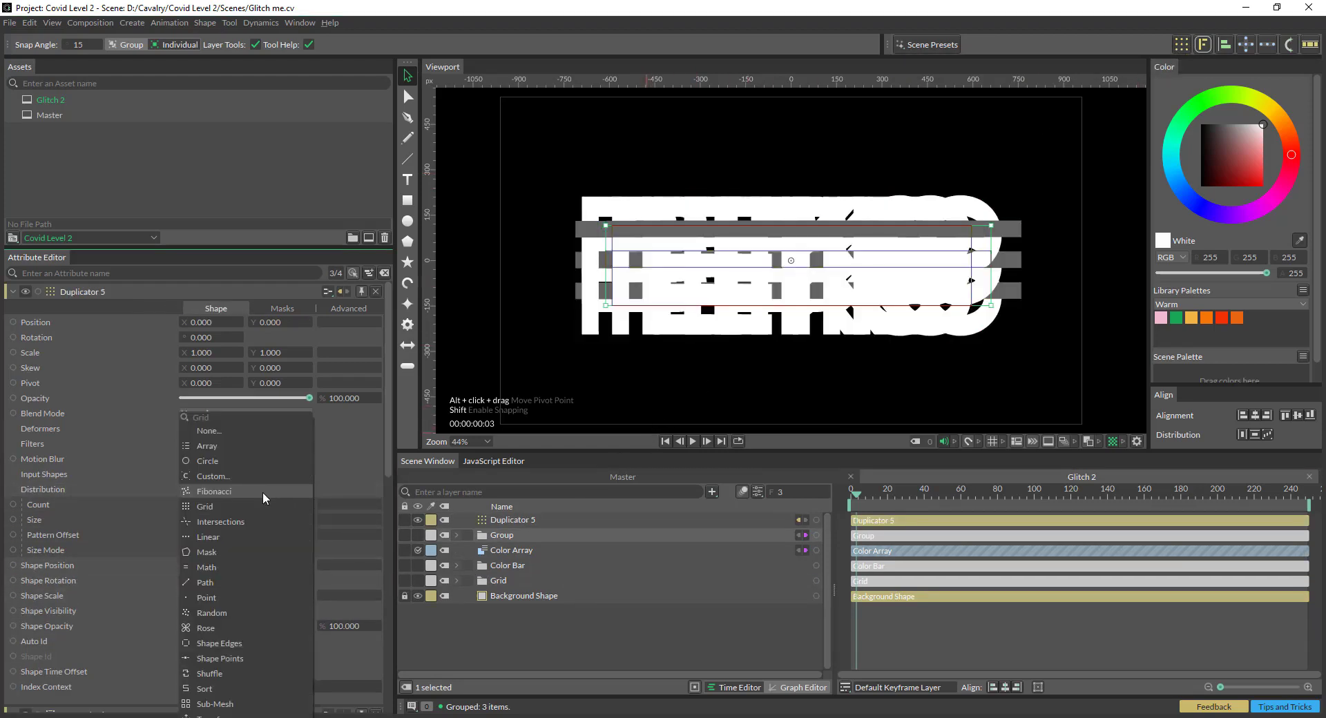
pyautogui.click(242, 598)
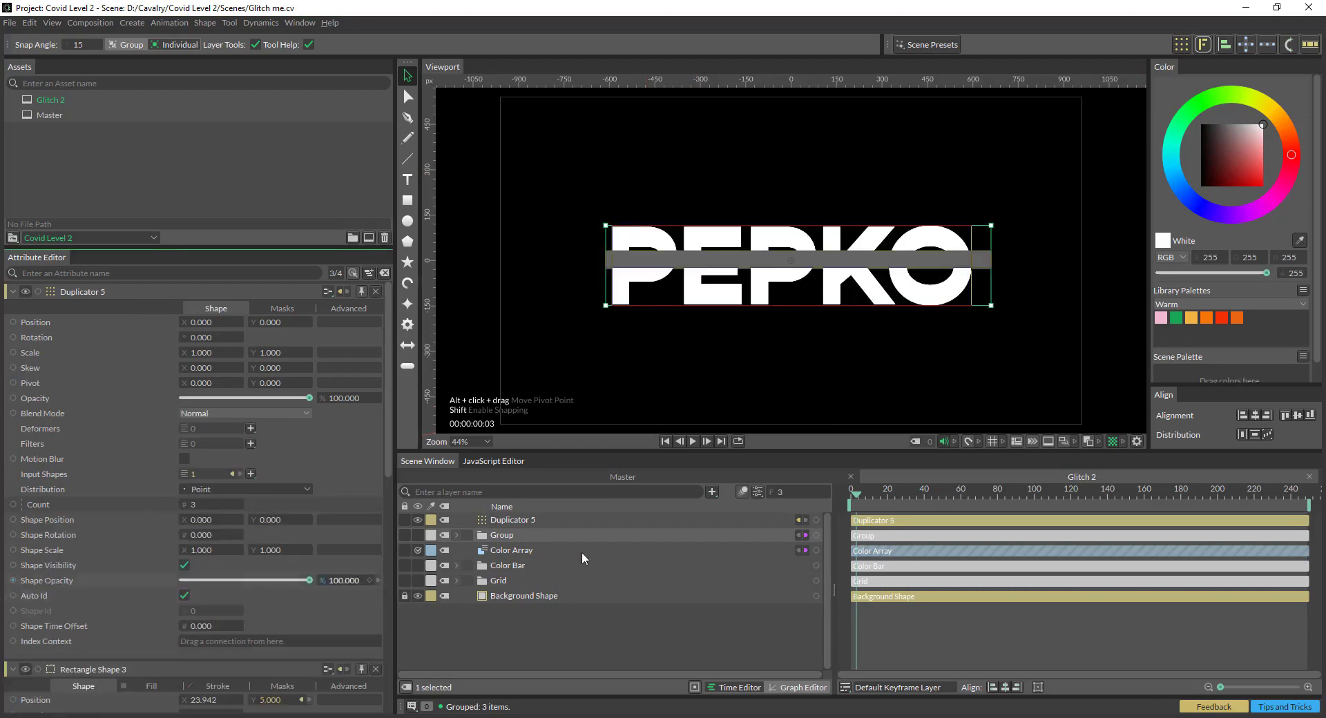
pyautogui.click(207, 504)
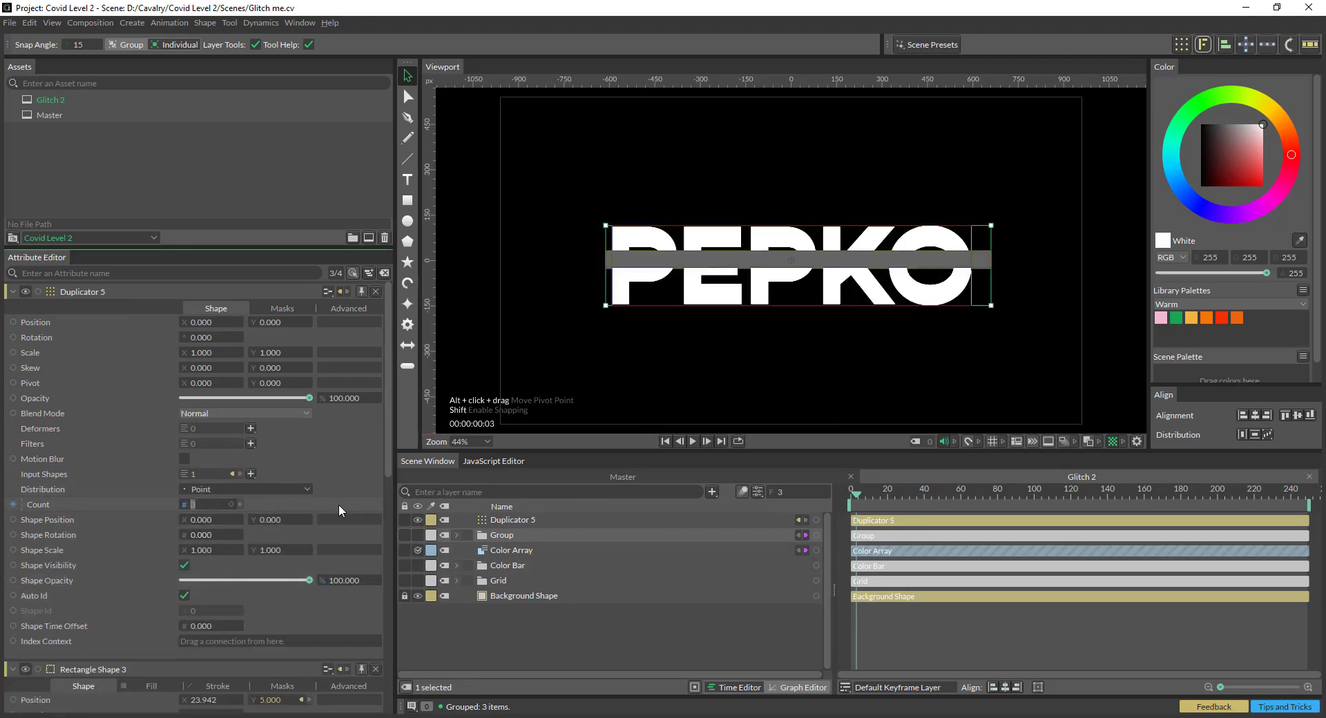
pyautogui.write('6')
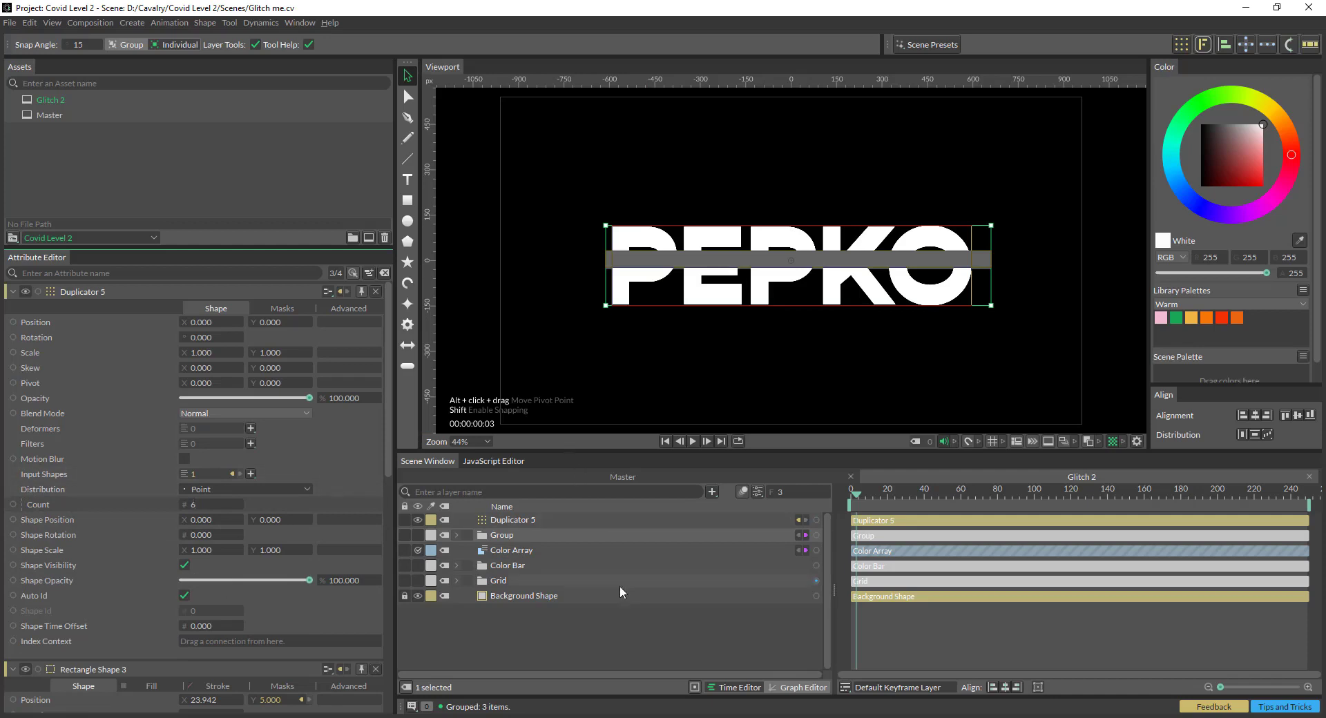
# Set the rectangle's Stagger behaviour to a maximum of 268 and an offset of -123.3, so the bars cover the text
pyautogui.click(456, 535)
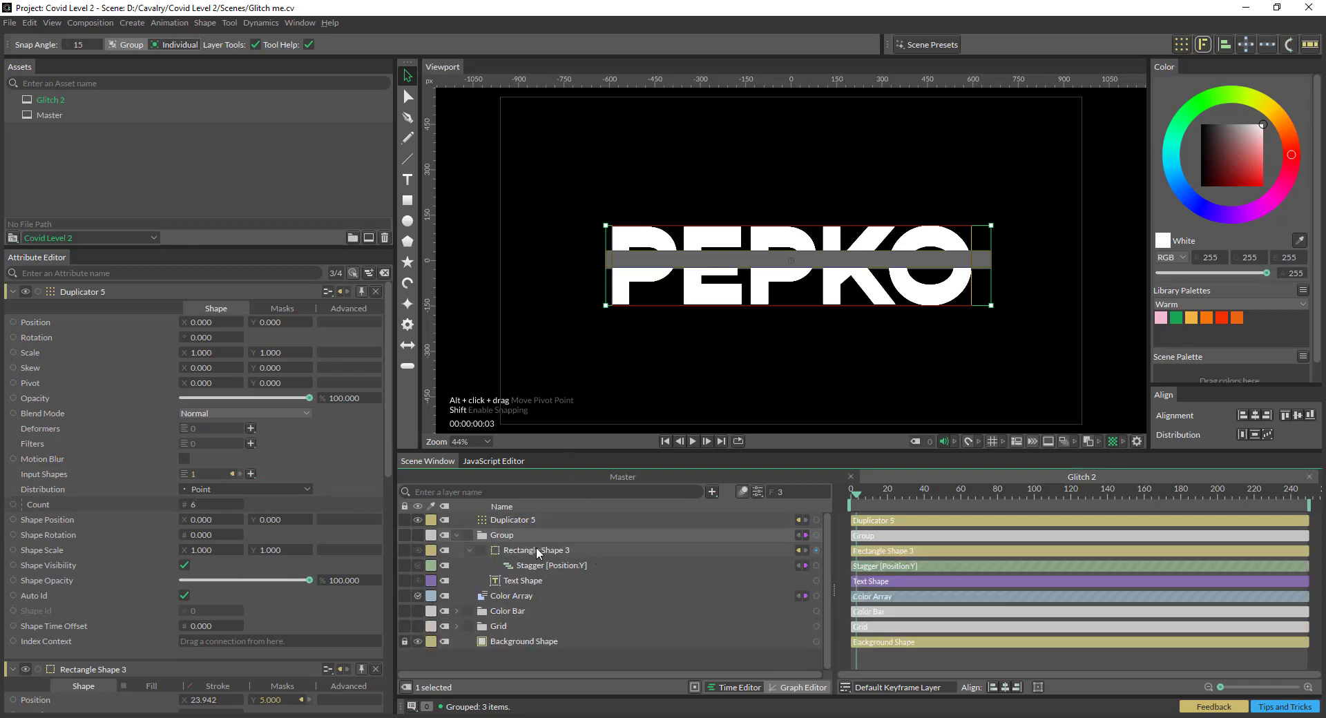
pyautogui.click(548, 565)
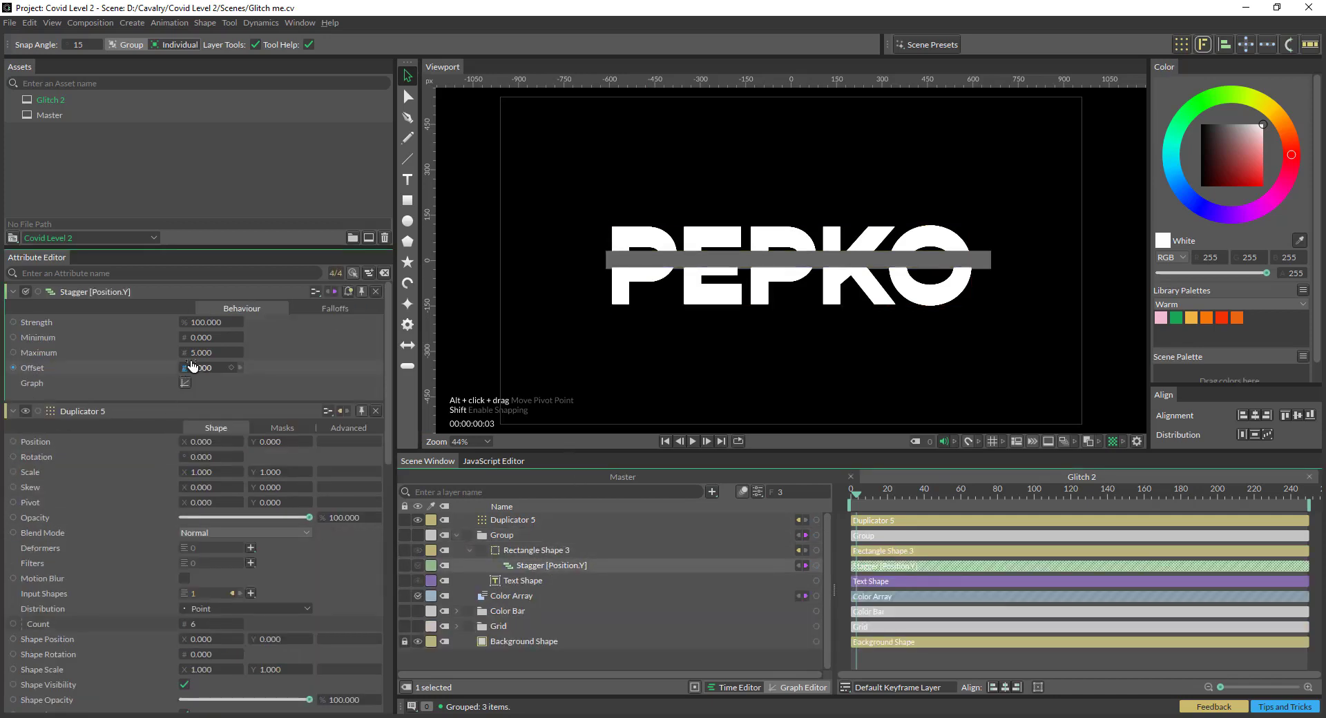
pyautogui.moveTo(208, 353); pyautogui.dragTo(332, 353)
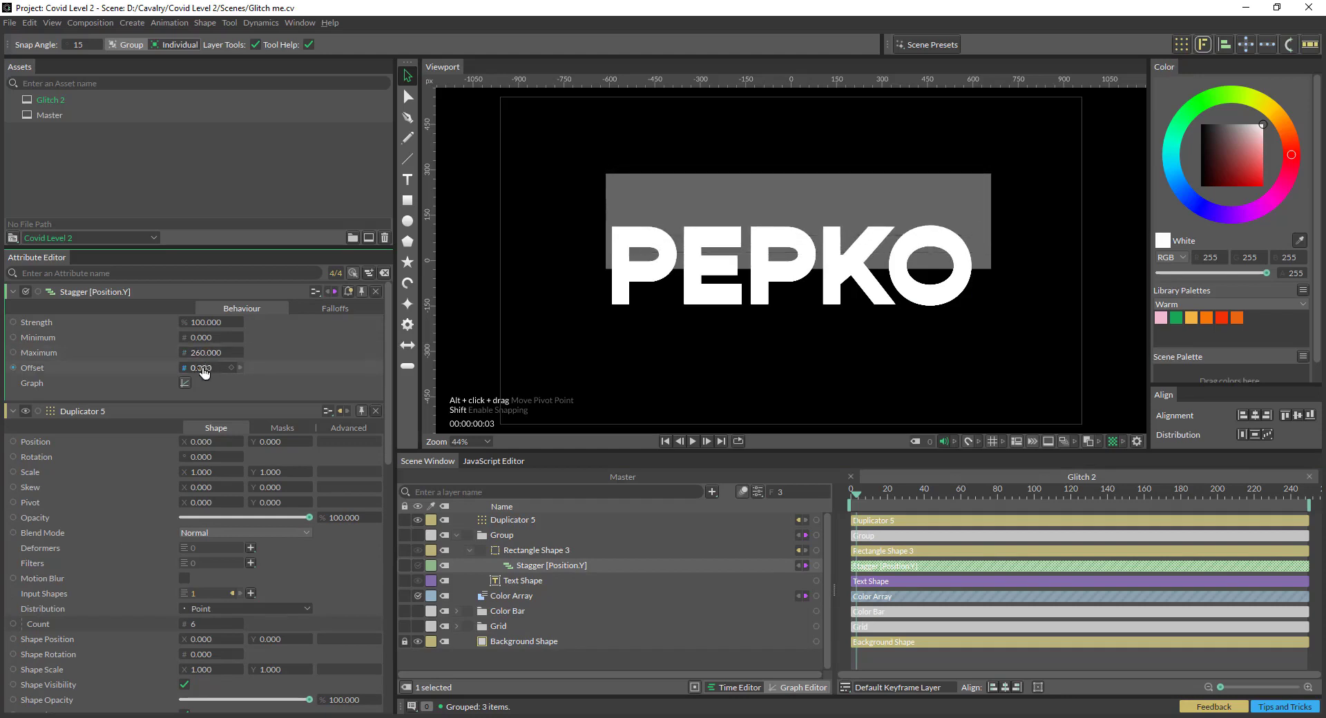
pyautogui.moveTo(204, 373)
pyautogui.mouseDown()
pyautogui.moveTo(142, 373)
pyautogui.moveTo(220, 352)
pyautogui.moveTo(203, 368)
pyautogui.moveTo(219, 352)
pyautogui.moveTo(216, 367)
pyautogui.mouseUp()
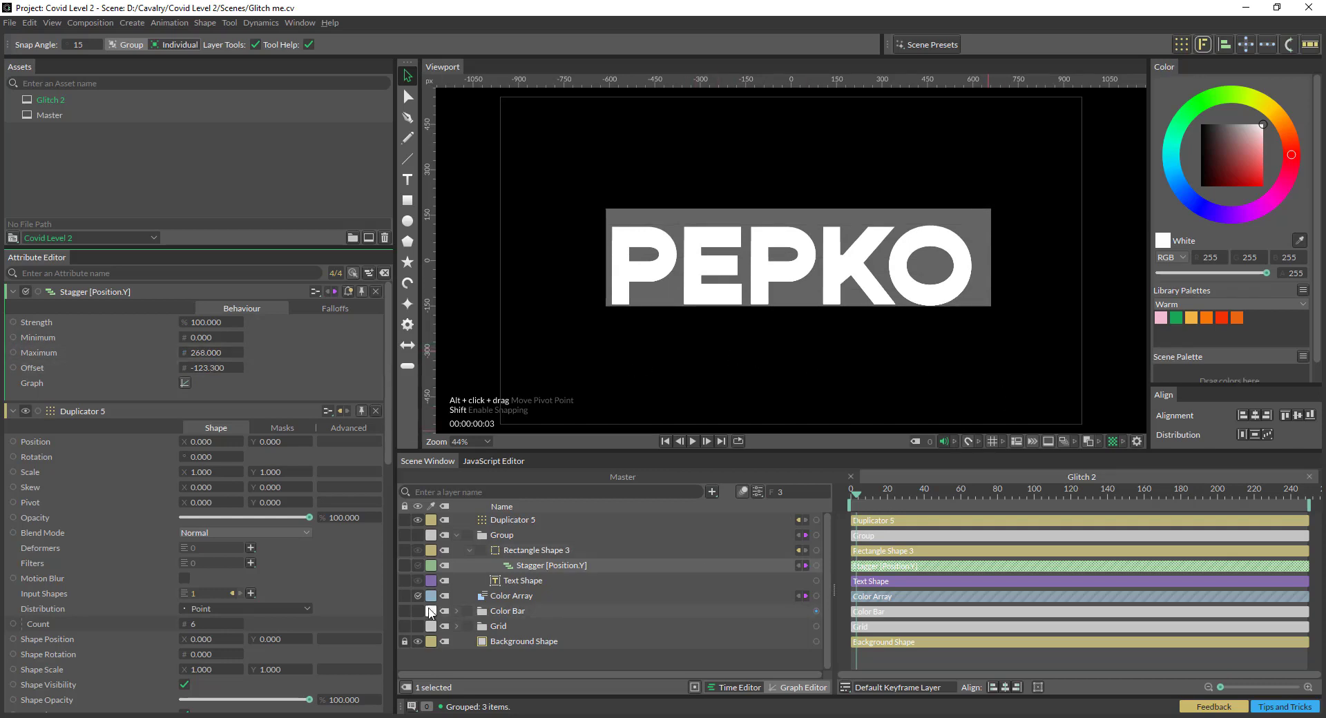
pyautogui.hotkey('ctrl', 'z')
pyautogui.moveTo(188, 504); pyautogui.dragTo(191, 509)
pyautogui.click(594, 661)
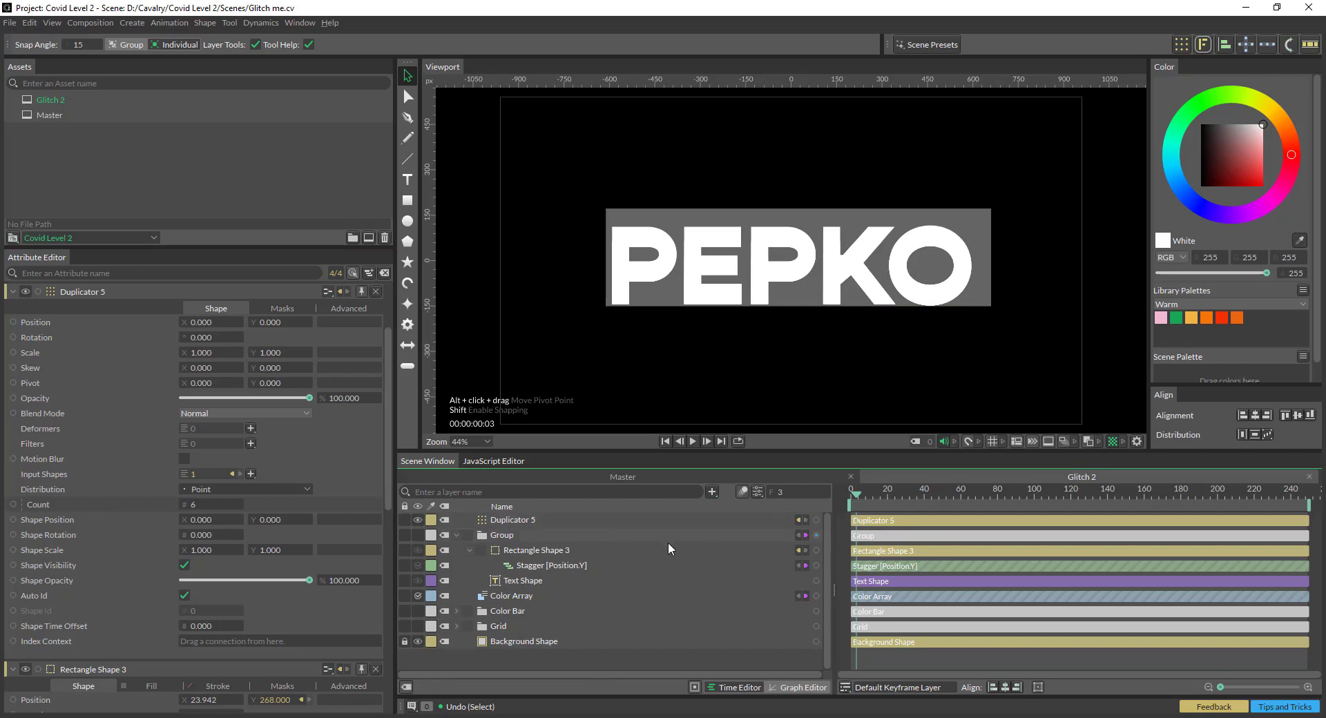
# Connect Rectangle Shape 3 to the Text Shape as a clipping mask
pyautogui.moveTo(818, 548); pyautogui.dragTo(517, 580)
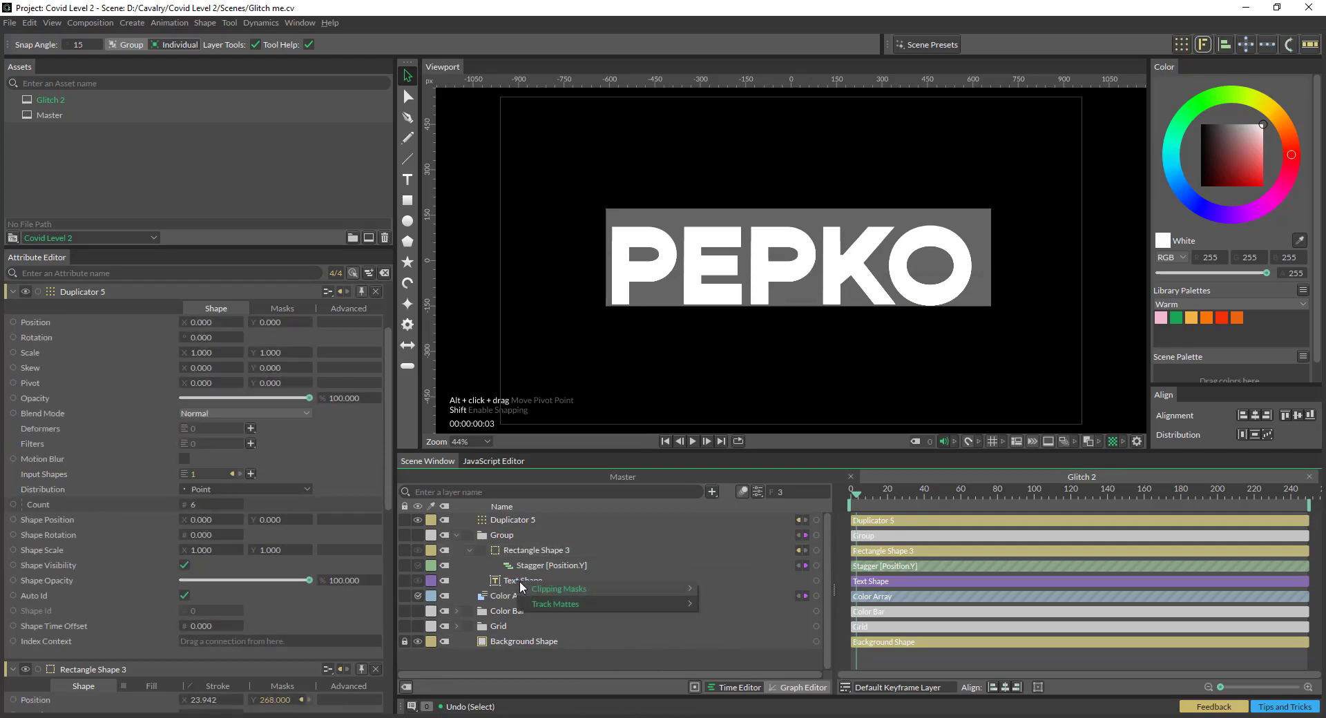
pyautogui.moveTo(587, 589)
pyautogui.click(740, 588)
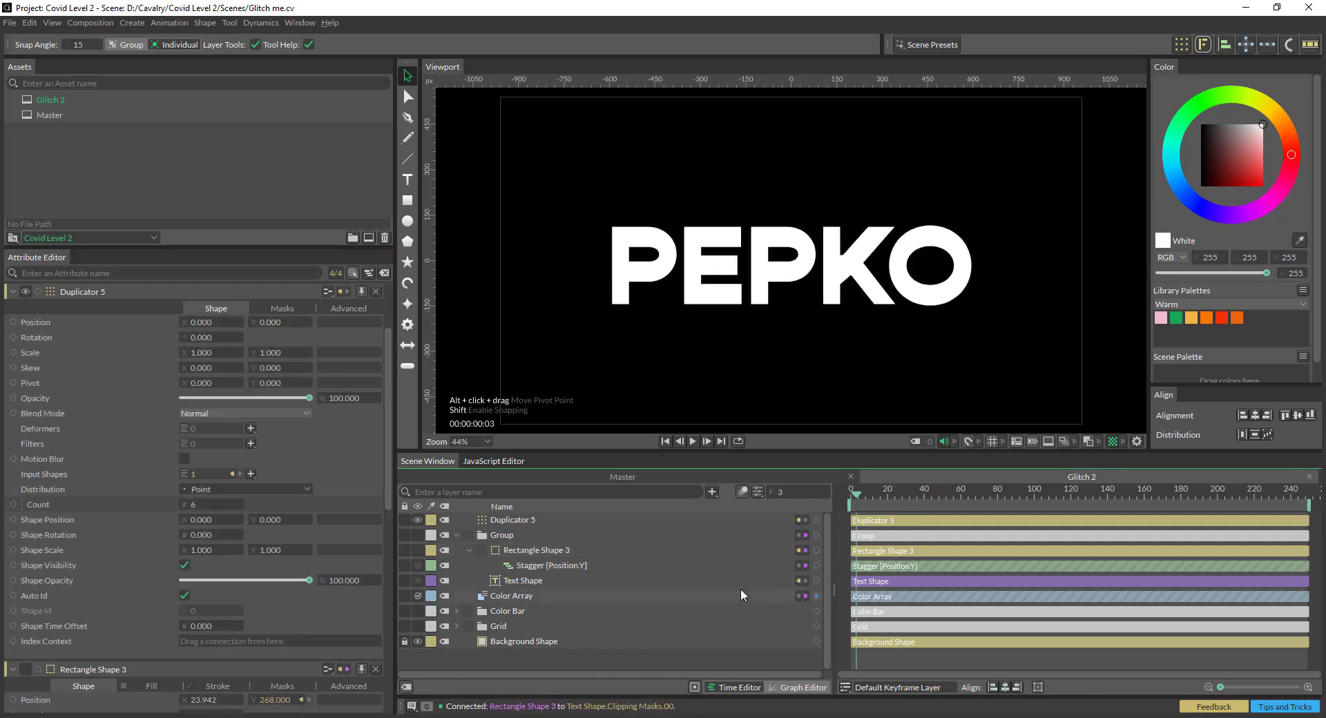
# Try an X shape position of 85 on Duplicator 5, and undo the change
pyautogui.click(502, 519)
pyautogui.moveTo(201, 521); pyautogui.dragTo(260, 521)
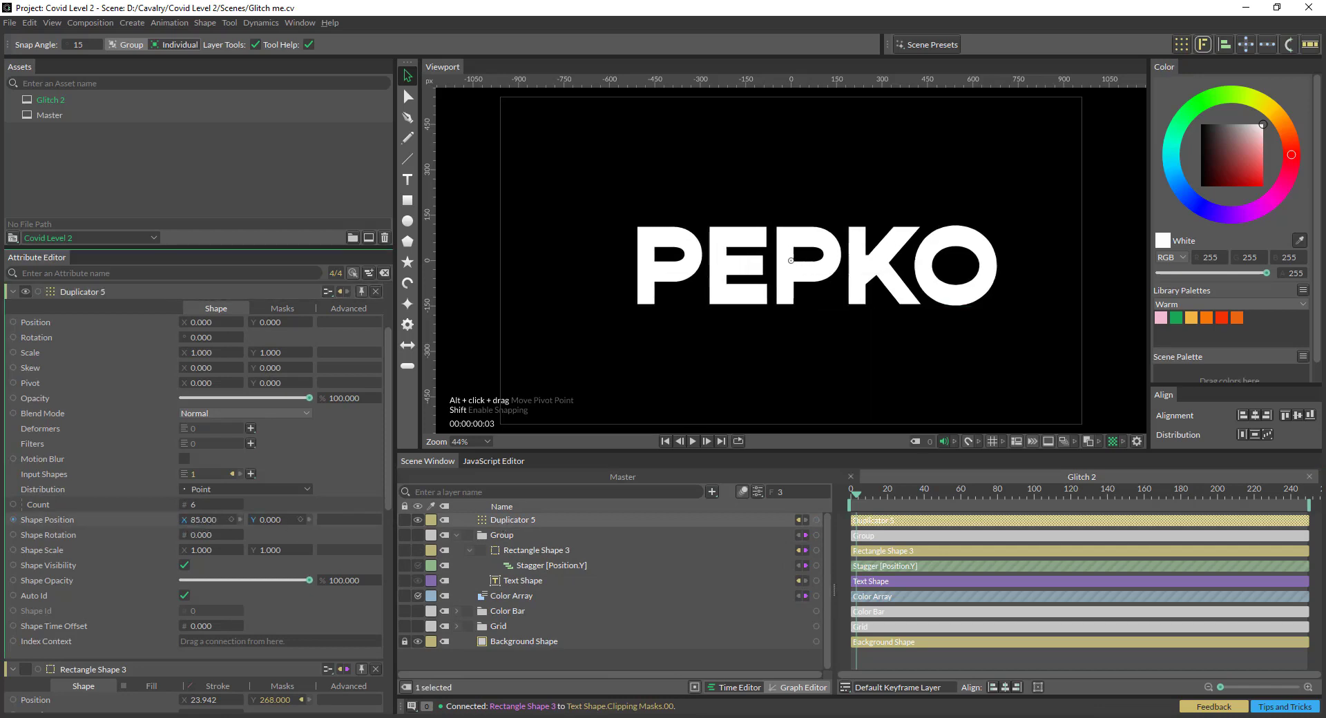
pyautogui.hotkey('ctrl', 'z')
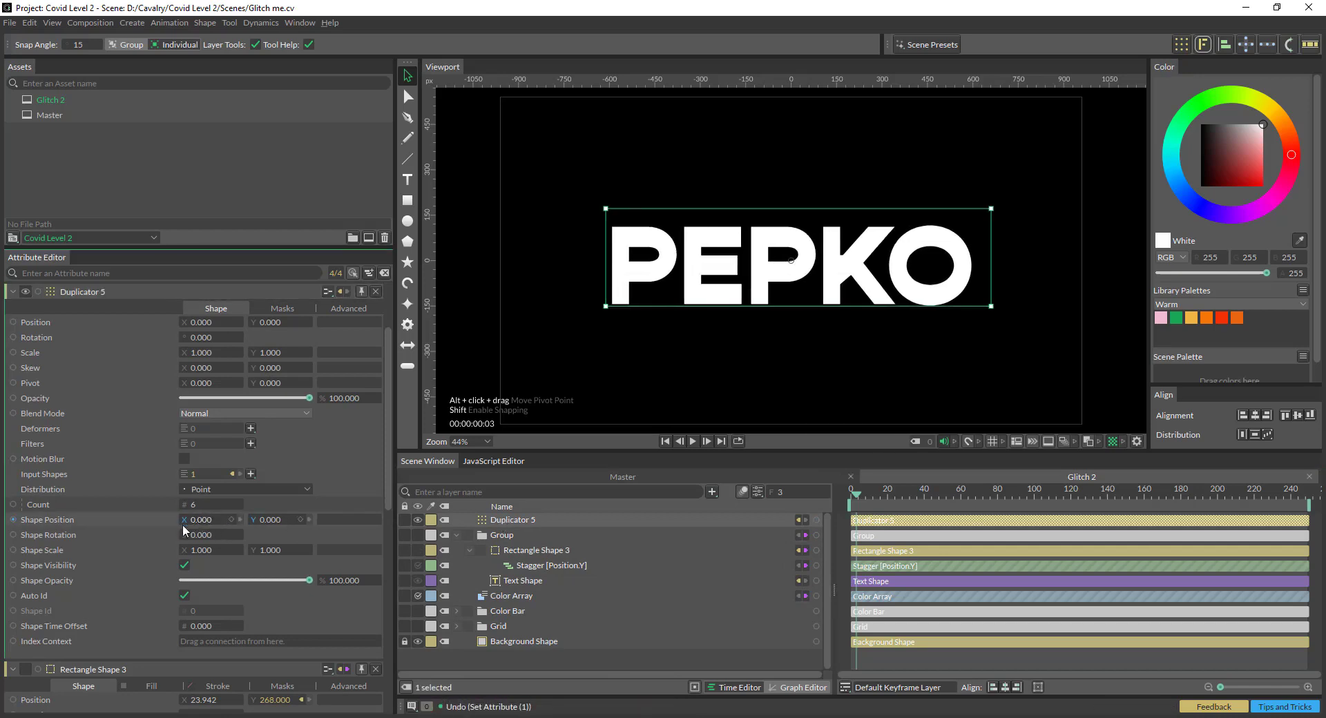
# Add a Noise behaviour to the X shape position of Duplicator 5
pyautogui.rightClick(133, 517)
pyautogui.moveTo(192, 584)
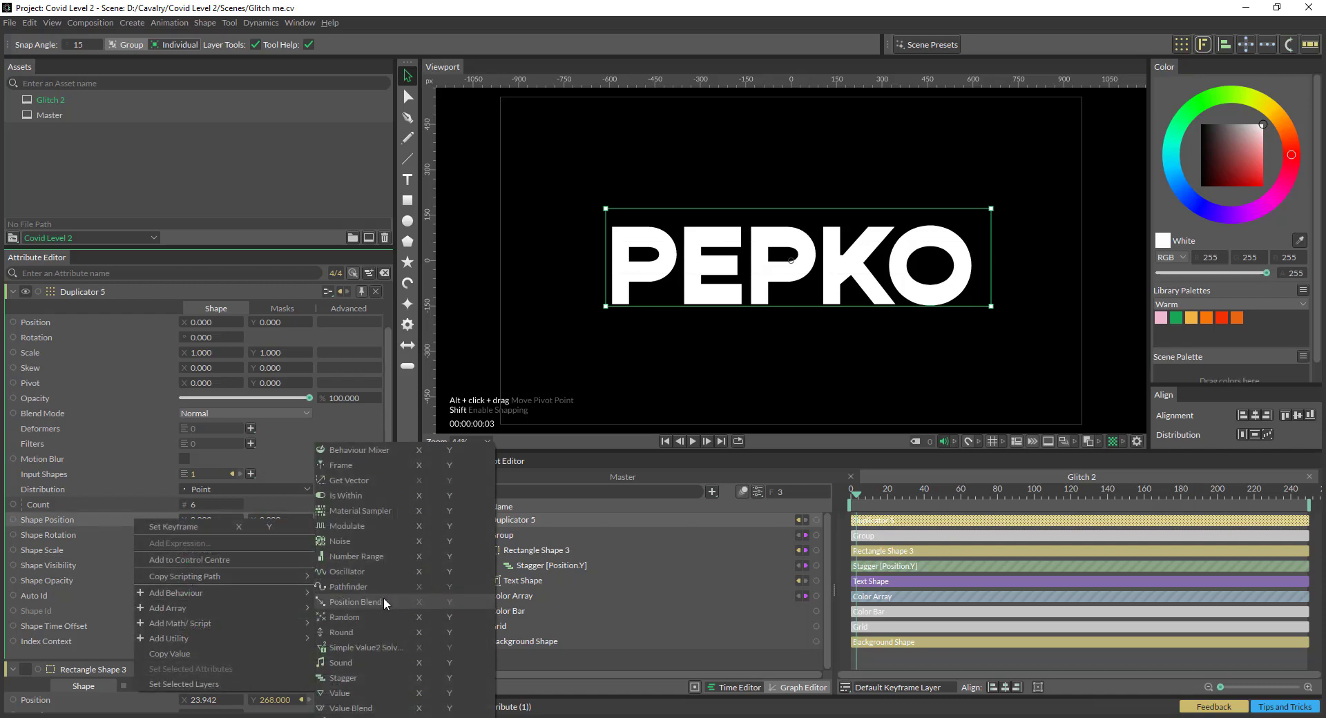
pyautogui.click(422, 542)
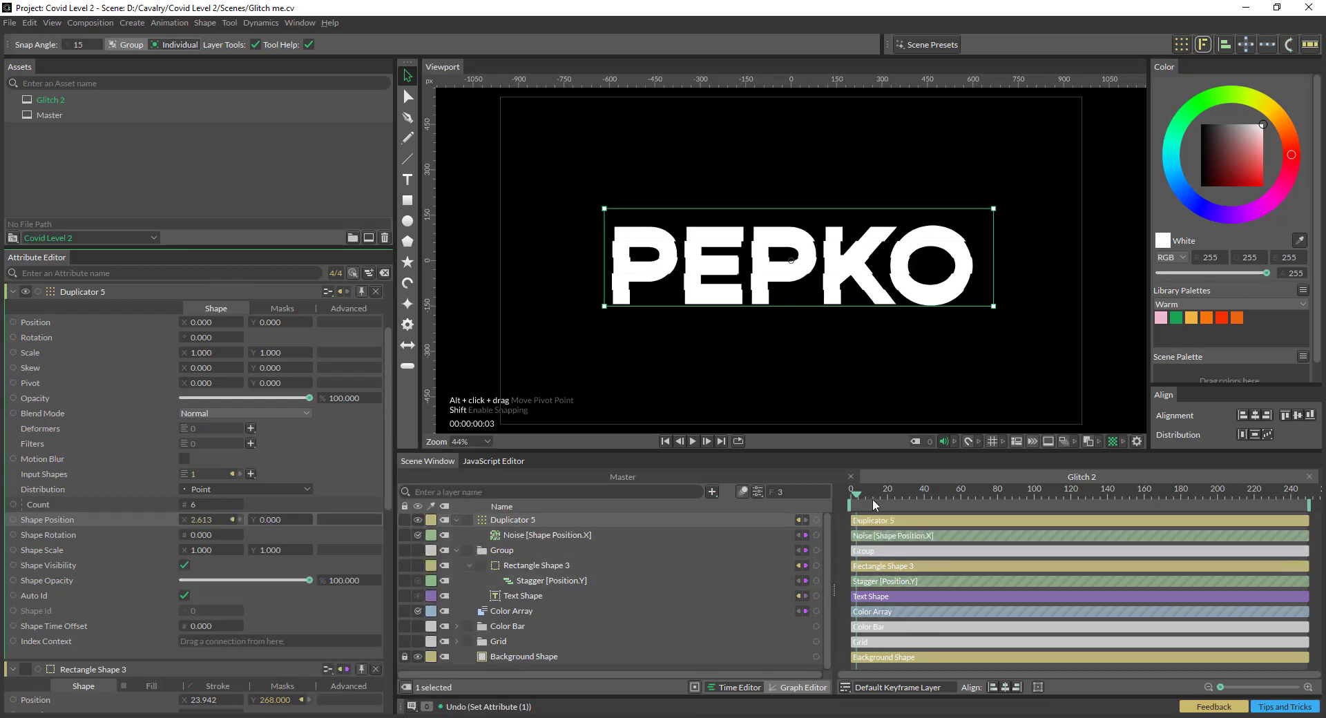
# Set the minimum to -23 and the maximum to 56 on Duplicator 5's Noise behaviour, and preview the animation
pyautogui.press('space')
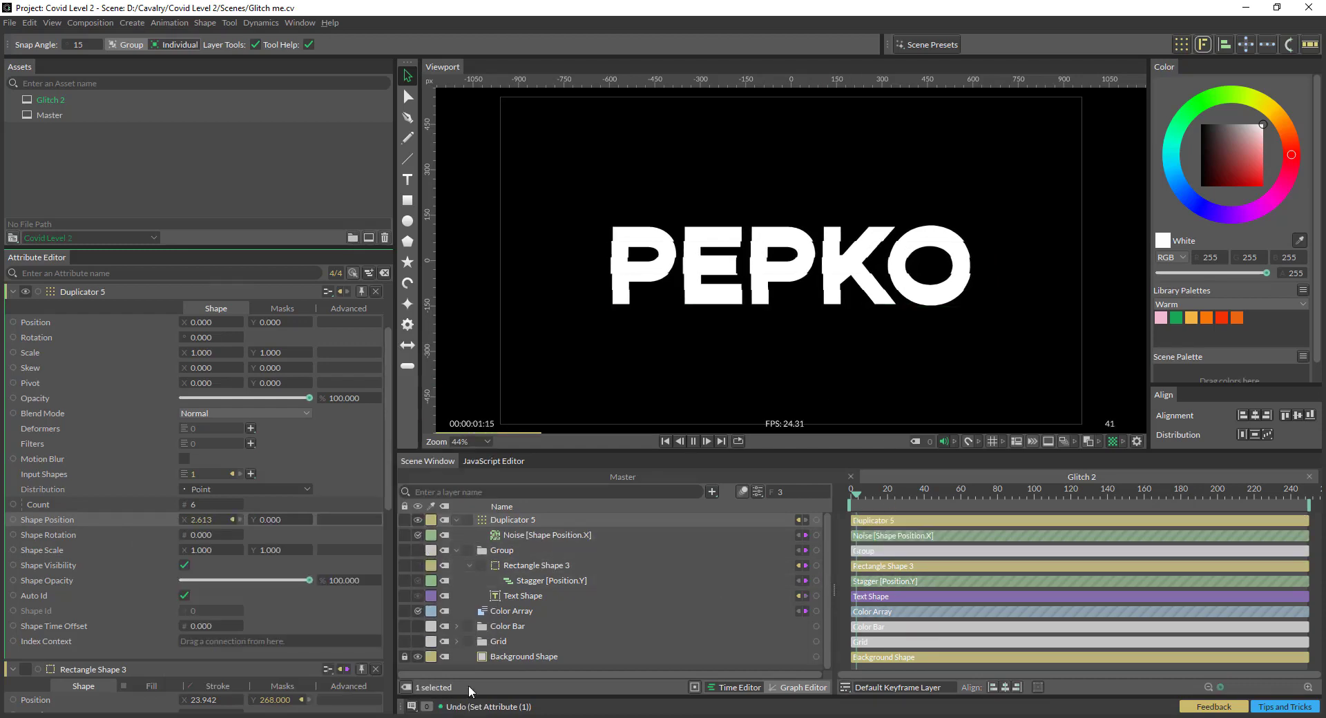
pyautogui.press('space')
pyautogui.click(565, 533)
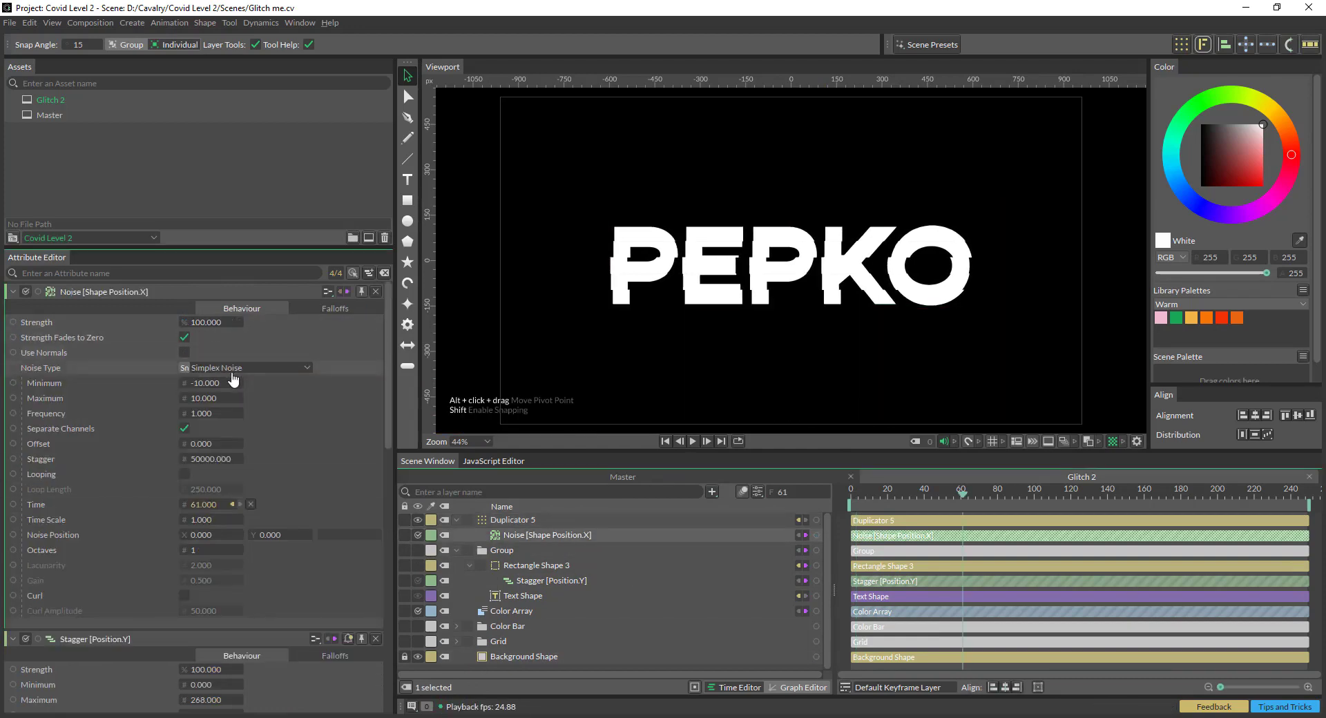
pyautogui.moveTo(213, 384); pyautogui.dragTo(251, 399)
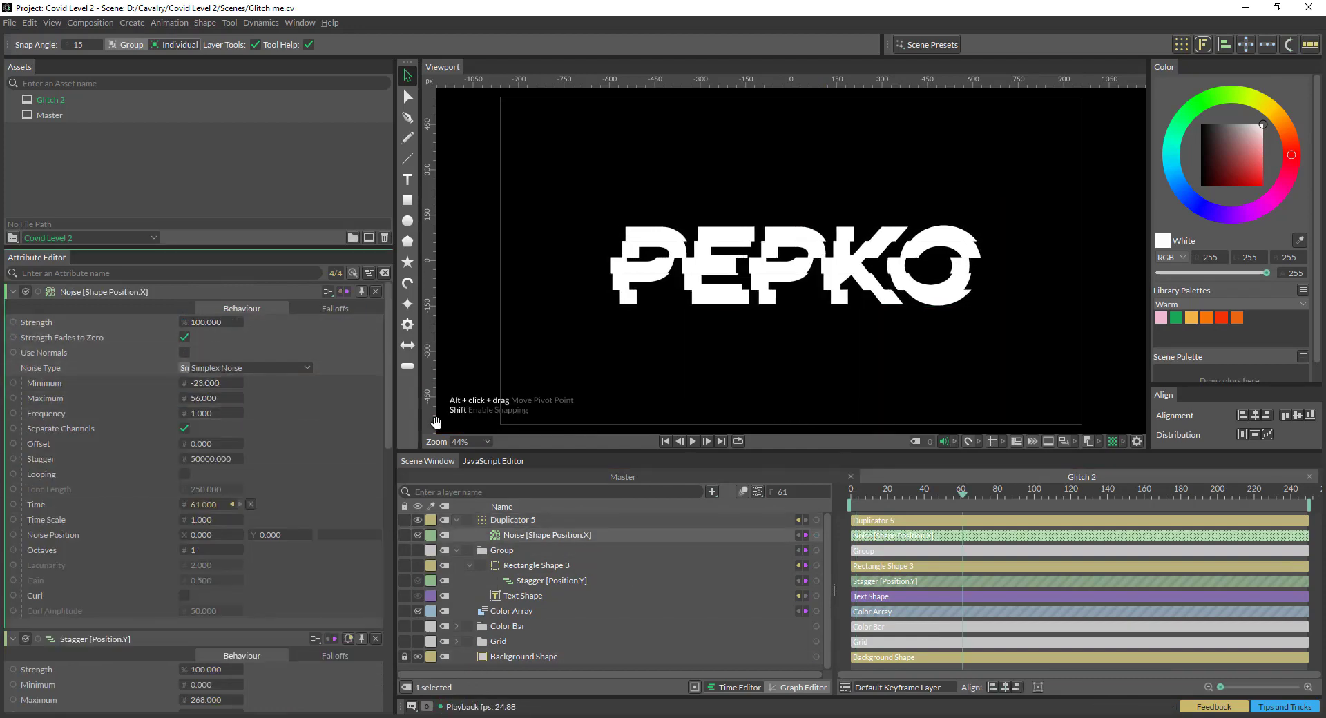
pyautogui.press('space')
# Set the Noise behaviour's time scale to 81, minimum to -154 and maximum to 329, and return to frame 0
pyautogui.press('space')
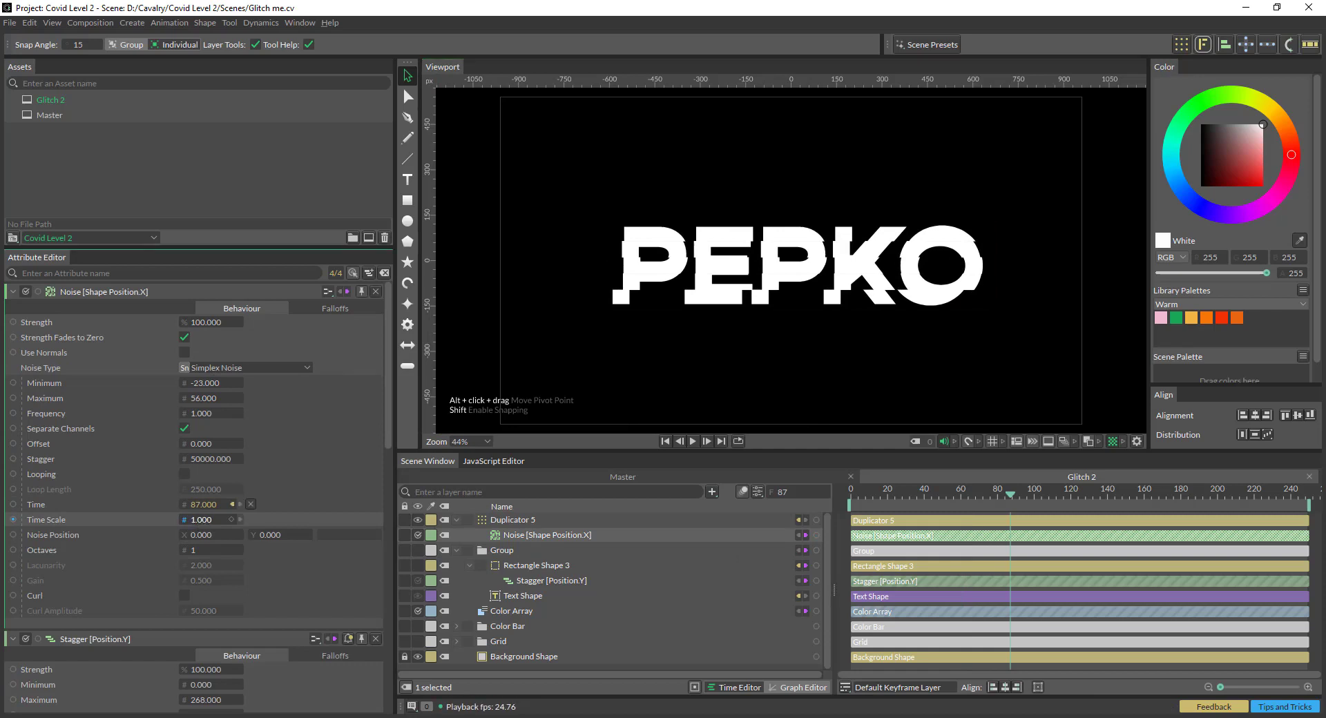
pyautogui.moveTo(185, 519); pyautogui.dragTo(256, 483)
pyautogui.press('space')
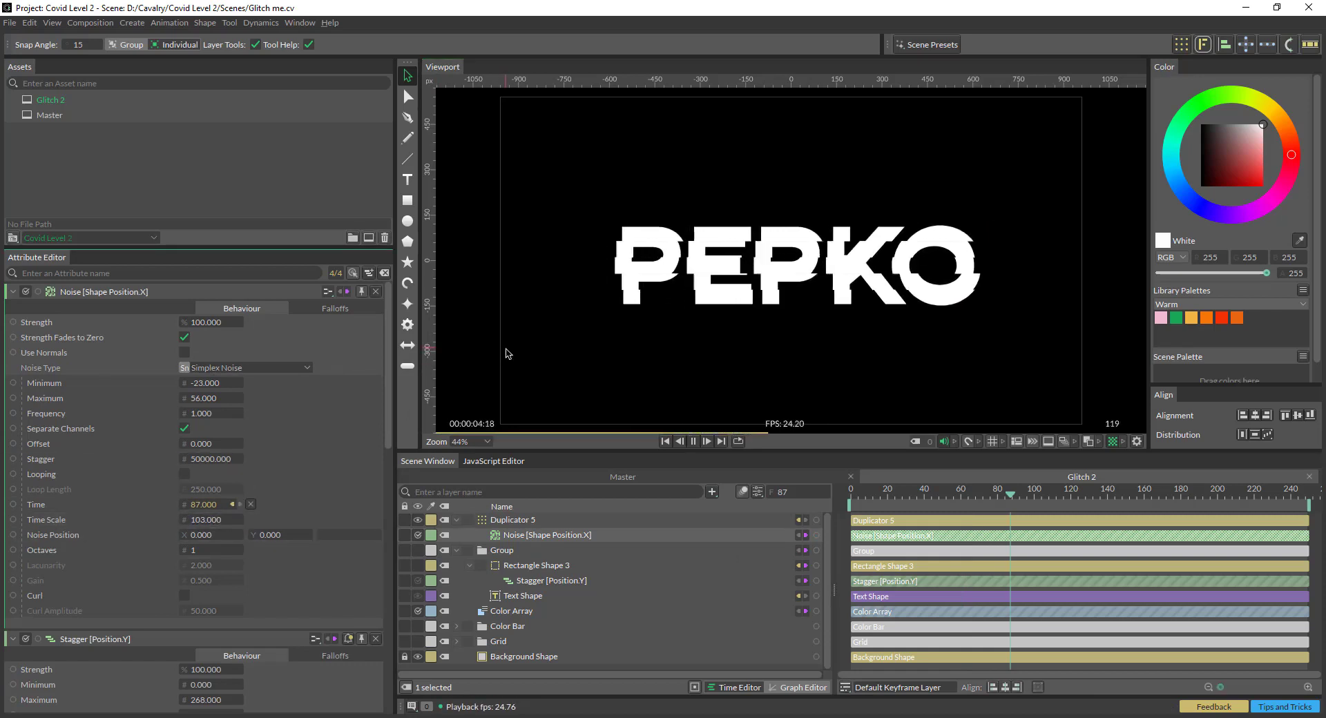
pyautogui.press('space')
pyautogui.moveTo(210, 524); pyautogui.dragTo(194, 525)
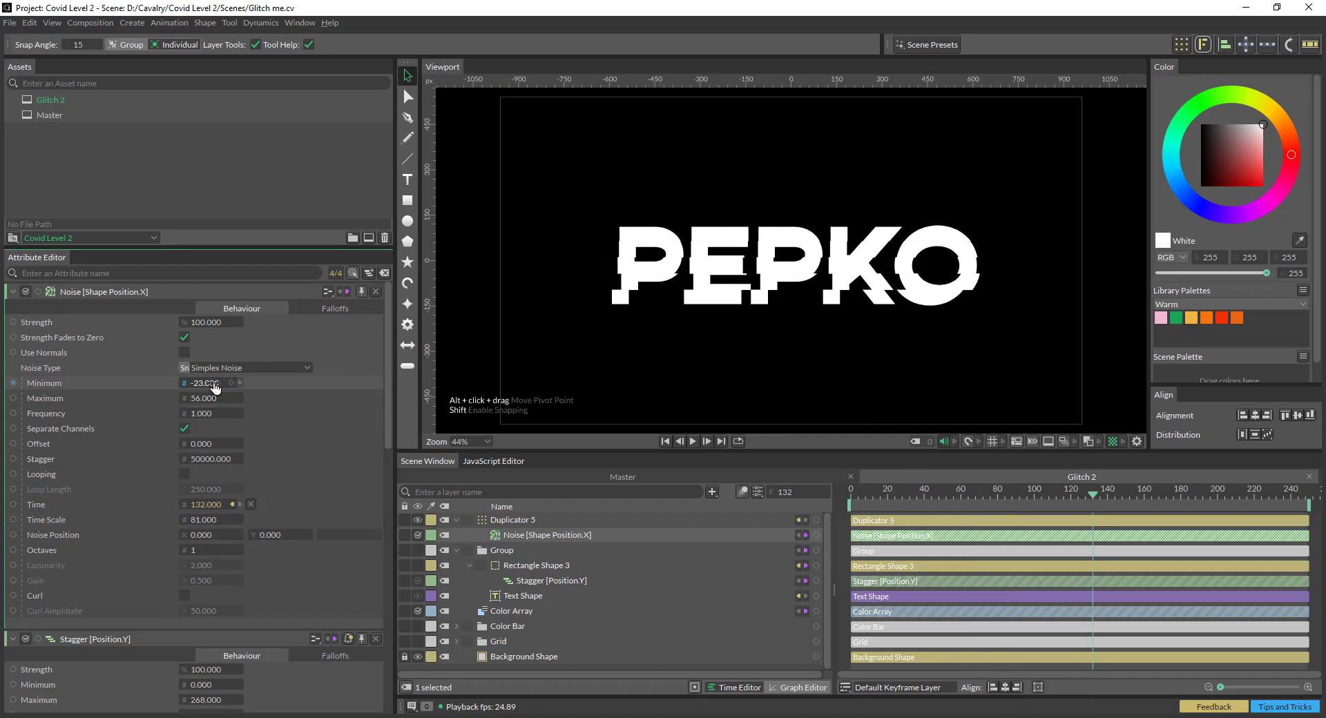
pyautogui.moveTo(216, 383); pyautogui.dragTo(389, 399)
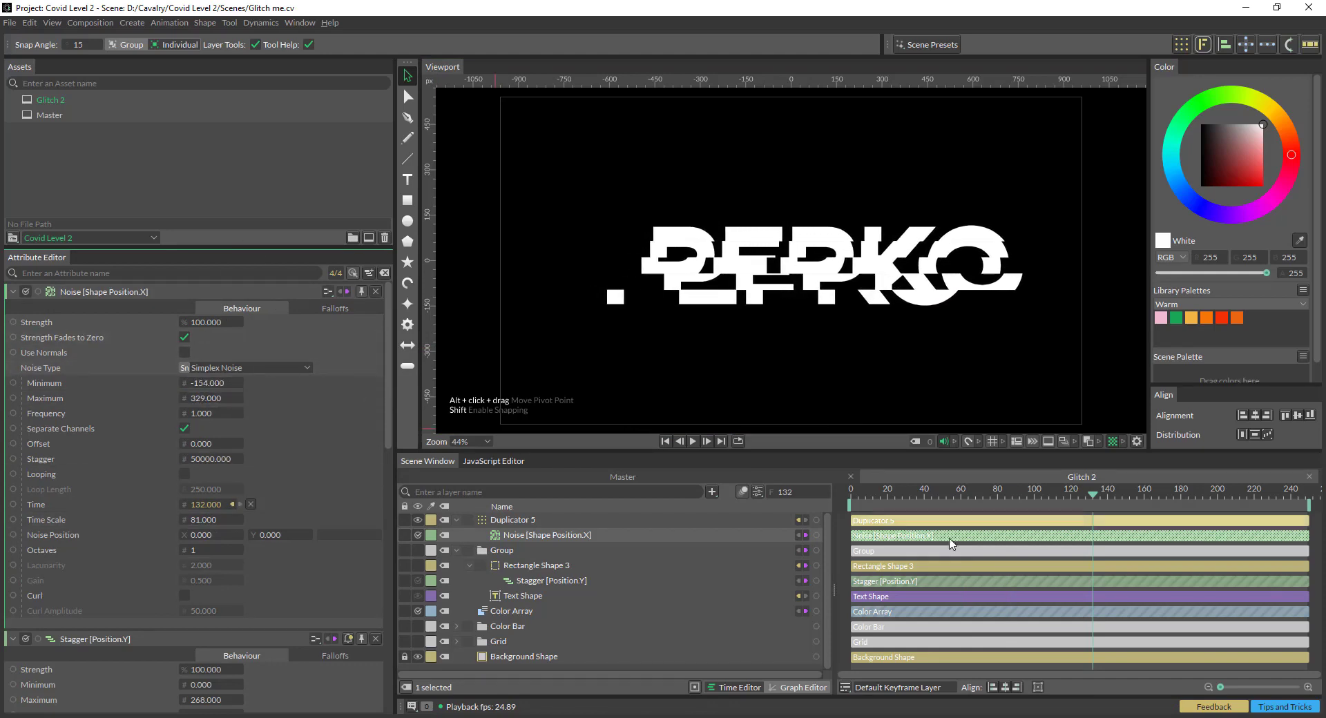
pyautogui.moveTo(978, 499); pyautogui.dragTo(778, 491)
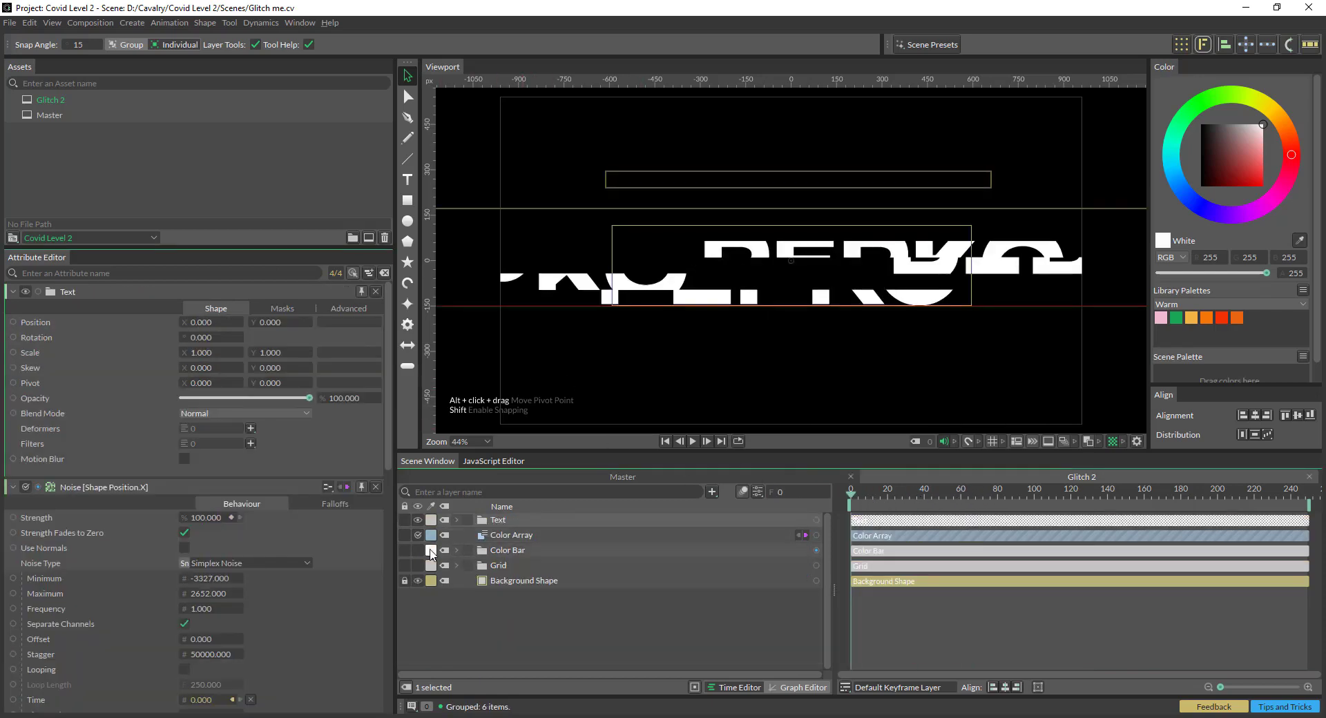
# Make the Color Bar and Grid groups visible in the composition, with the playhead at frame 0
pyautogui.click(417, 550)
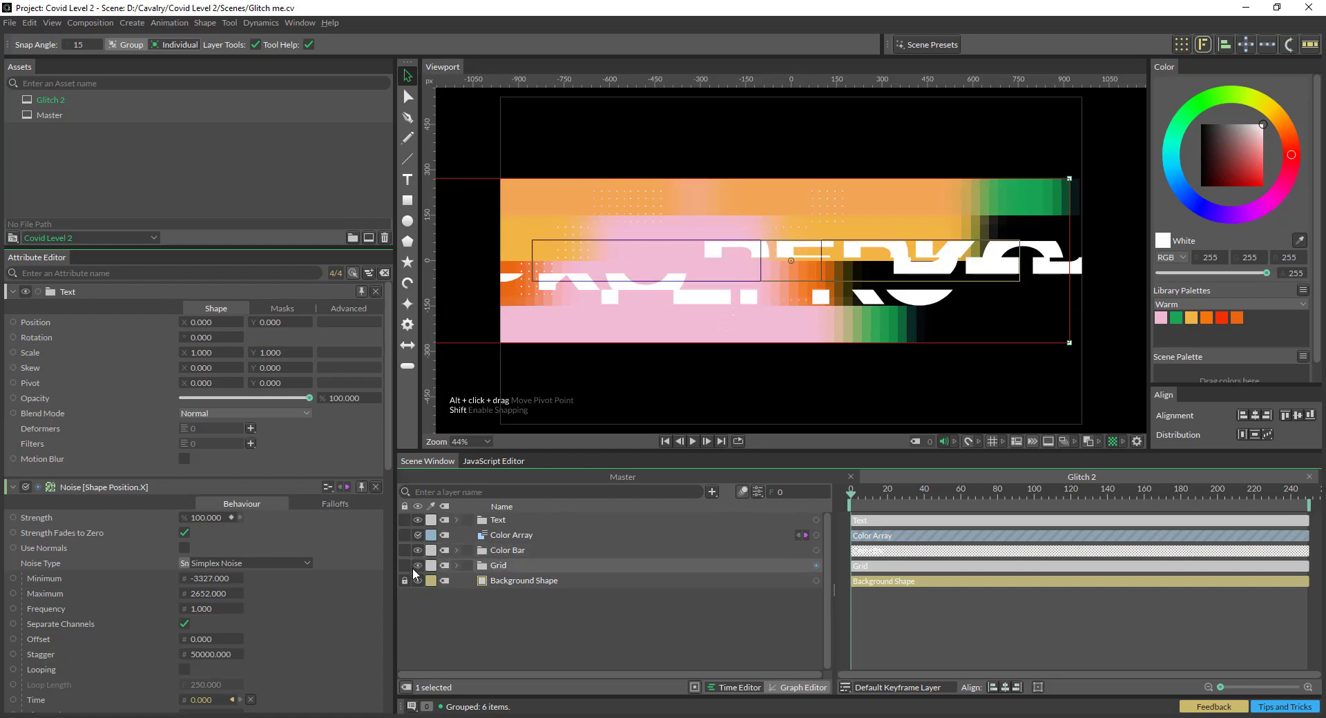
pyautogui.click(416, 566)
pyautogui.moveTo(860, 497); pyautogui.dragTo(821, 502)
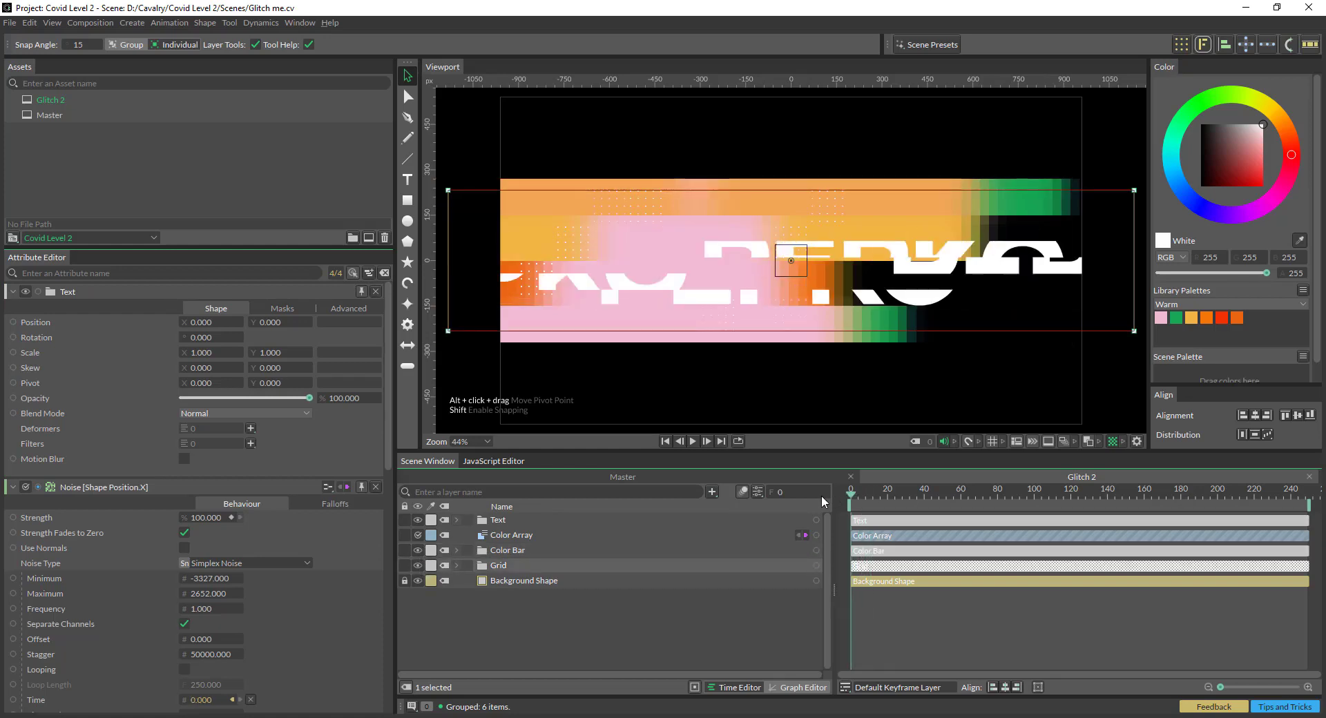
# Keyframe the Strength of the Random behaviour on the Color Bar group's Duplicator at 0% on frame 0
pyautogui.click(456, 551)
pyautogui.click(469, 580)
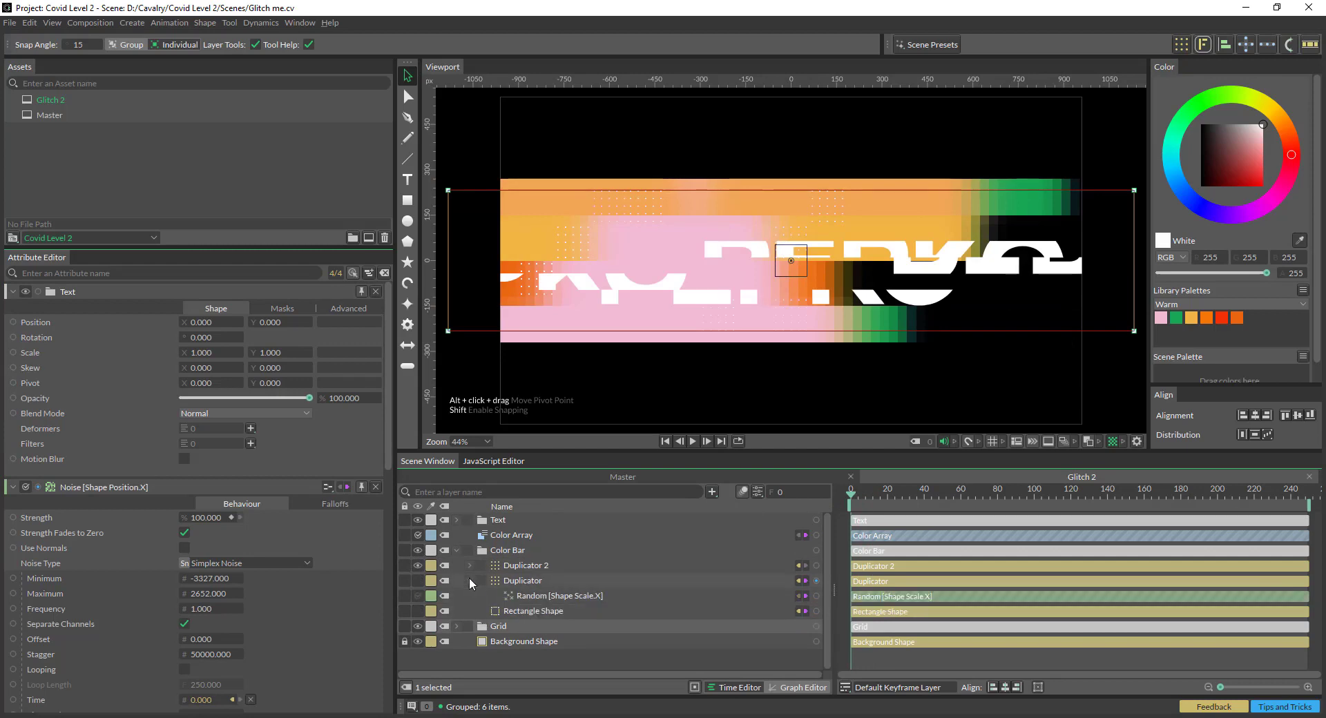
pyautogui.click(529, 595)
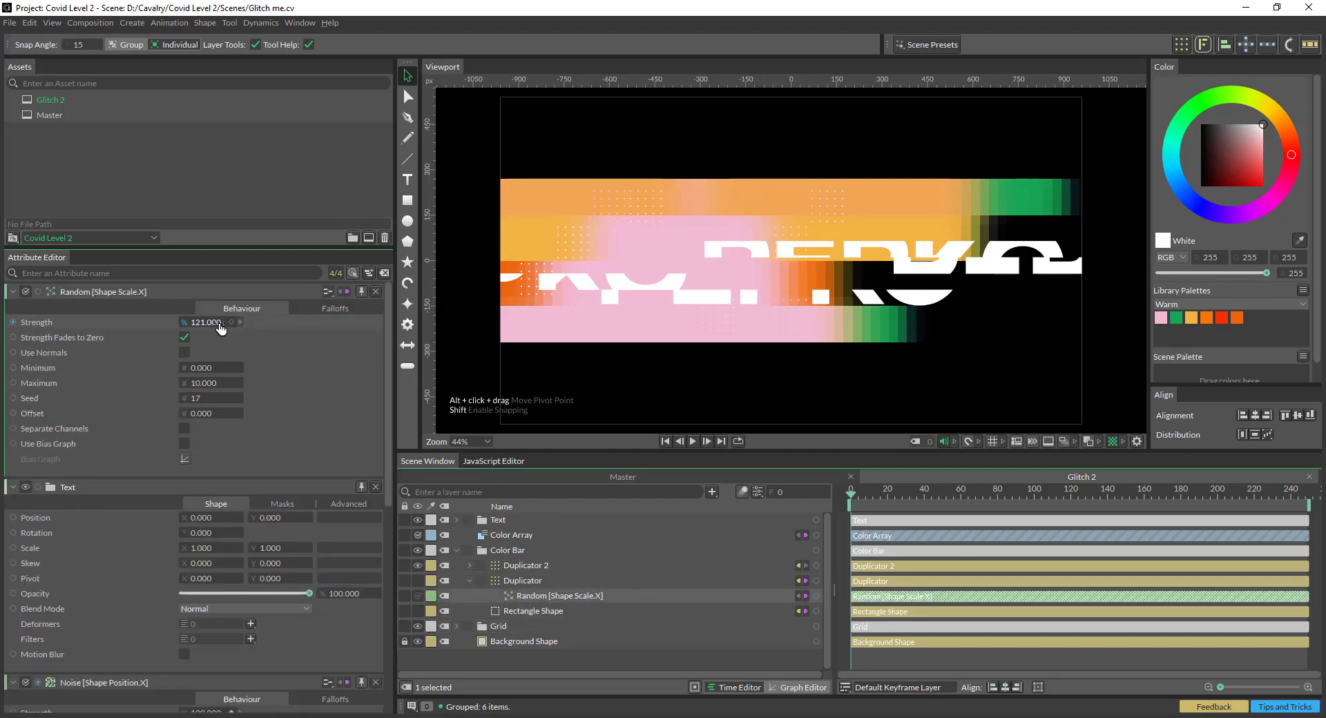
pyautogui.moveTo(222, 325); pyautogui.dragTo(124, 323)
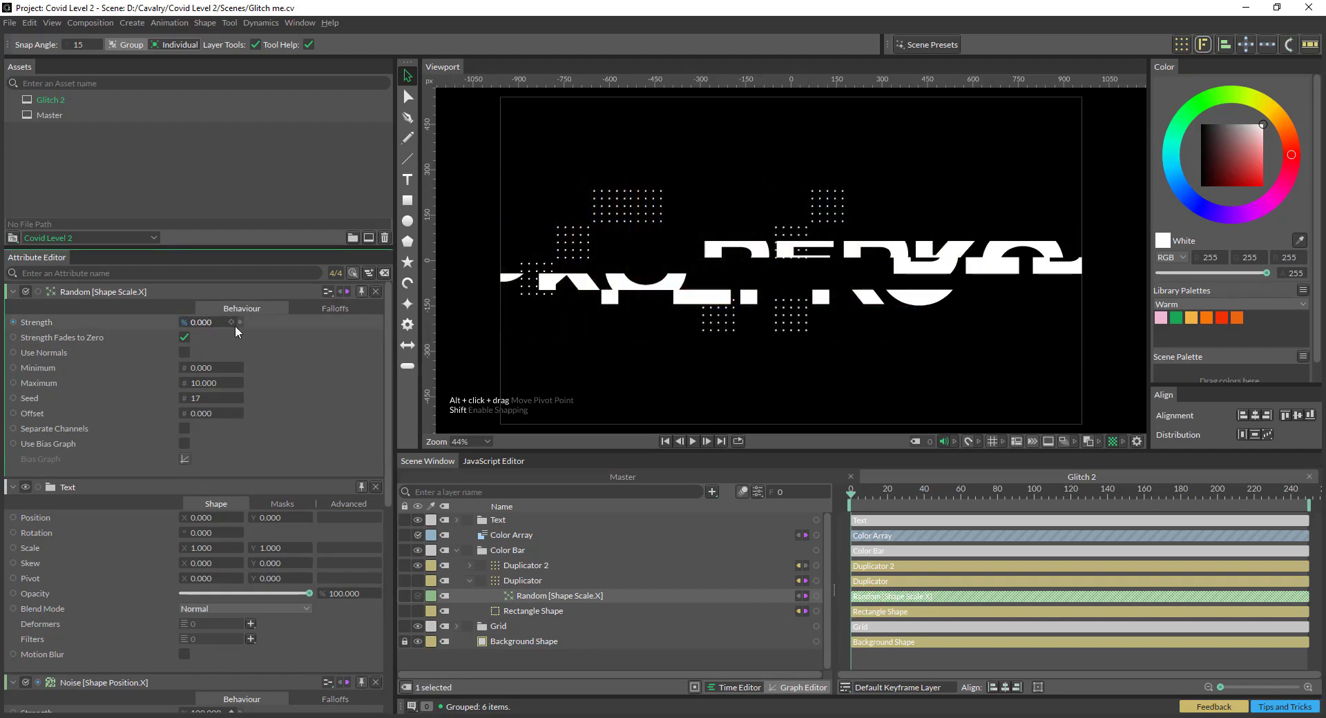
pyautogui.click(232, 322)
# Keyframe the Random behaviour's Strength at 184% on frame 18
pyautogui.click(864, 494)
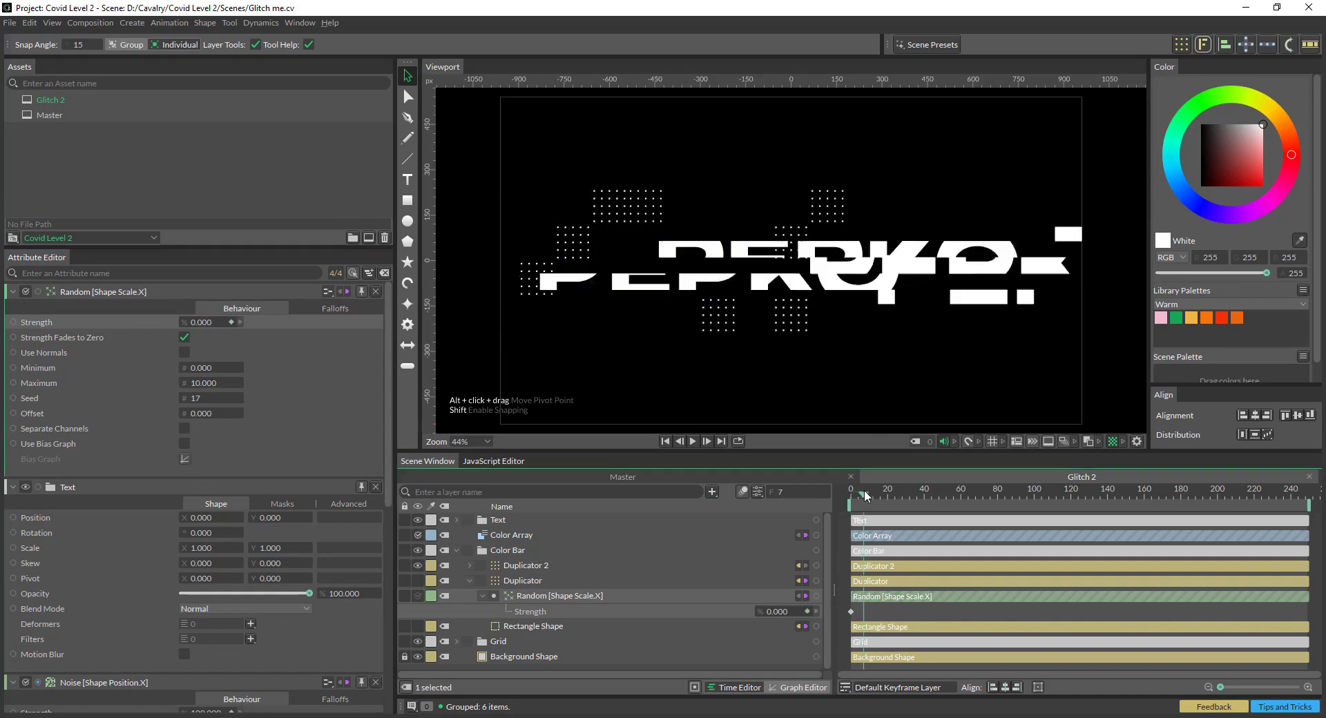
pyautogui.moveTo(864, 494); pyautogui.dragTo(883, 497)
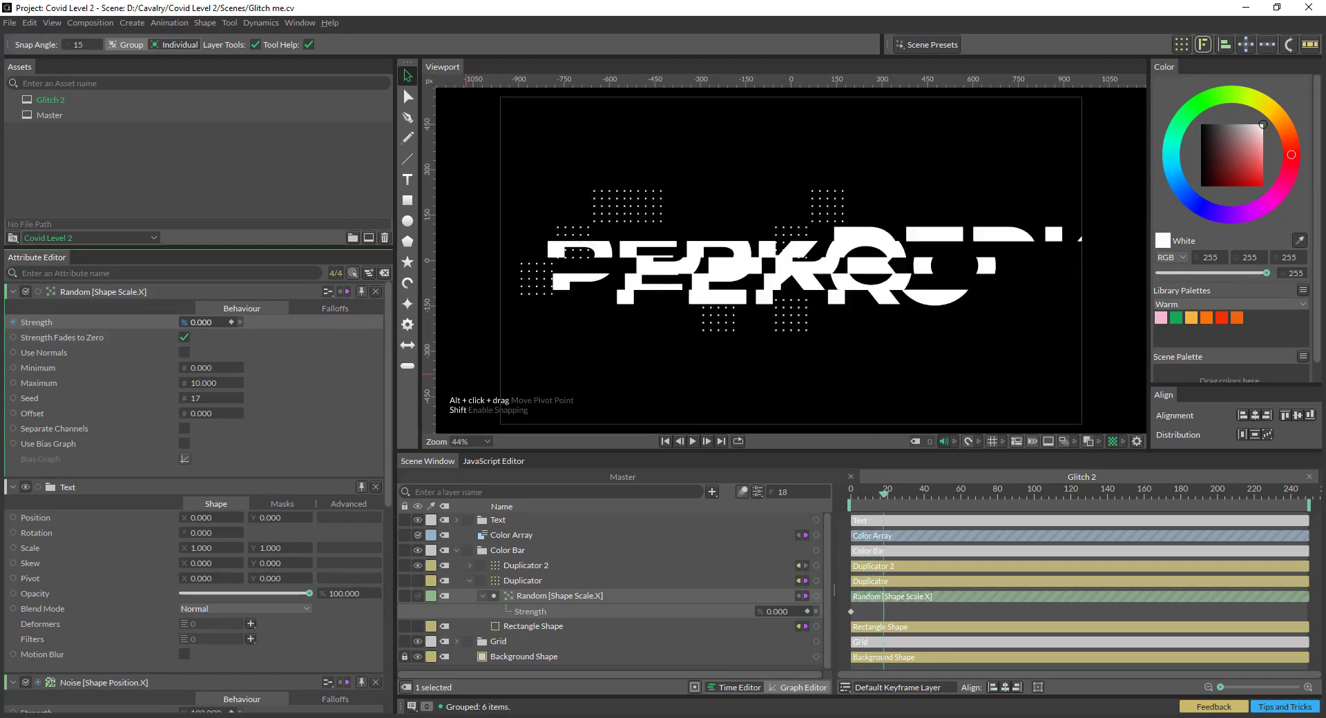
pyautogui.moveTo(206, 322); pyautogui.dragTo(400, 322)
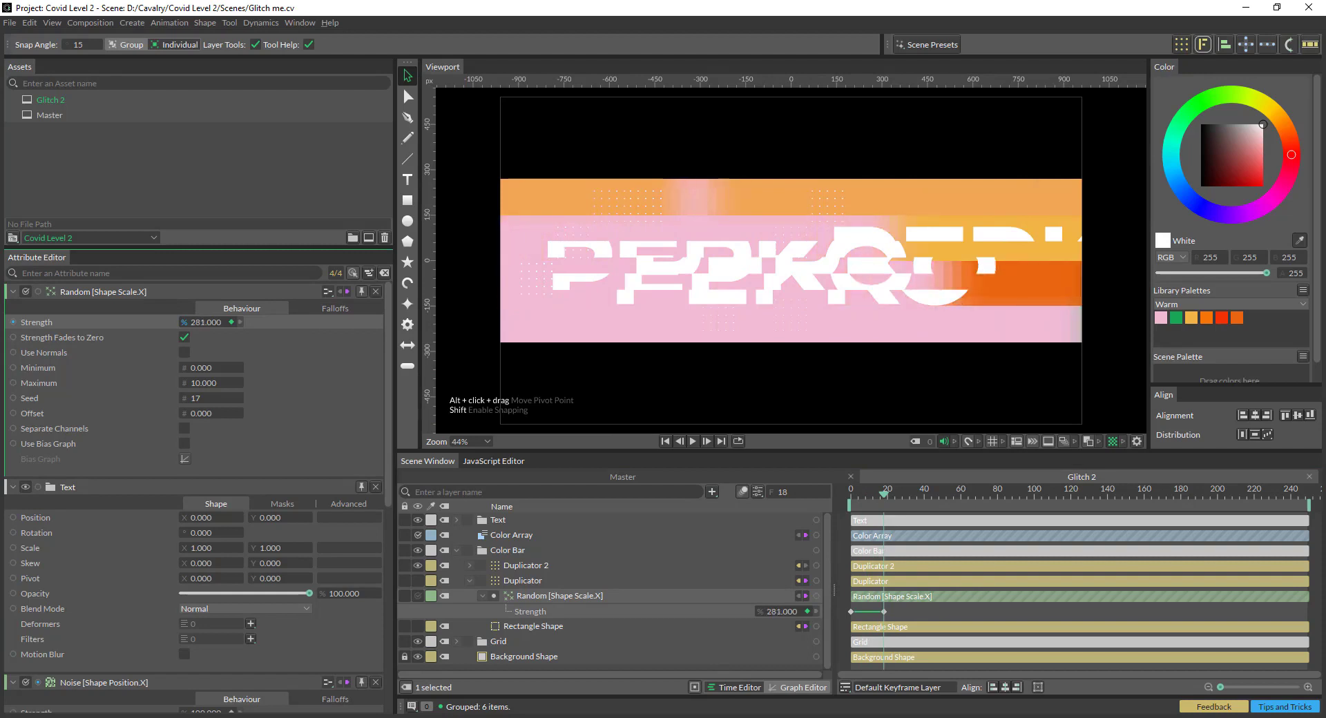
pyautogui.moveTo(269, 322); pyautogui.dragTo(246, 322)
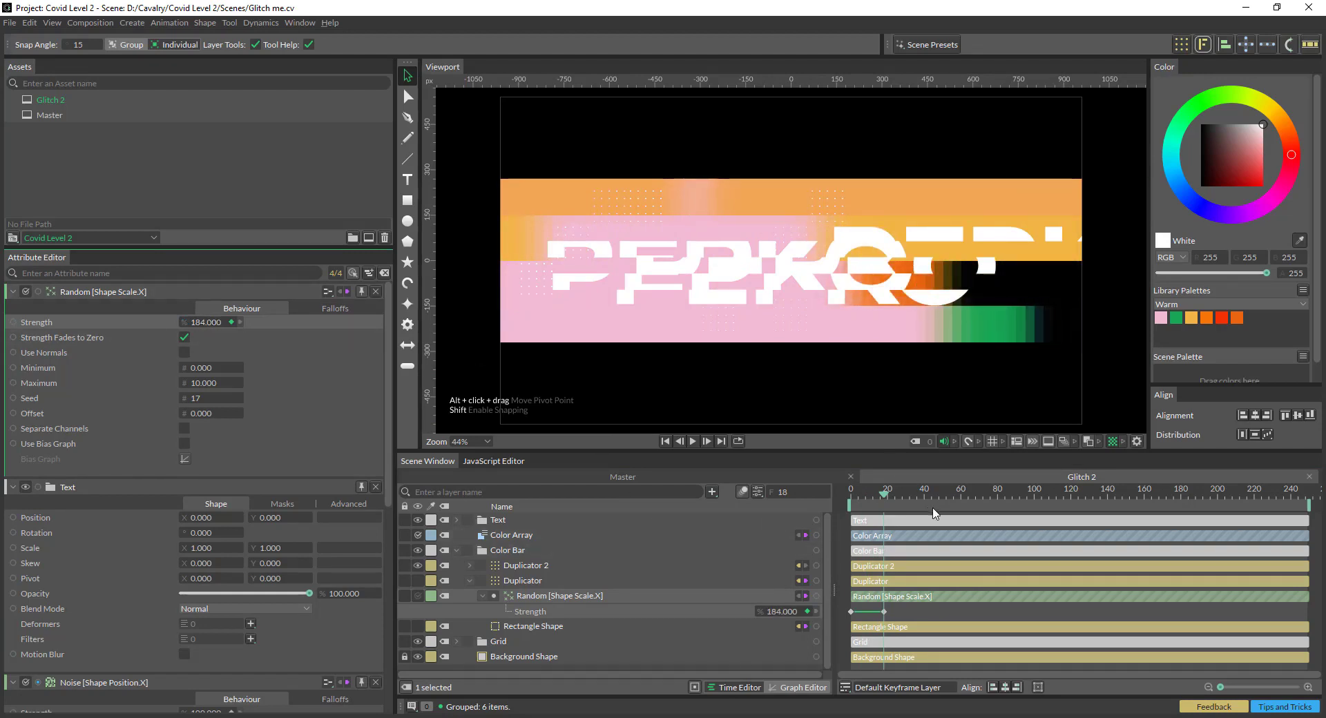
# Keyframe the Random behaviour's Strength at 75% on frame 34 and at 85% on frame 39
pyautogui.moveTo(891, 497); pyautogui.dragTo(913, 495)
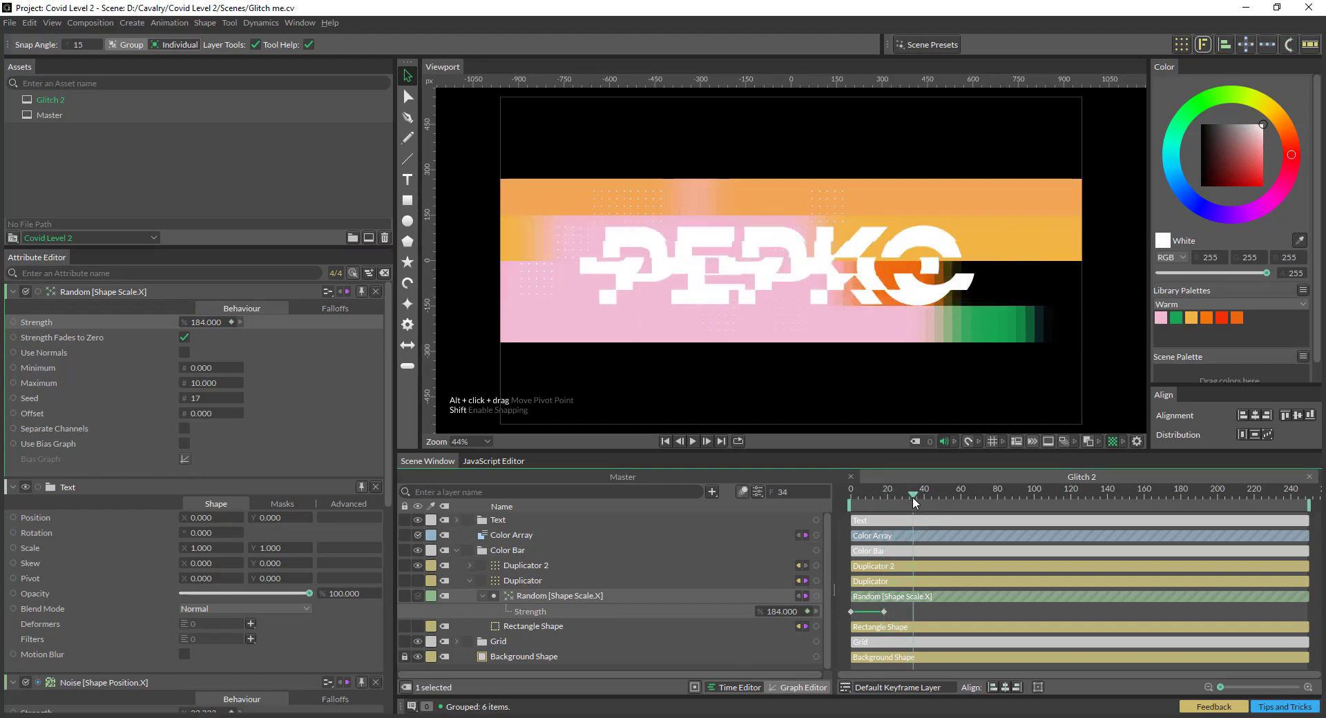
pyautogui.doubleClick(204, 321)
pyautogui.write('75')
pyautogui.press('Return')
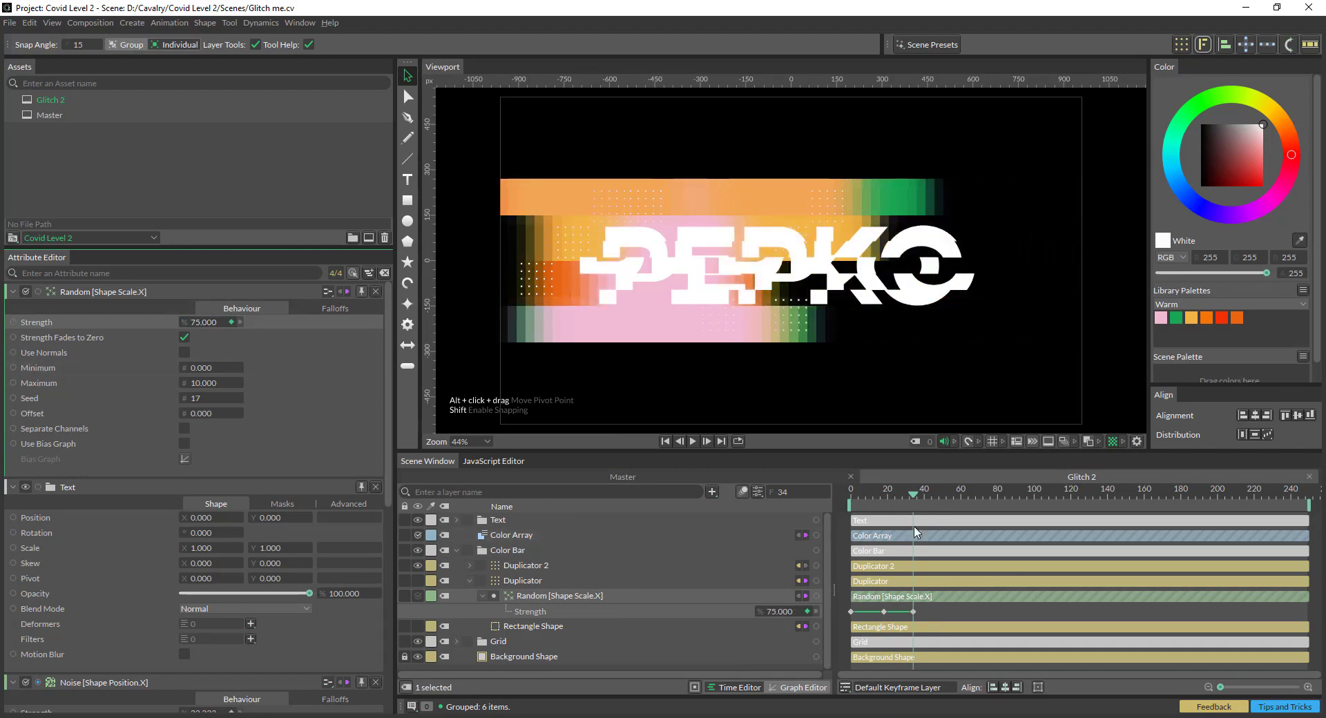
pyautogui.moveTo(912, 499); pyautogui.dragTo(927, 495)
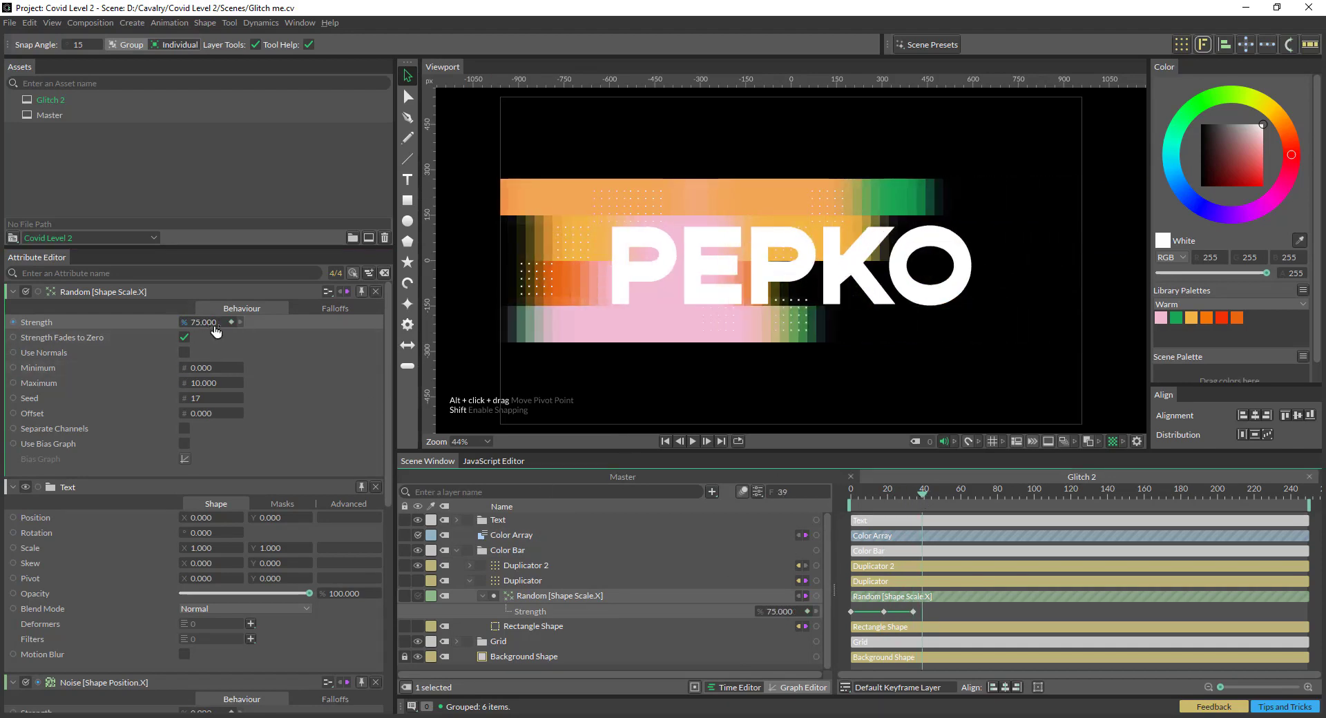
pyautogui.moveTo(209, 322); pyautogui.dragTo(241, 322)
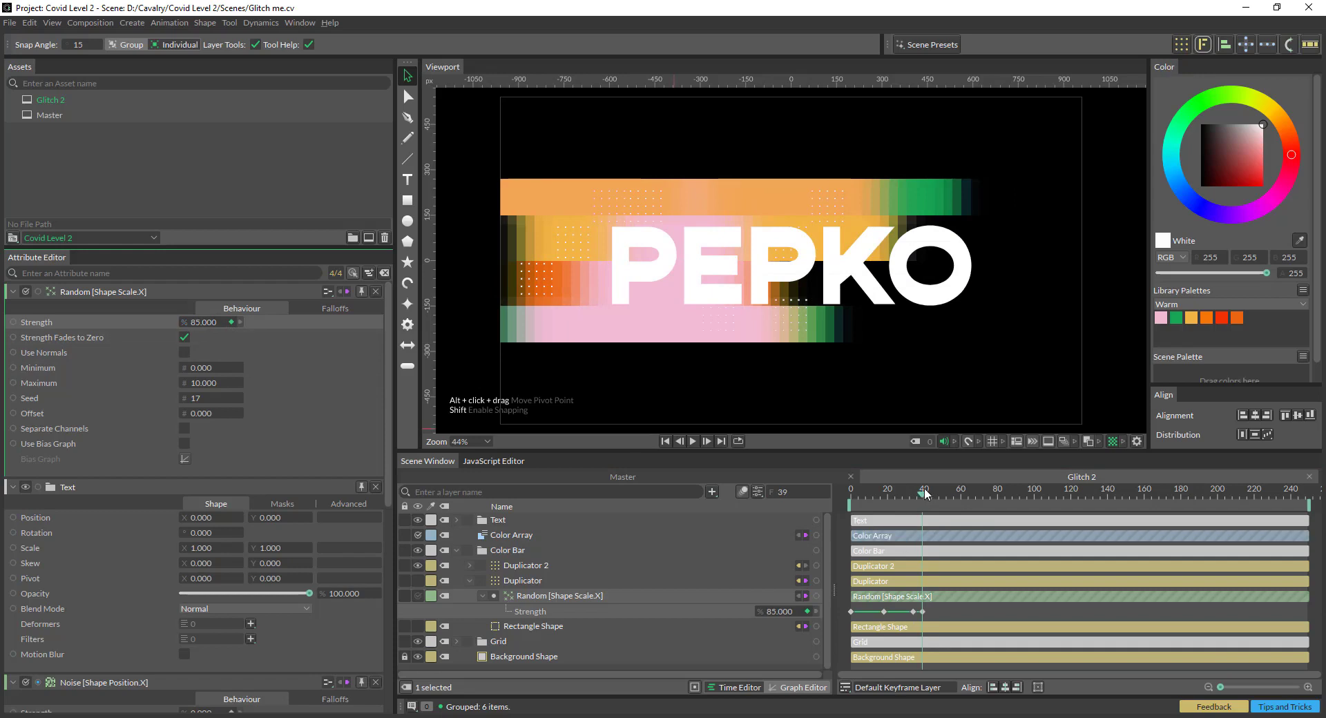
# Open the Random behaviour's Strength for editing at frame 56
pyautogui.moveTo(925, 490)
pyautogui.mouseDown()
pyautogui.moveTo(852, 492)
pyautogui.moveTo(936, 508)
pyautogui.mouseUp()
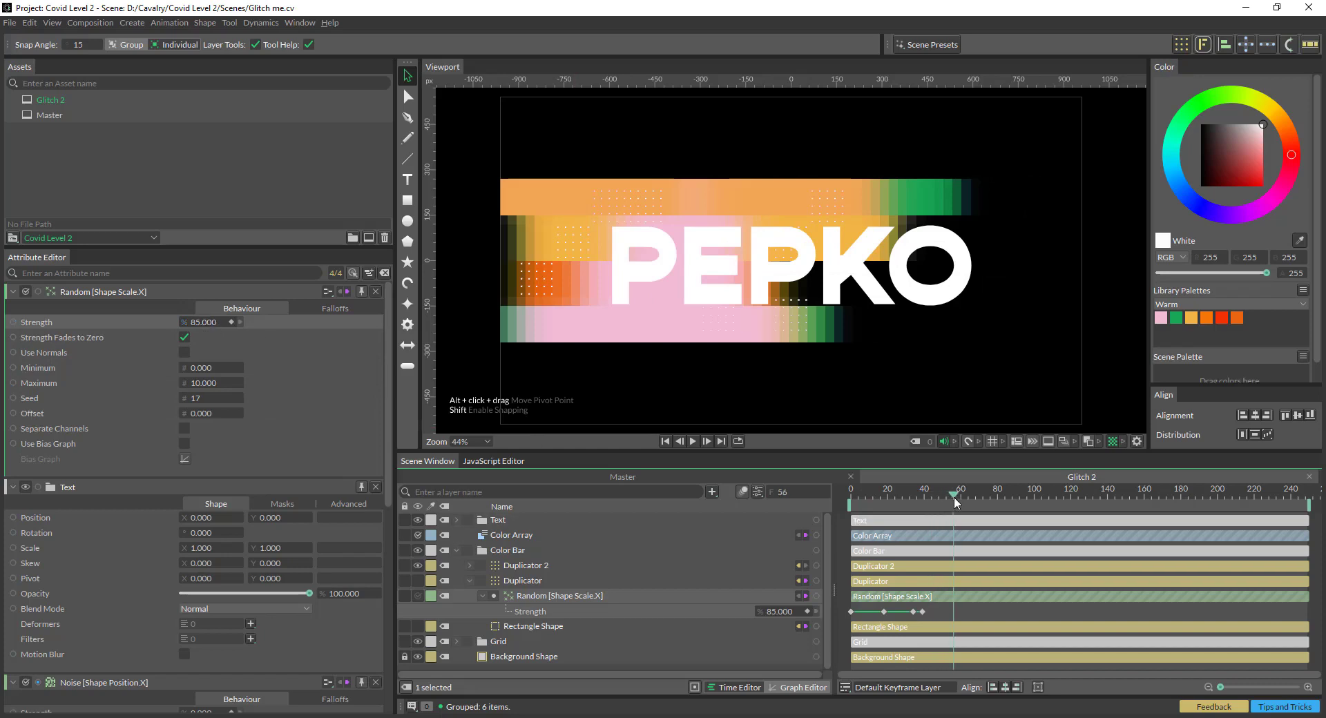
pyautogui.doubleClick(210, 324)
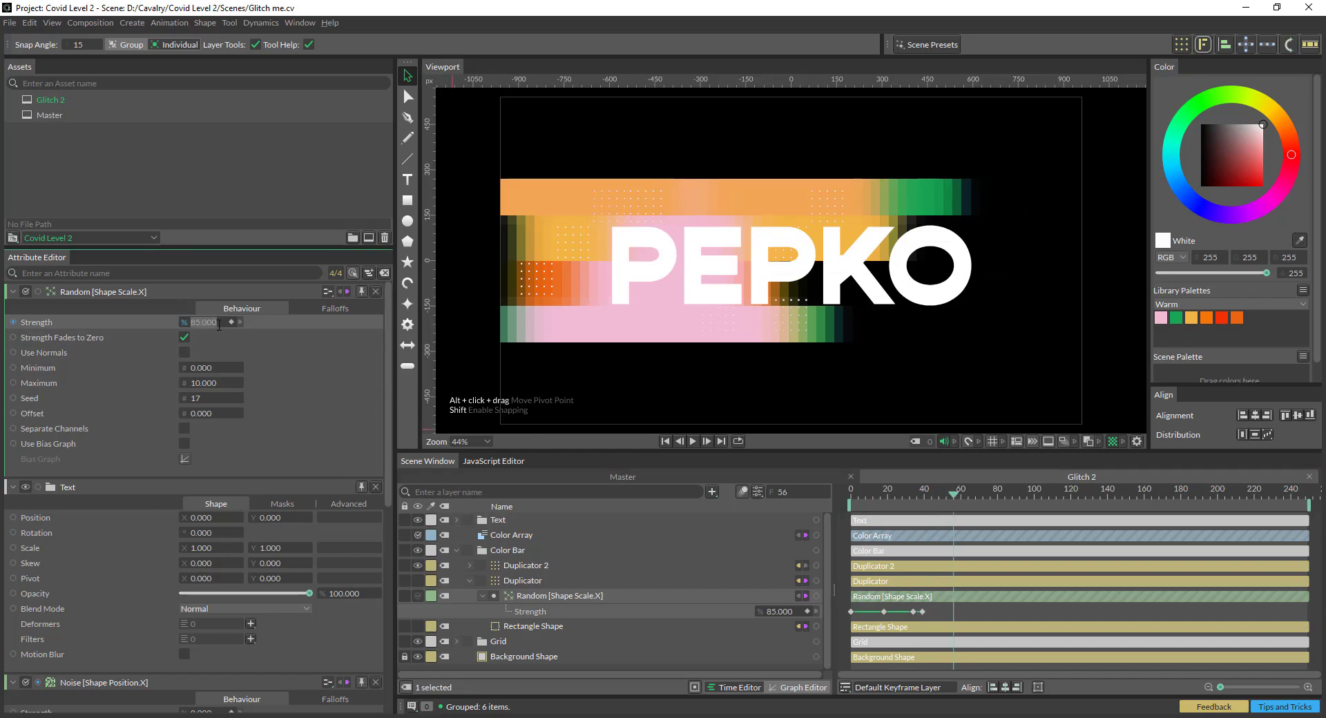
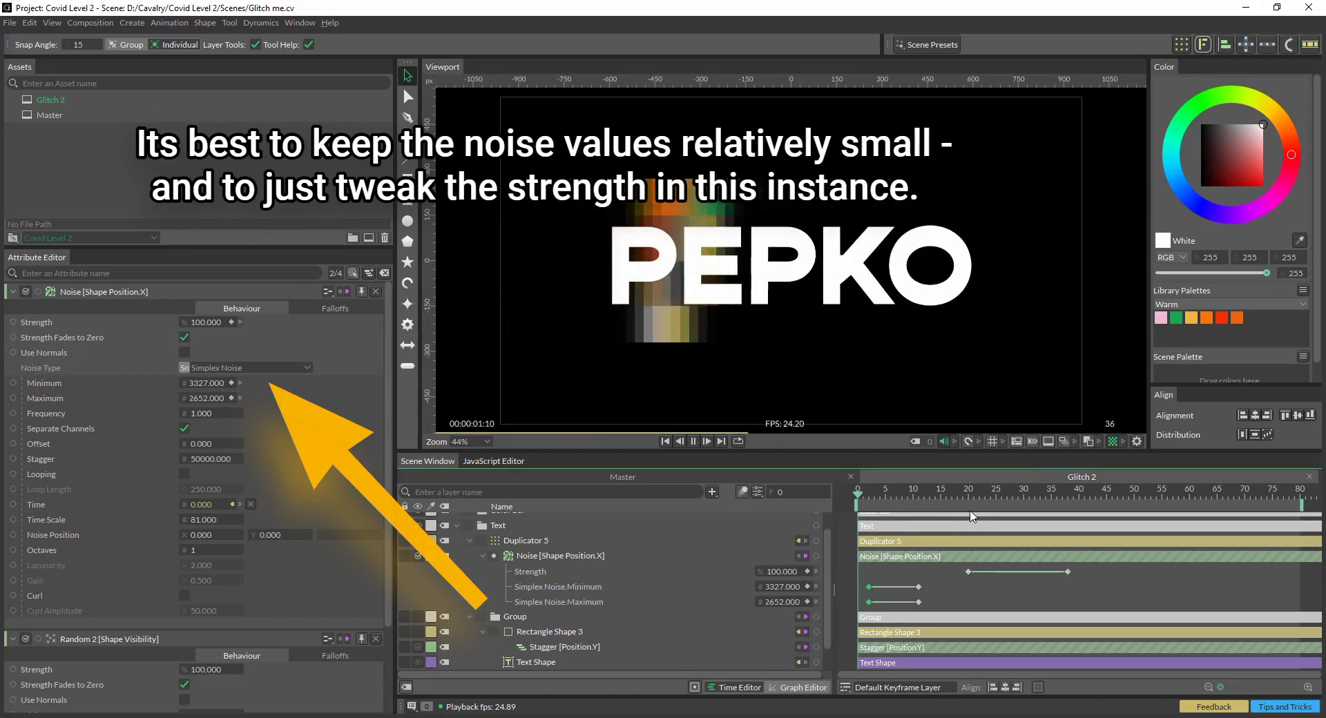
# Stop playback and inspect the Color Bar group's Duplicator 2 at frame 9
pyautogui.press('space')
pyautogui.scroll(2, 446, 540)
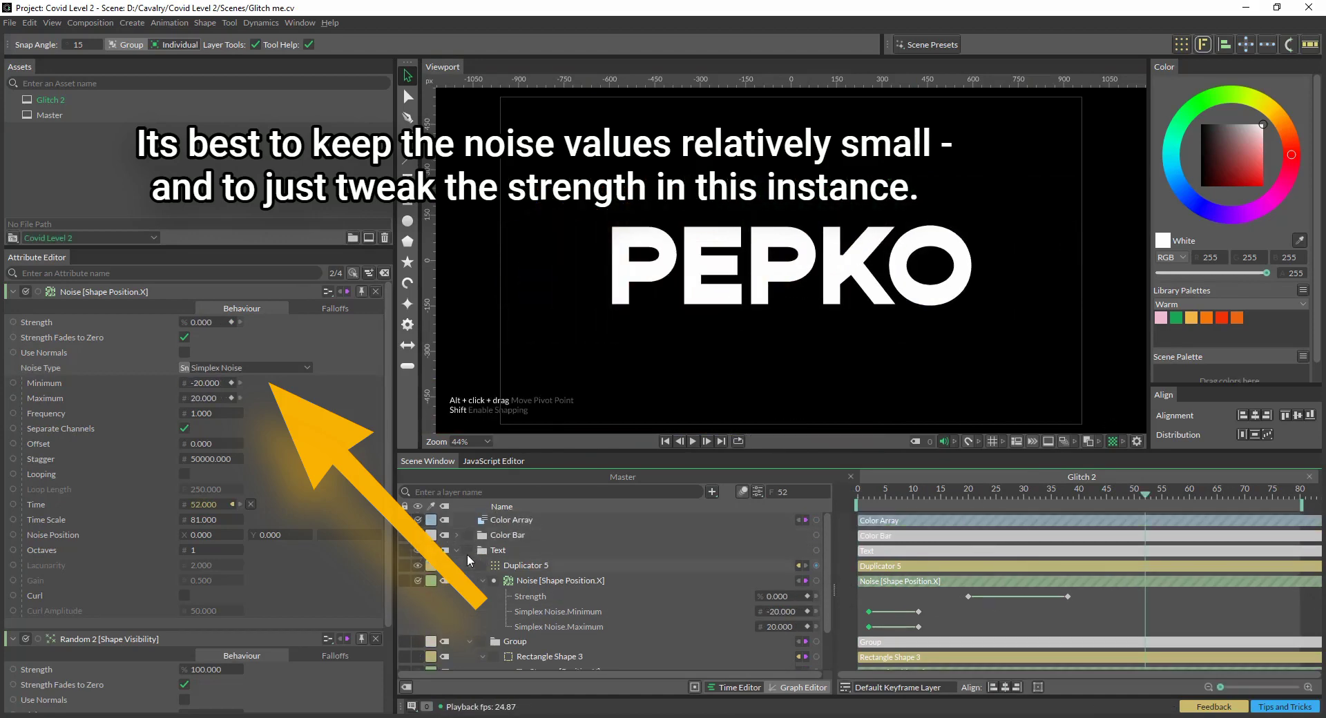
pyautogui.click(457, 550)
pyautogui.click(456, 536)
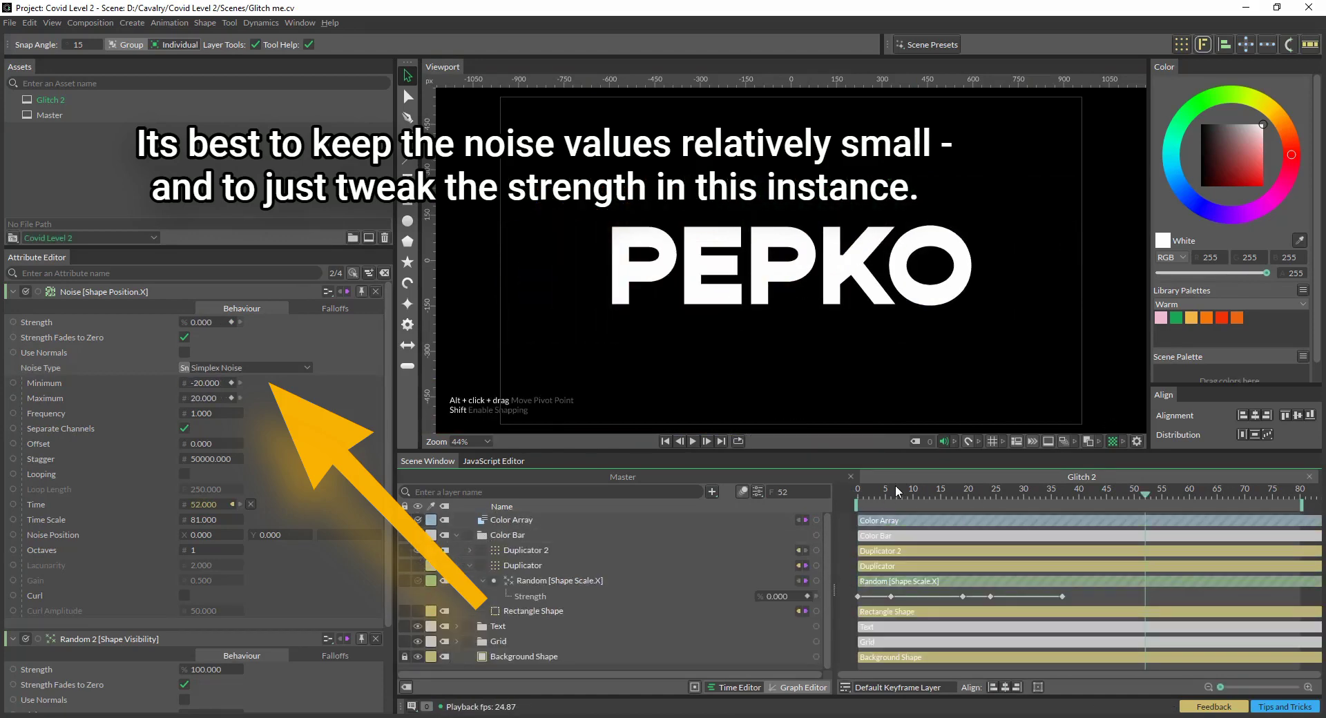
pyautogui.moveTo(897, 491); pyautogui.dragTo(910, 499)
pyautogui.click(474, 535)
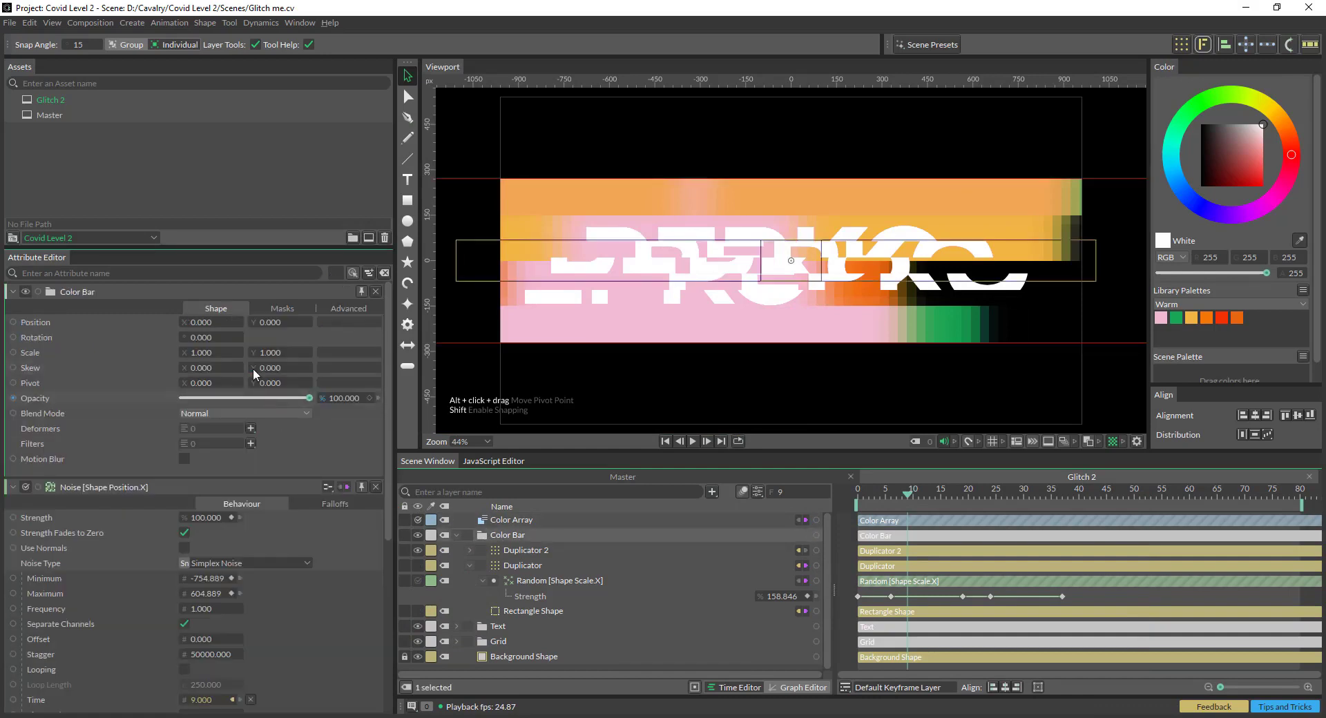
pyautogui.click(526, 553)
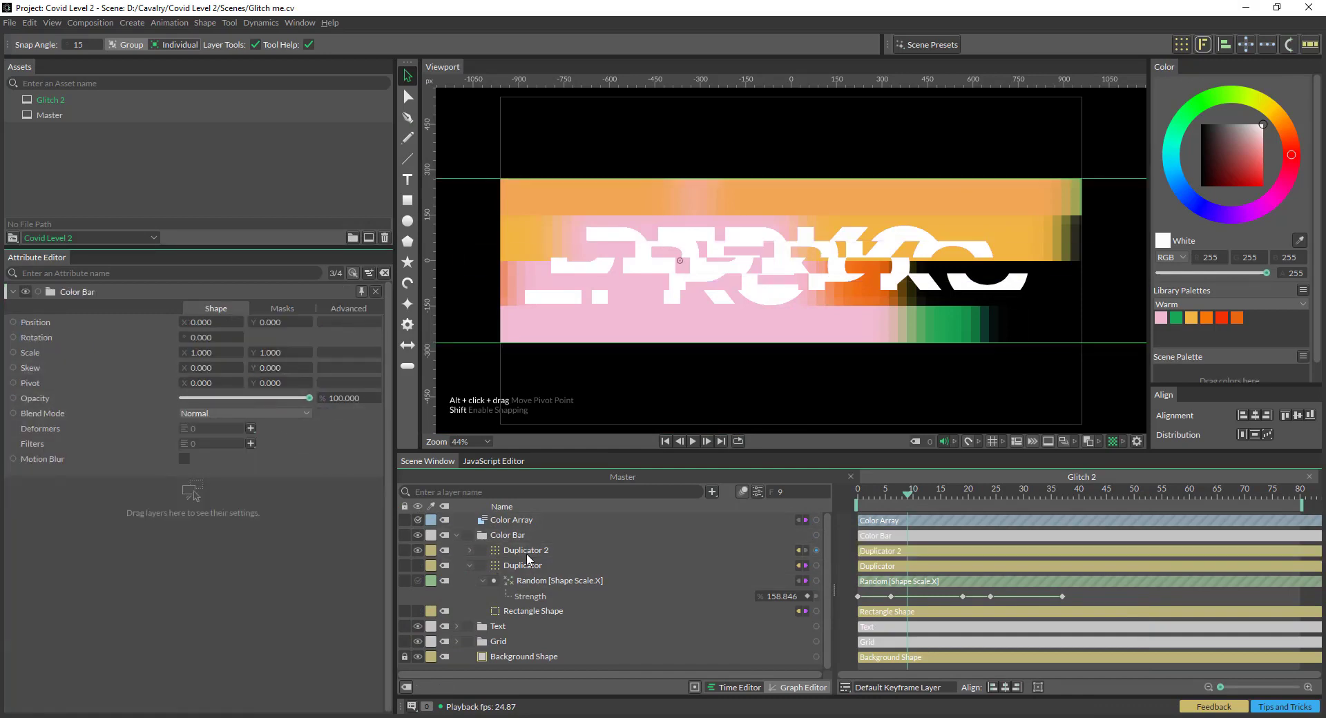
# Try Overlay and neighbouring blend modes on Duplicator 2, going back to Lighten
pyautogui.click(240, 414)
pyautogui.click(239, 402)
pyautogui.press('Up')
pyautogui.press('Up')
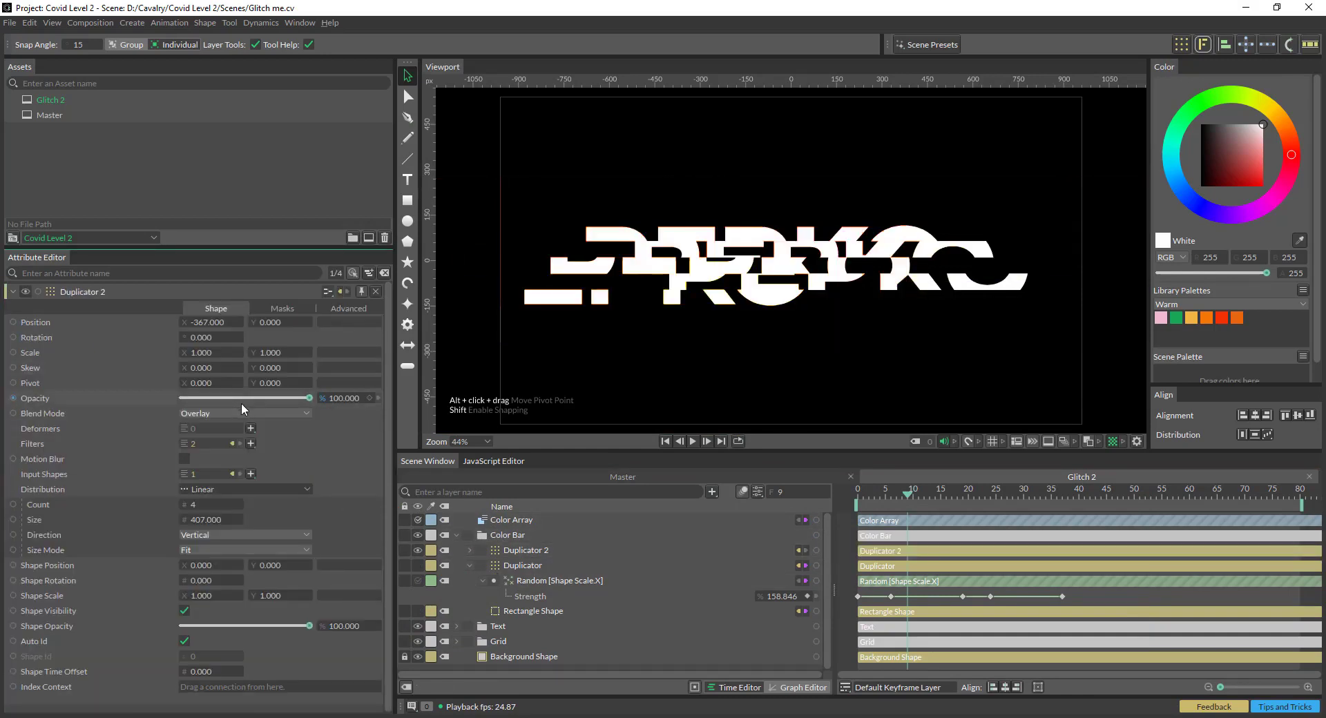
pyautogui.press('Up')
pyautogui.press('Up')
pyautogui.press('Down')
pyautogui.press('Up')
pyautogui.press('Down')
pyautogui.press('Down')
pyautogui.press('Down')
pyautogui.press('Down')
pyautogui.press('Down')
pyautogui.press('Down')
pyautogui.press('Up')
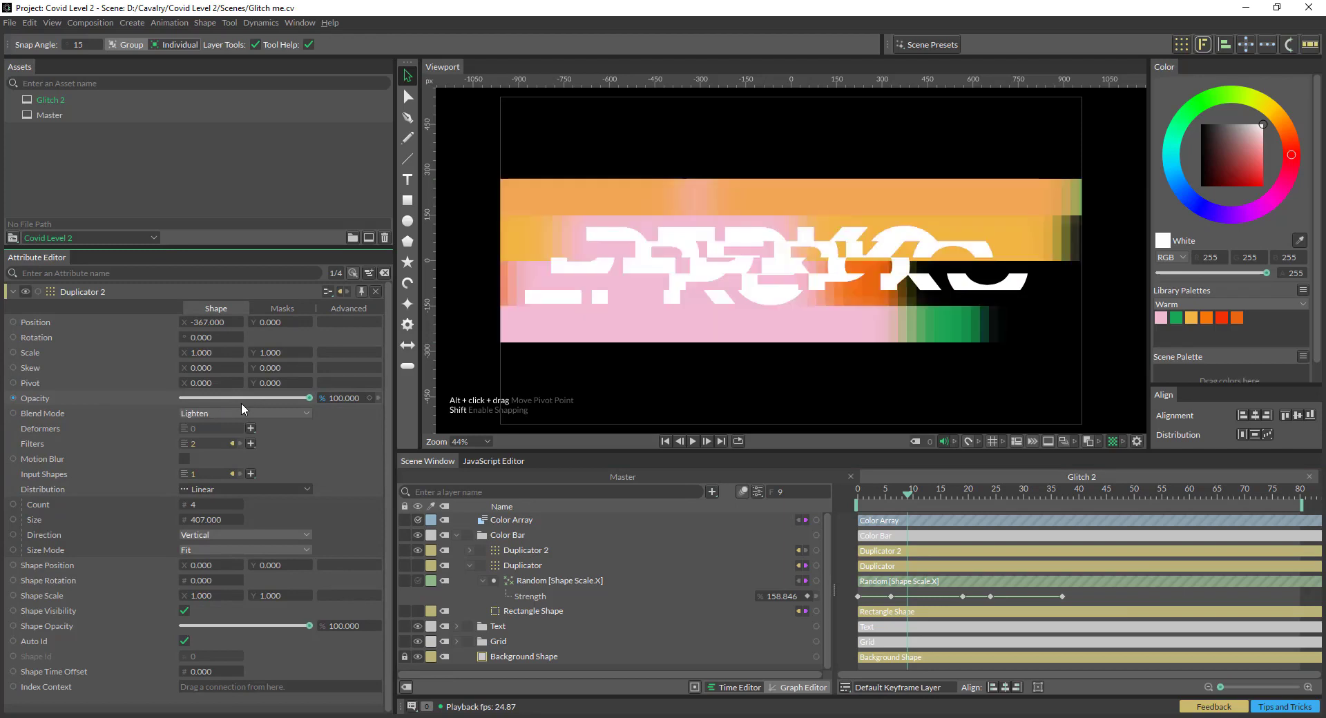
# Preview further blend modes on Duplicator 2, including Color Dodge, Exclusion and Saturation, and return it to Lighten
pyautogui.press('Down')
pyautogui.press('Down')
pyautogui.press('Down')
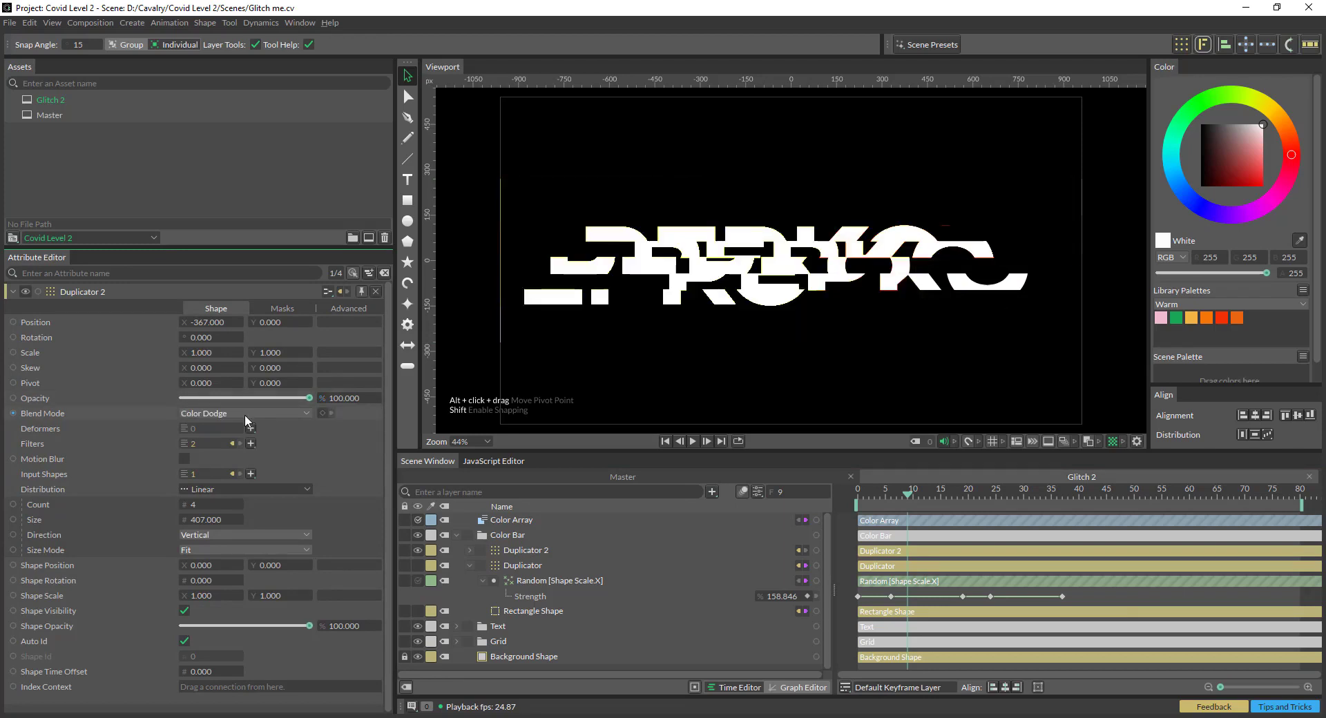
pyautogui.press('Down')
pyautogui.press('Down')
pyautogui.press('Down')
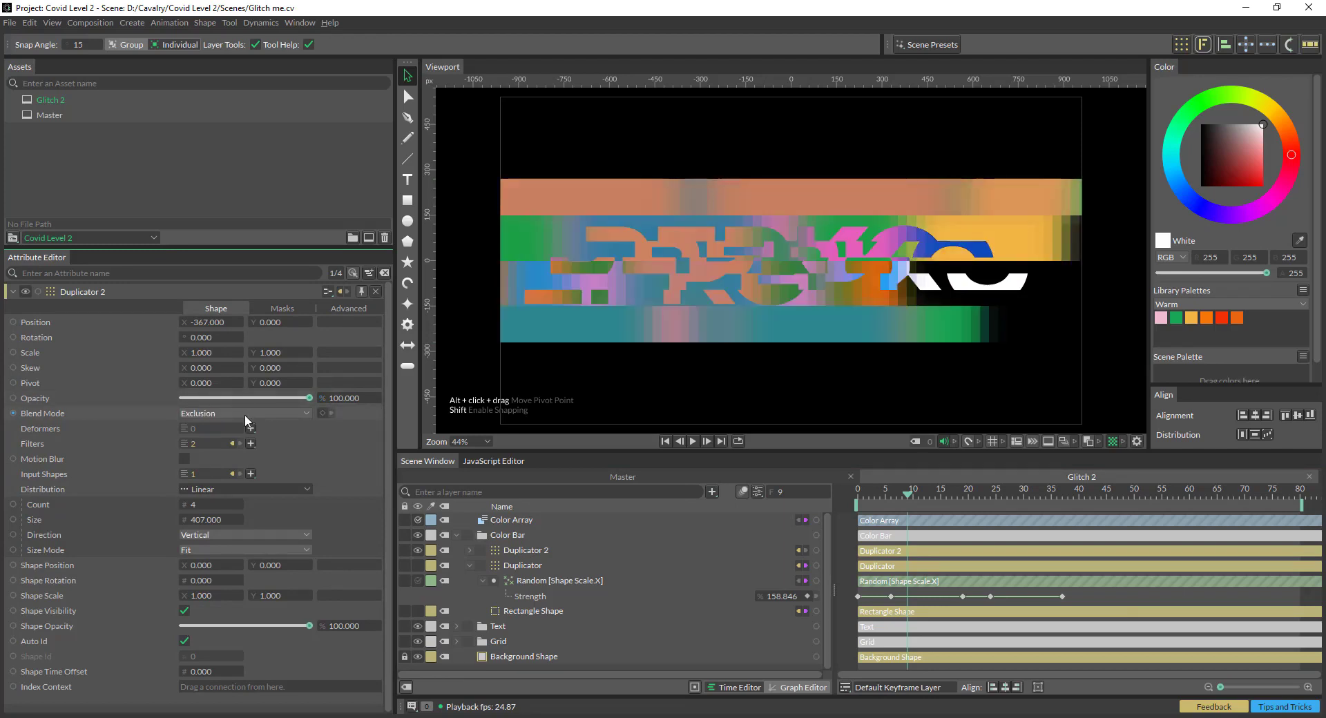
pyautogui.press('Up')
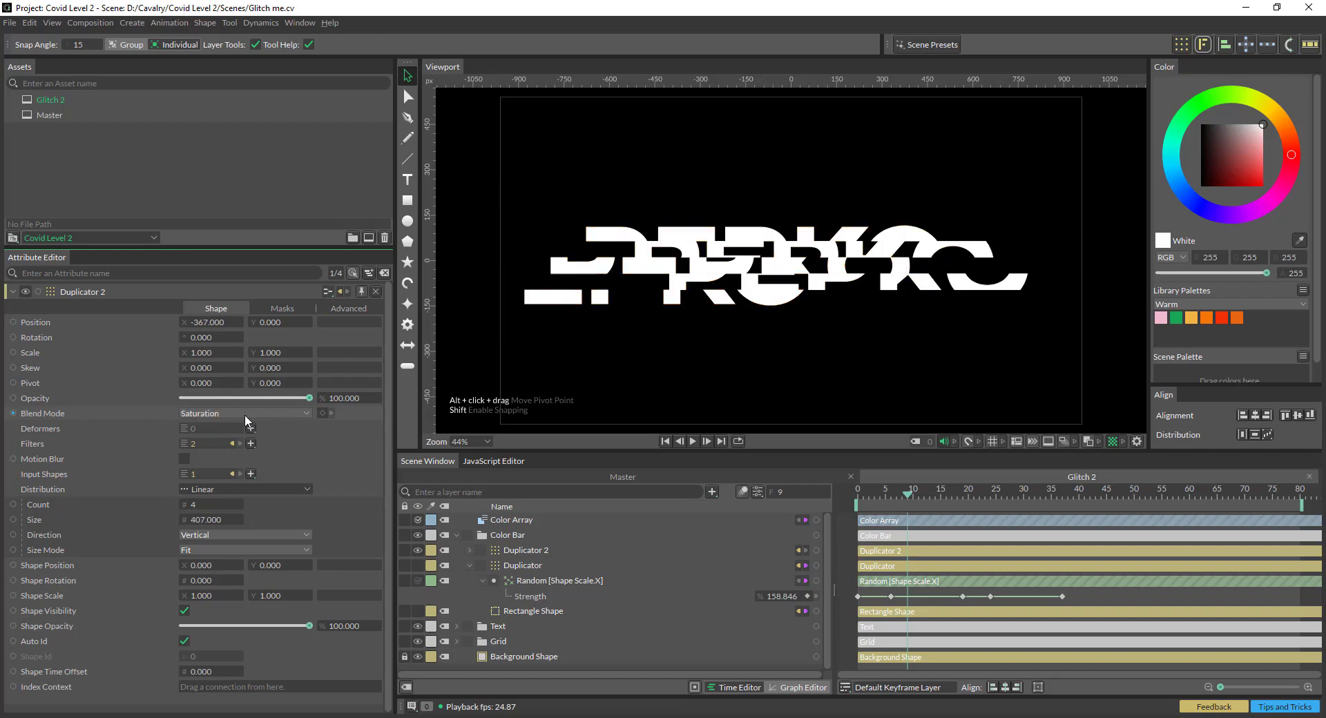
pyautogui.press('Up')
pyautogui.press('Up')
pyautogui.press('Up')
pyautogui.press('Up')
pyautogui.press('Up')
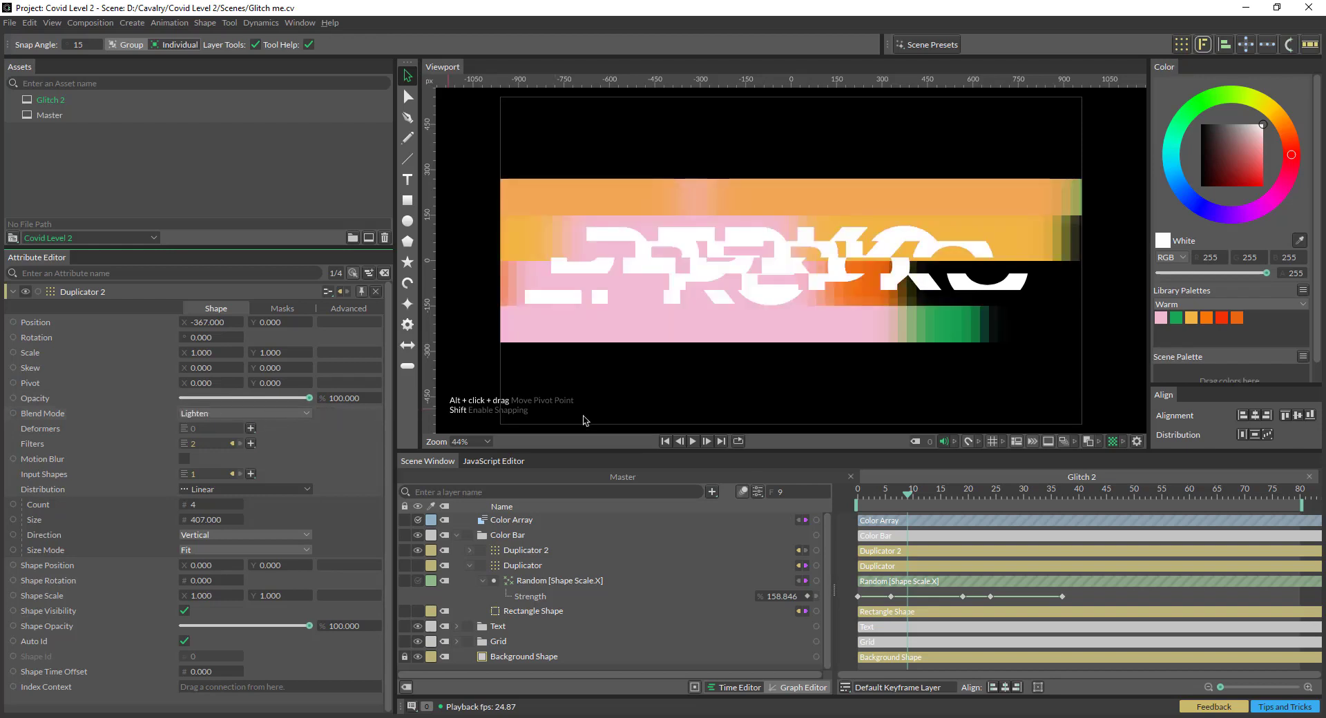
# Convert all Strength keyframes of the Color Bar group's Random behaviour to Bézier interpolation in the Graph Editor
pyautogui.moveTo(1106, 595); pyautogui.dragTo(839, 609)
pyautogui.click(798, 690)
pyautogui.click(799, 688)
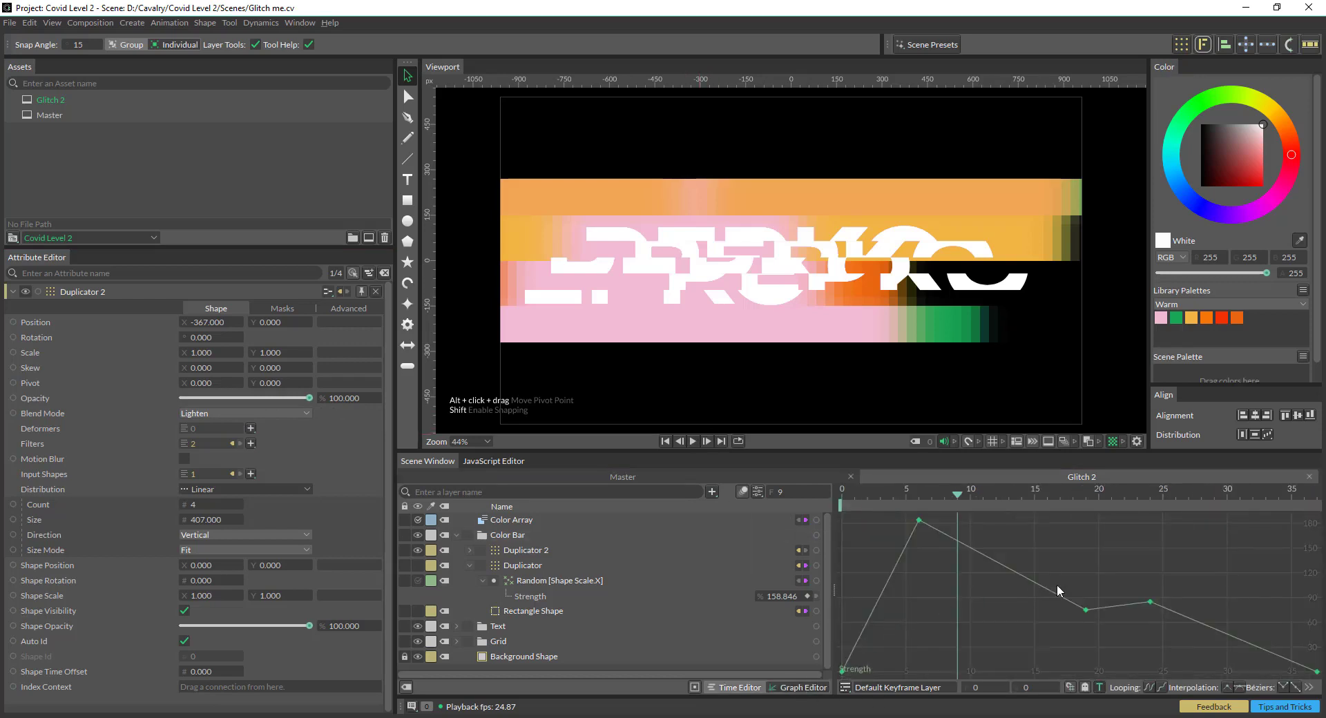
pyautogui.moveTo(1190, 528); pyautogui.dragTo(860, 673)
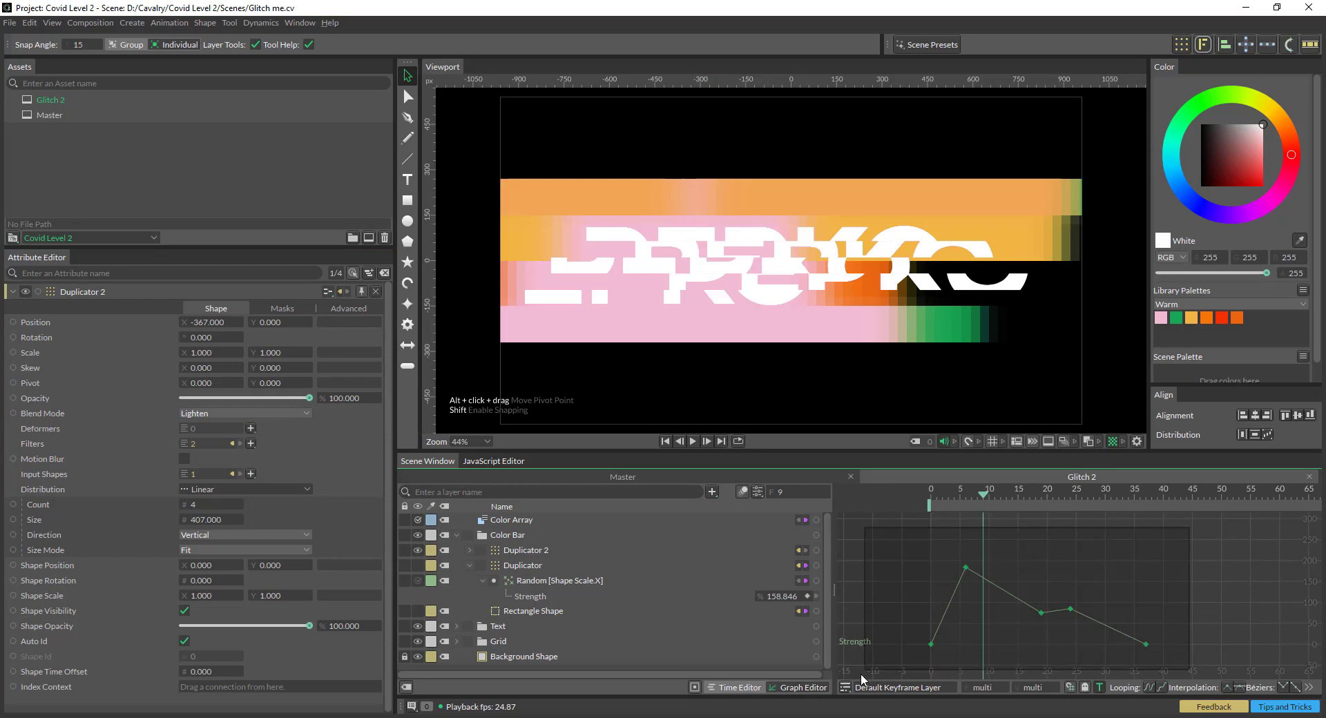
pyautogui.rightClick(1122, 629)
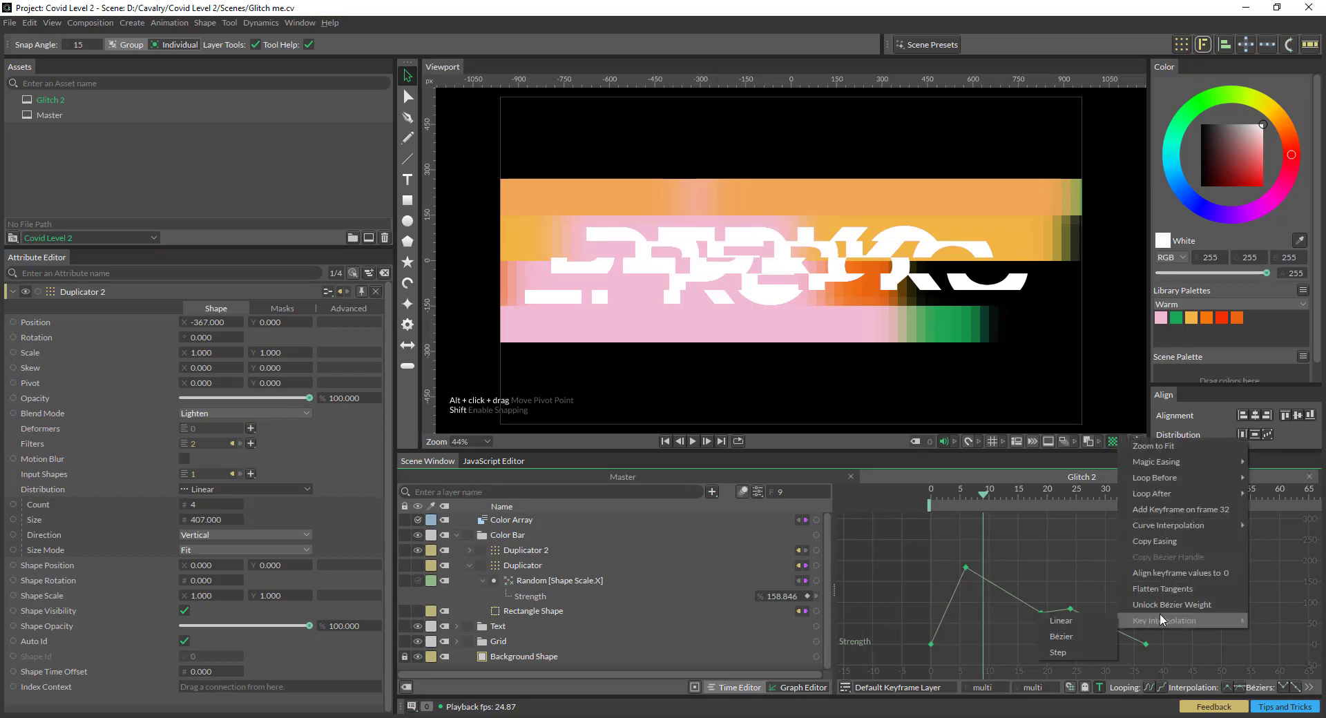
pyautogui.moveTo(1160, 619)
pyautogui.click(1075, 640)
# Add a keyframe at about frame 32 on the falling Strength curve and move its last keyframe to frame 44 at value 0
pyautogui.moveTo(1074, 643); pyautogui.dragTo(1060, 644)
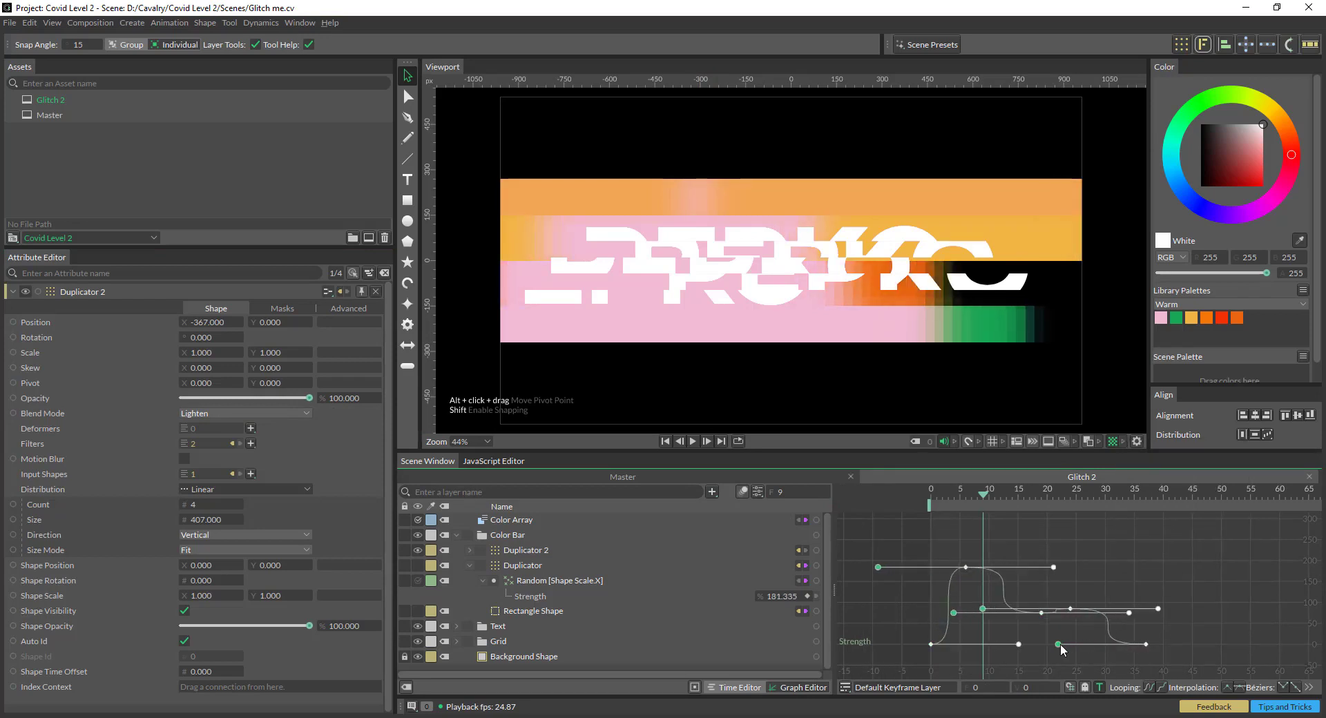
pyautogui.scroll(3, 1128, 637)
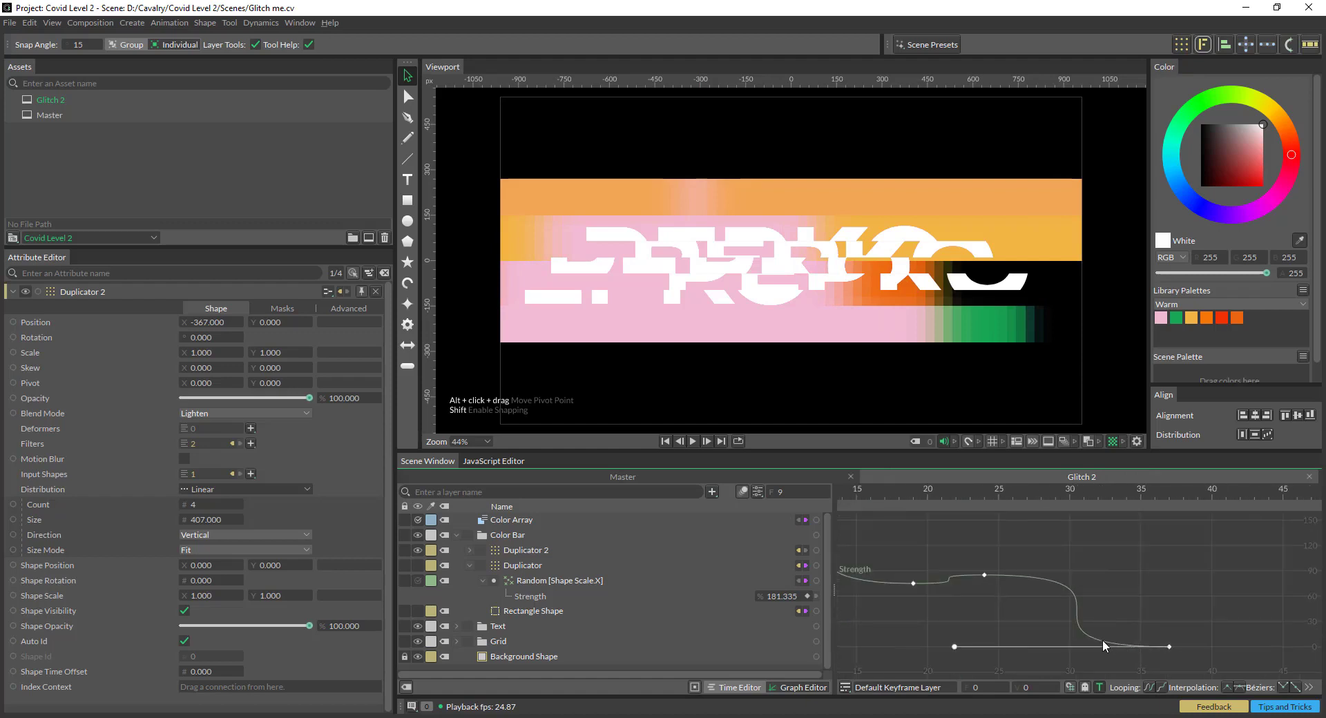
pyautogui.click(1104, 641)
pyautogui.moveTo(1170, 647); pyautogui.dragTo(1274, 645)
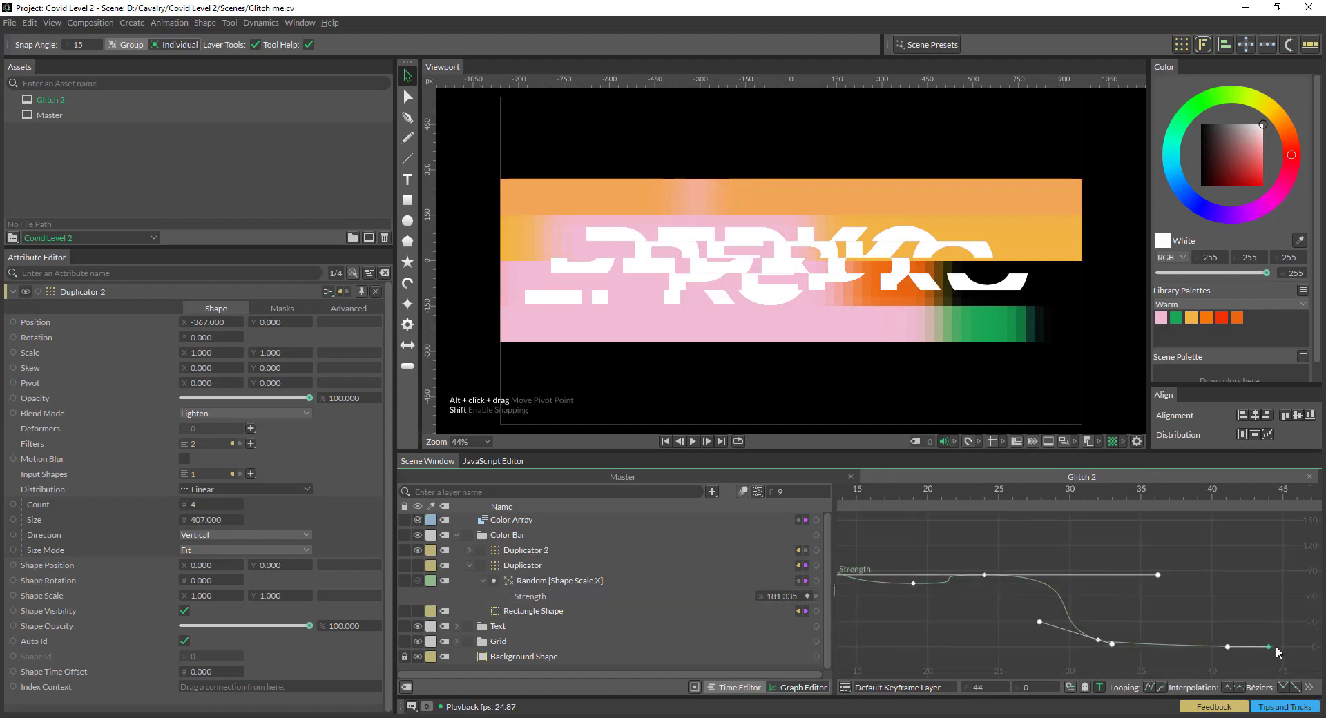
pyautogui.scroll(-1, 1033, 612)
pyautogui.scroll(-3, 1033, 613)
pyautogui.moveTo(1057, 584); pyautogui.dragTo(1081, 578)
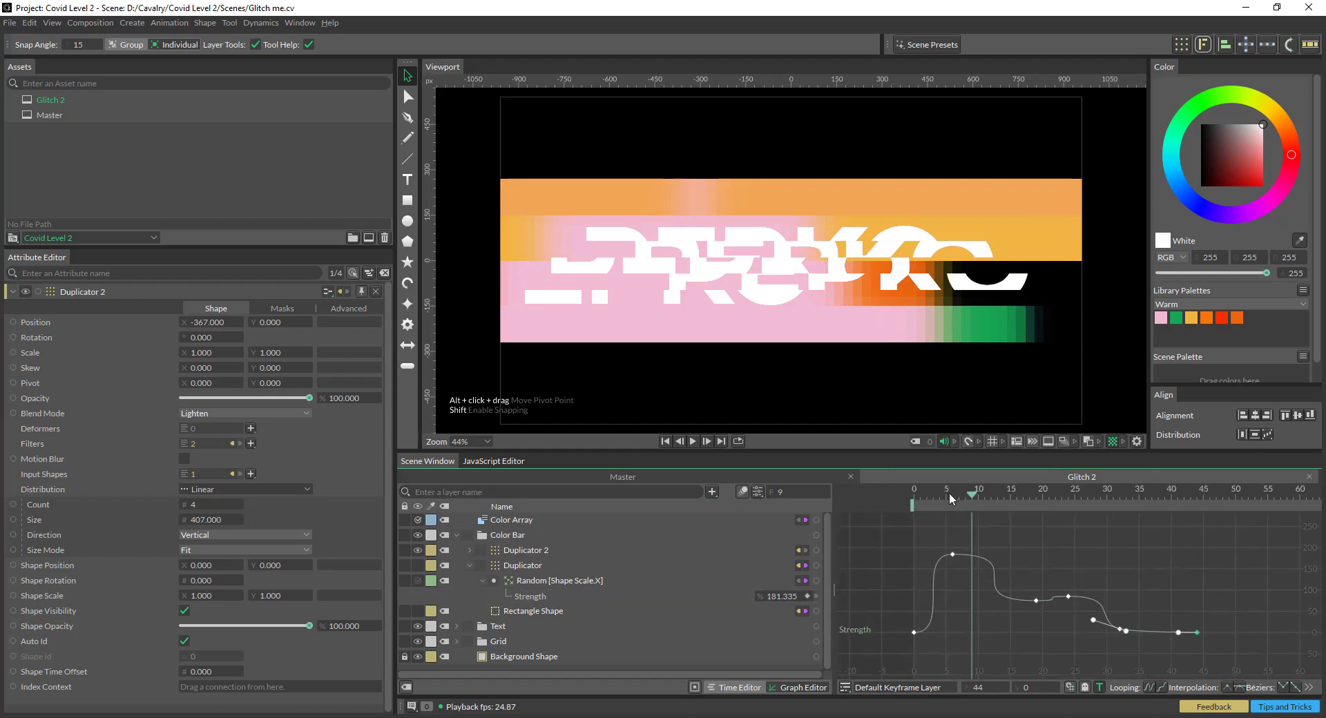
# Play the animation from frame 0 to check the eased colour bars, and return to the start
pyautogui.moveTo(949, 493); pyautogui.dragTo(908, 493)
pyautogui.click(461, 344)
pyautogui.press('space')
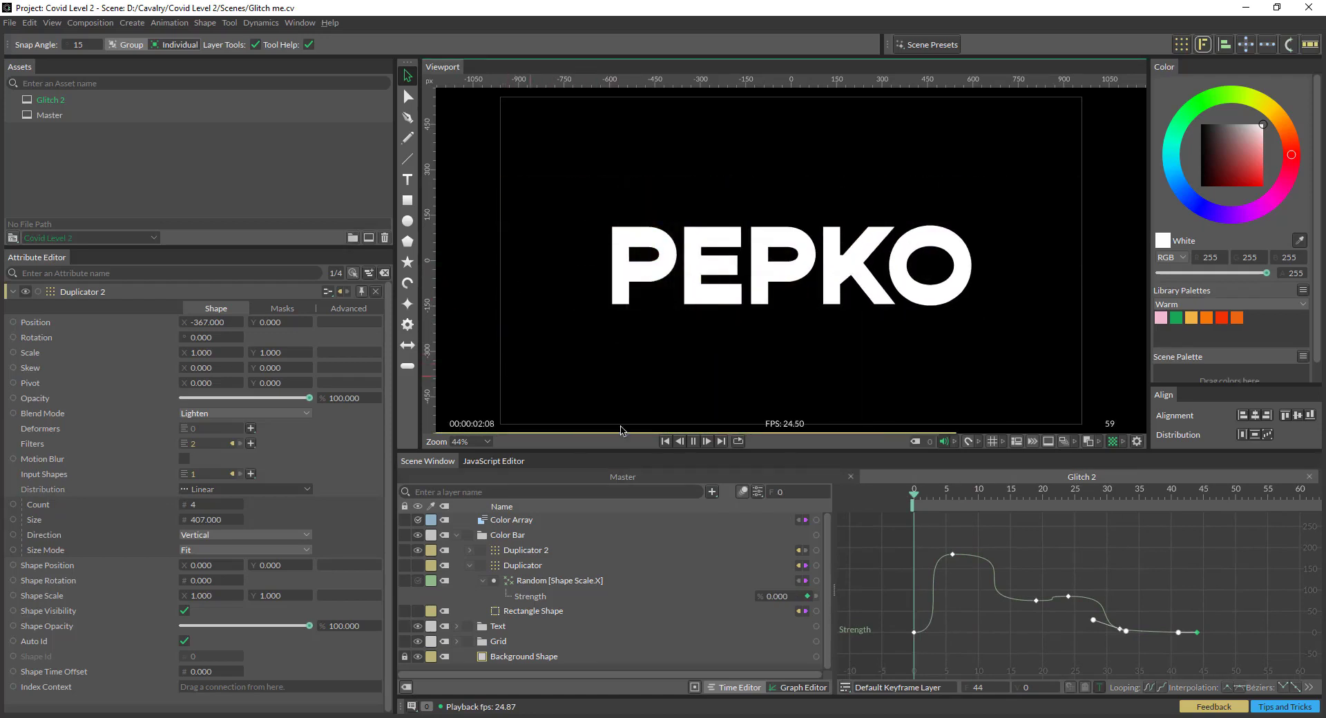
pyautogui.click(918, 493)
pyautogui.moveTo(918, 493); pyautogui.dragTo(867, 493)
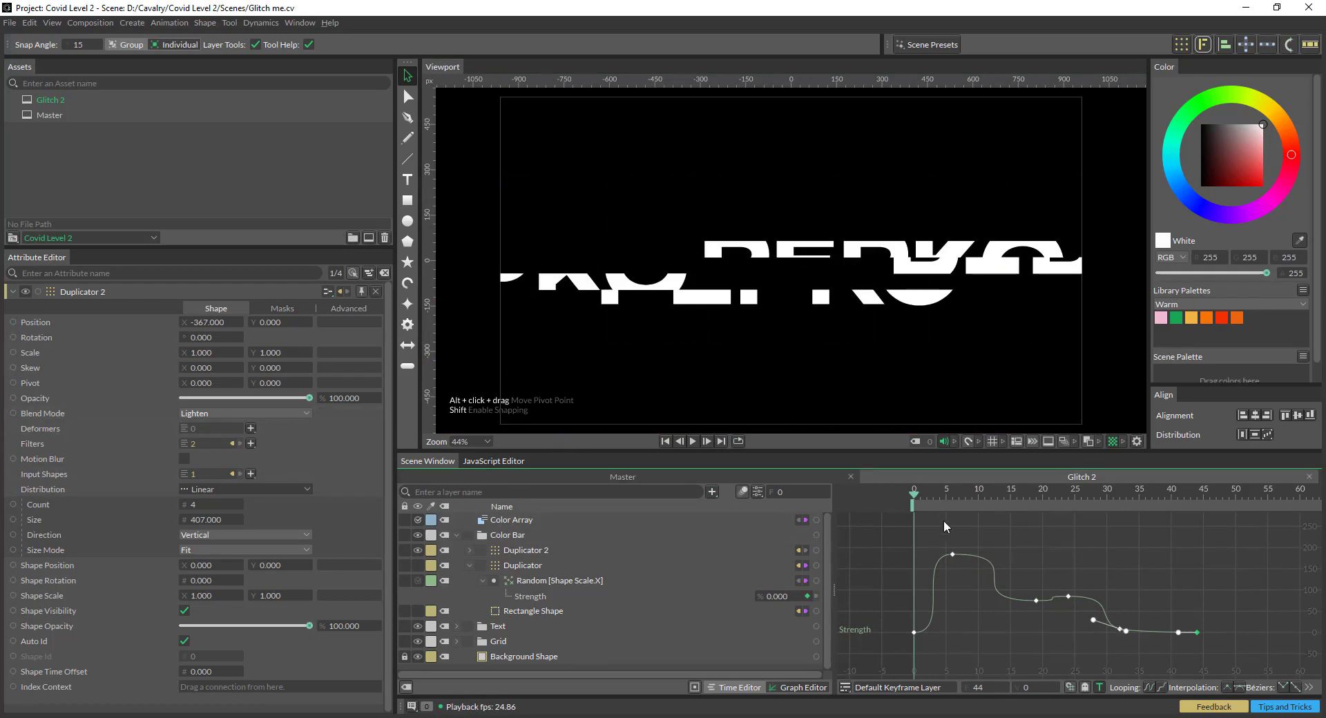
# Keyframe the Strength of the Text group's Noise behaviour at 690% on frame 0 and play the animation back
pyautogui.click(457, 535)
pyautogui.click(460, 548)
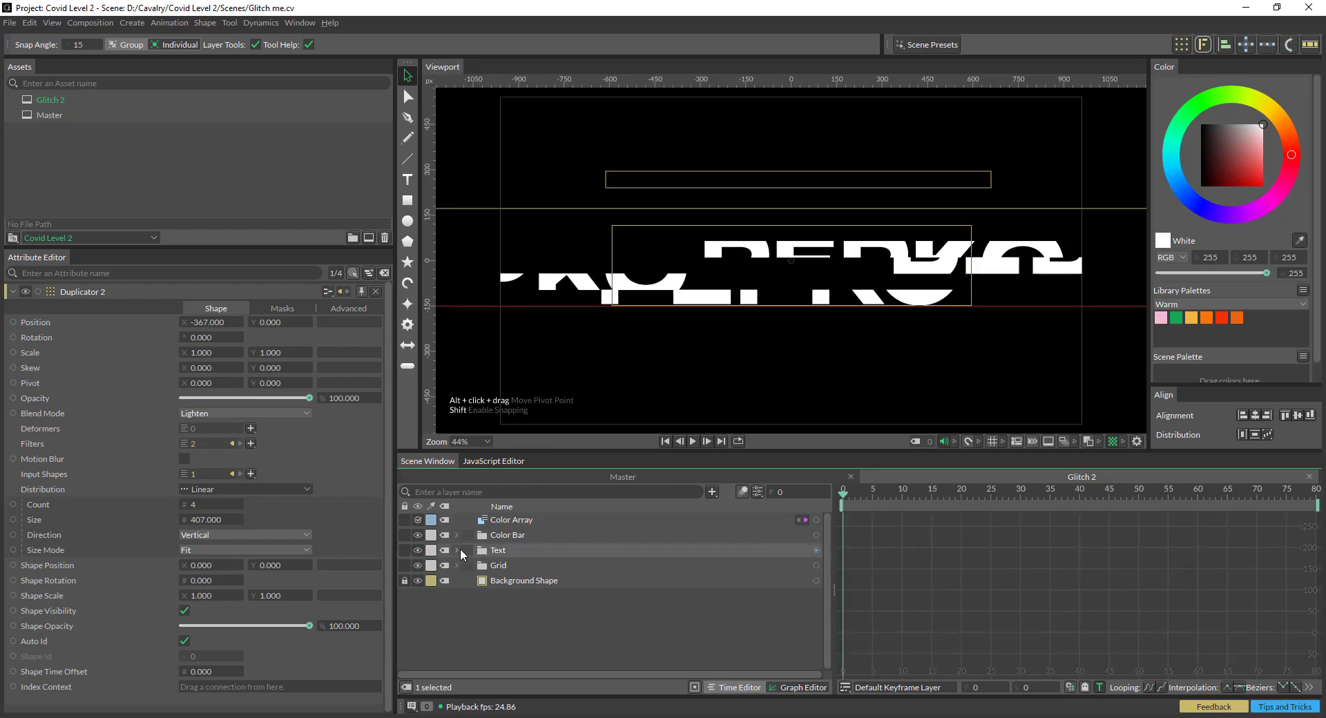
pyautogui.click(457, 550)
pyautogui.click(501, 581)
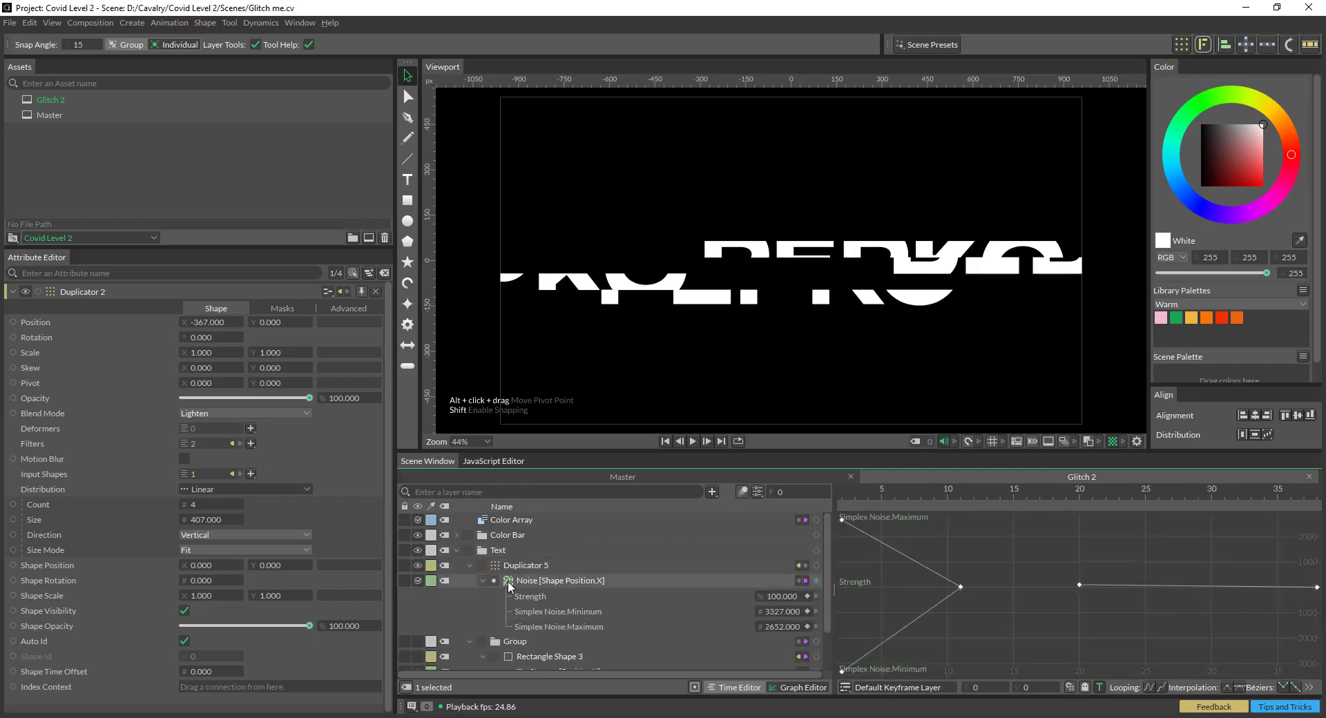
pyautogui.click(508, 580)
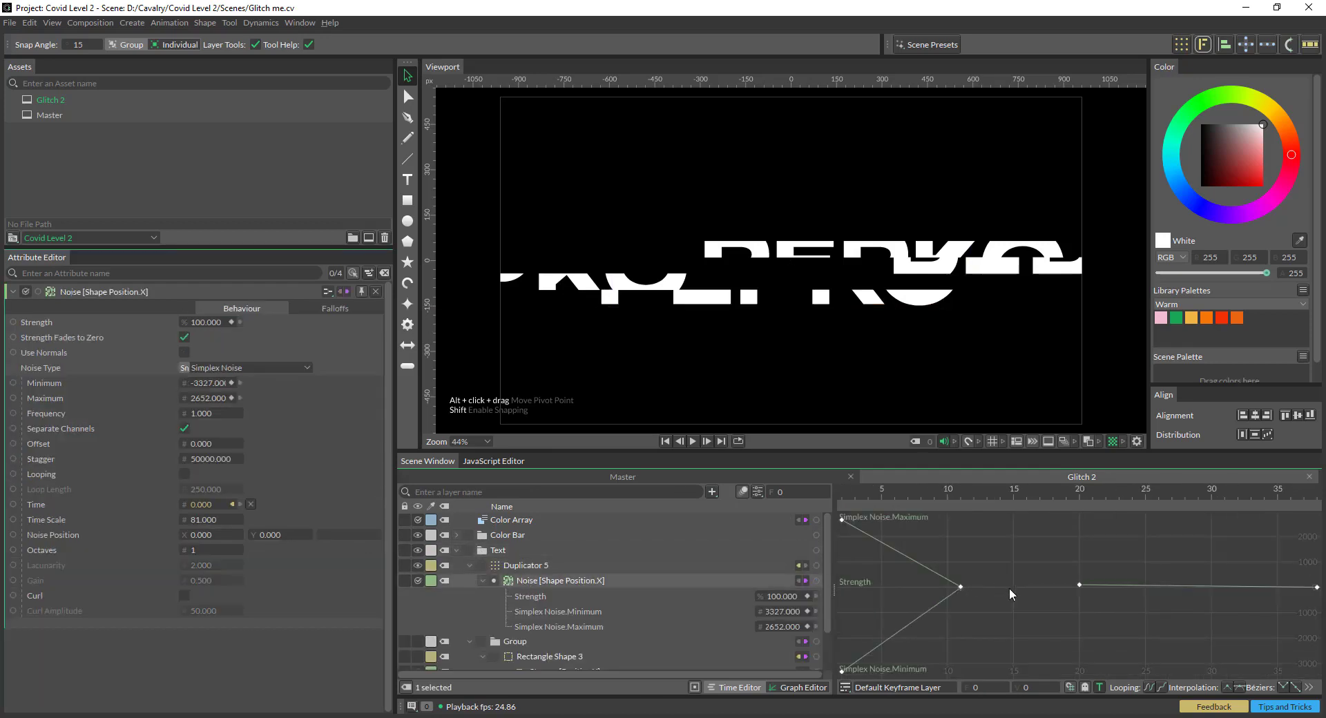
pyautogui.scroll(-5, 923, 562)
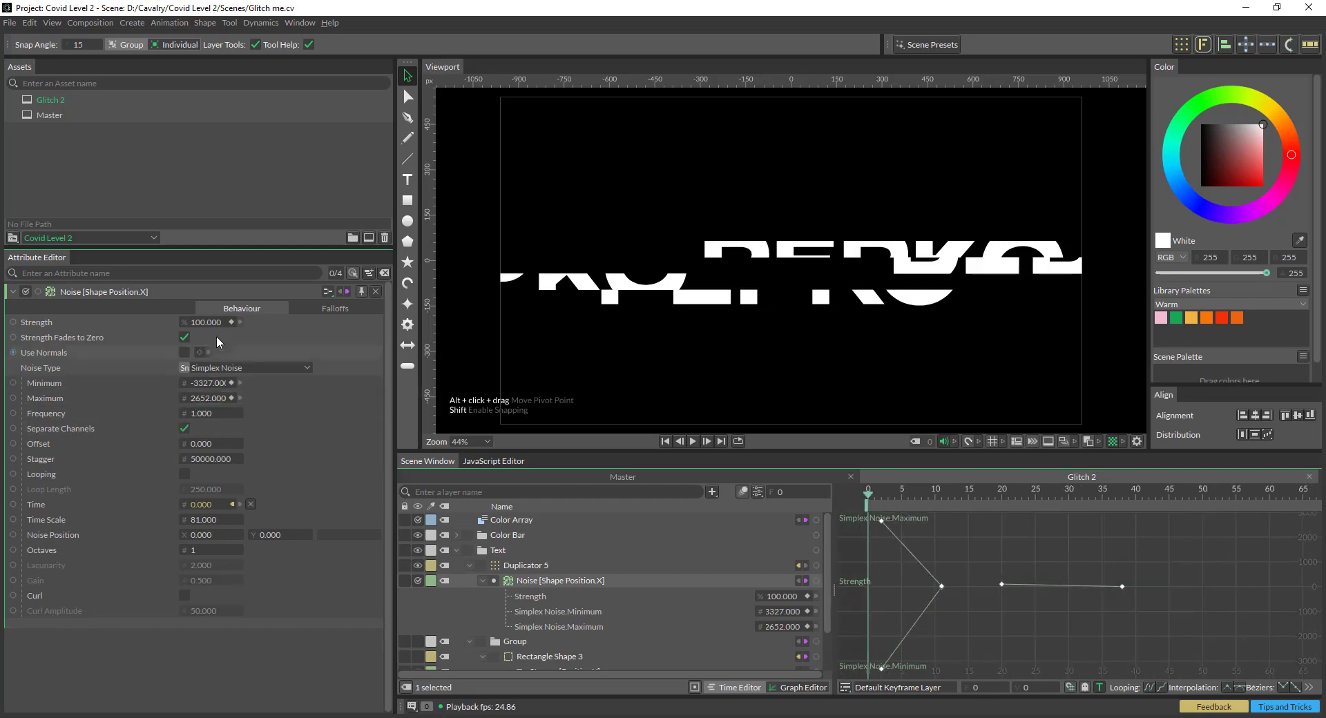
pyautogui.moveTo(208, 325); pyautogui.dragTo(629, 364)
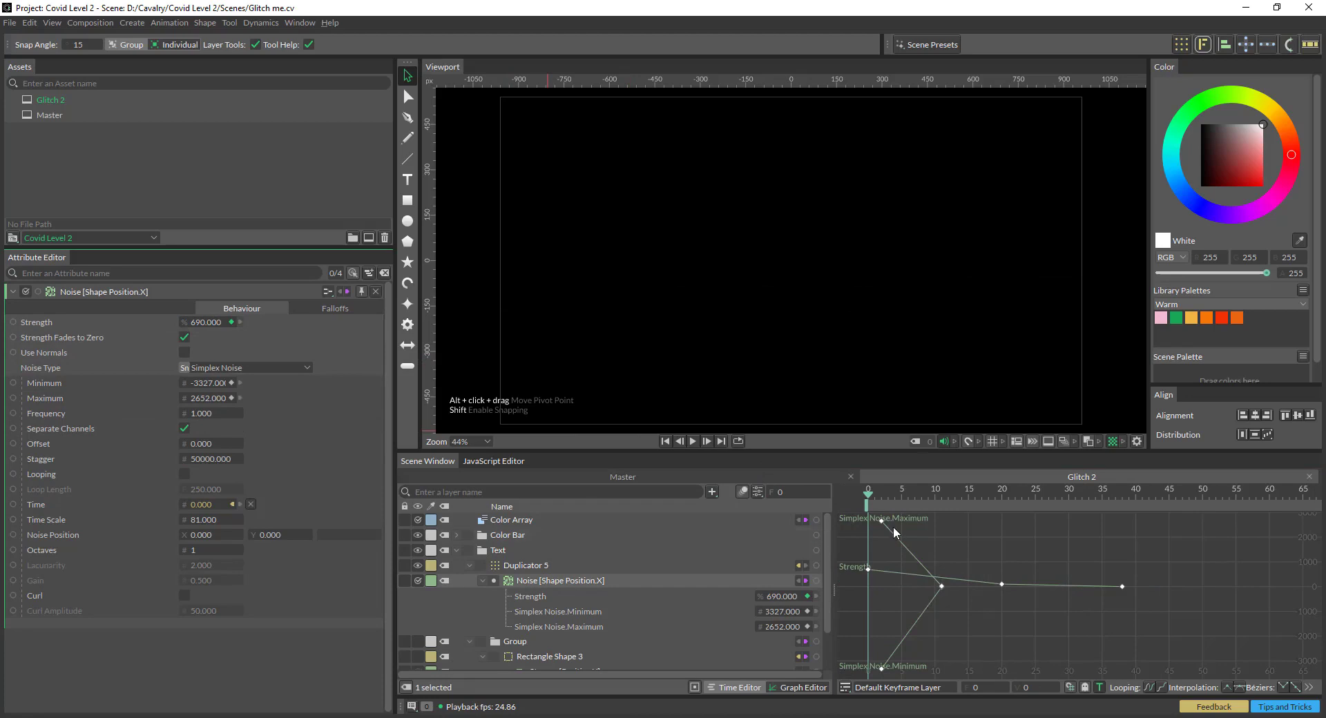
pyautogui.press('space')
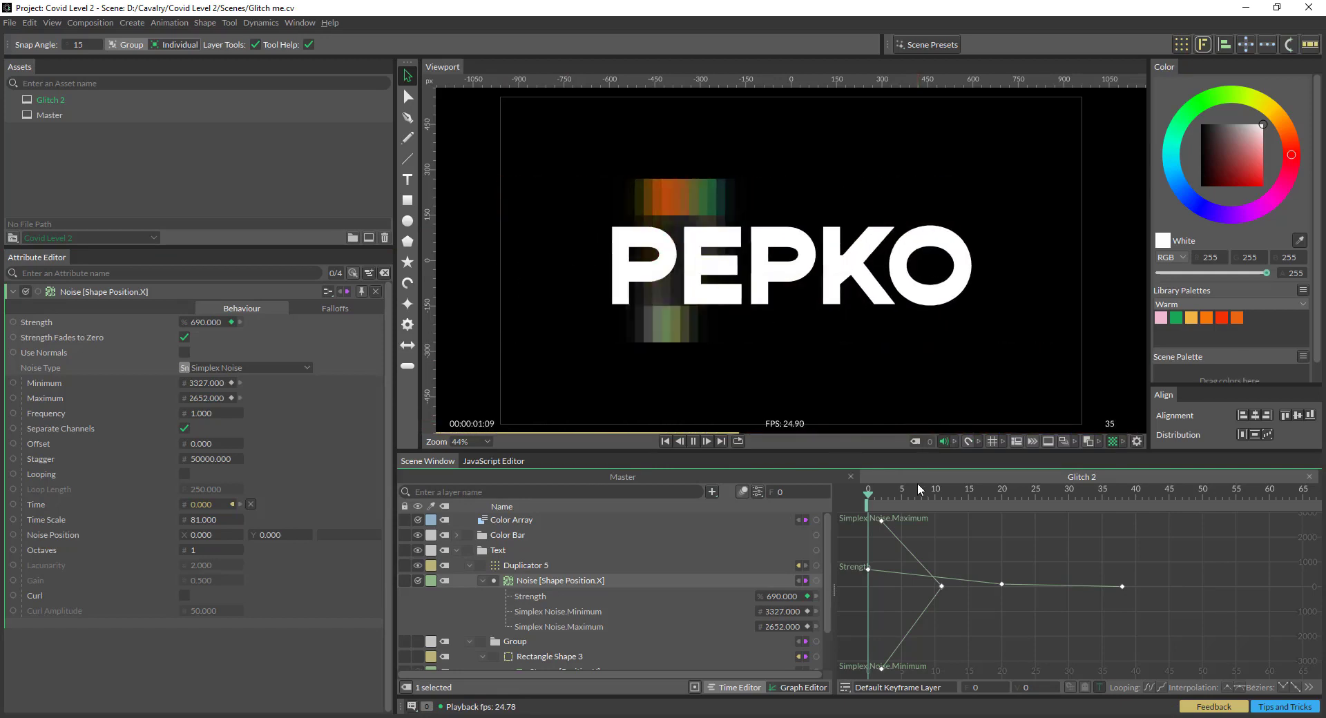
pyautogui.press('space')
# Display the Maximum curve of the Grid group's Random 2 [Shape Visibility] behaviour and play the animation
pyautogui.scroll(-2, 483, 653)
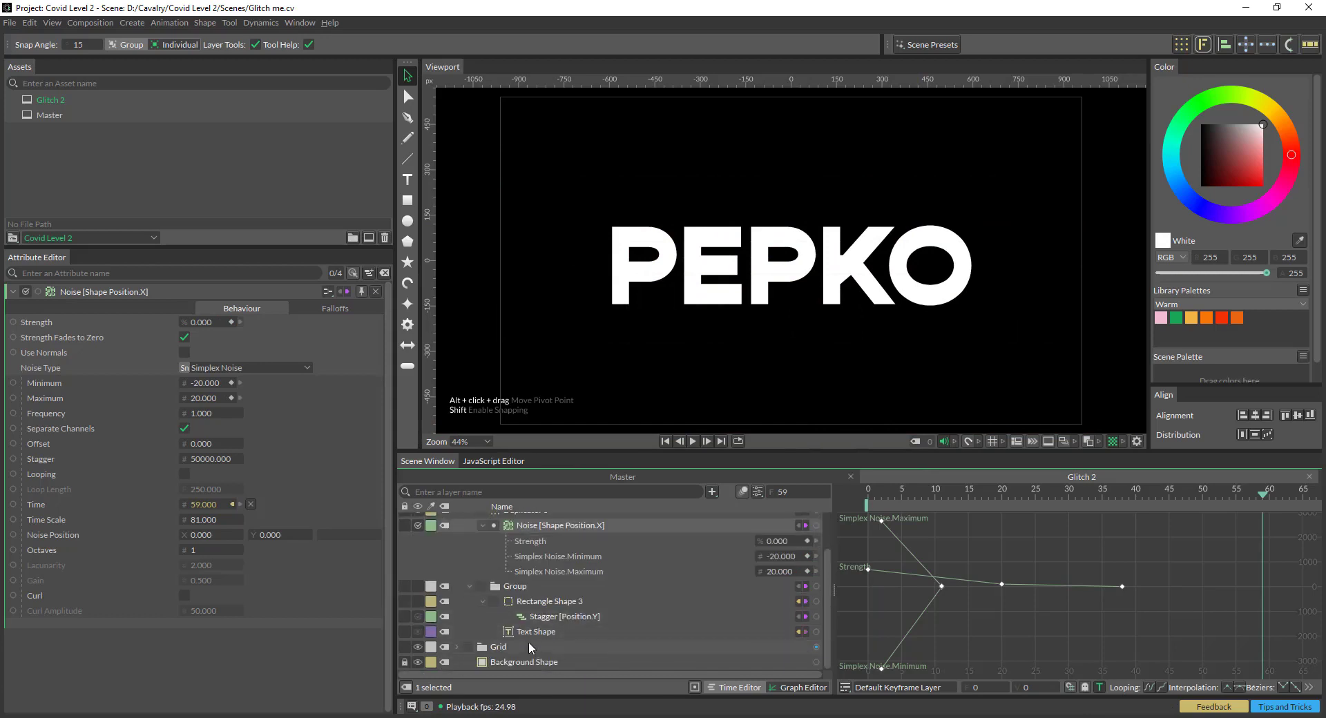
pyautogui.click(456, 647)
pyautogui.scroll(-3, 575, 610)
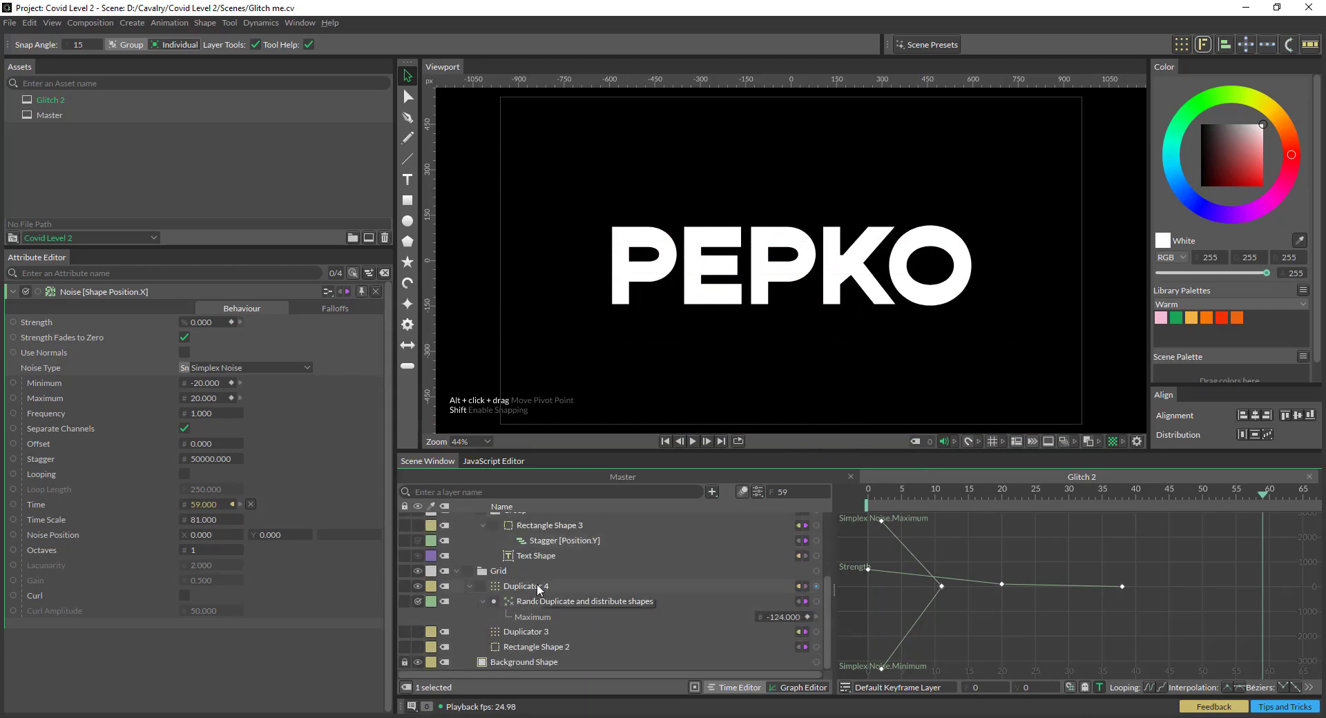
pyautogui.click(545, 601)
pyautogui.press('space')
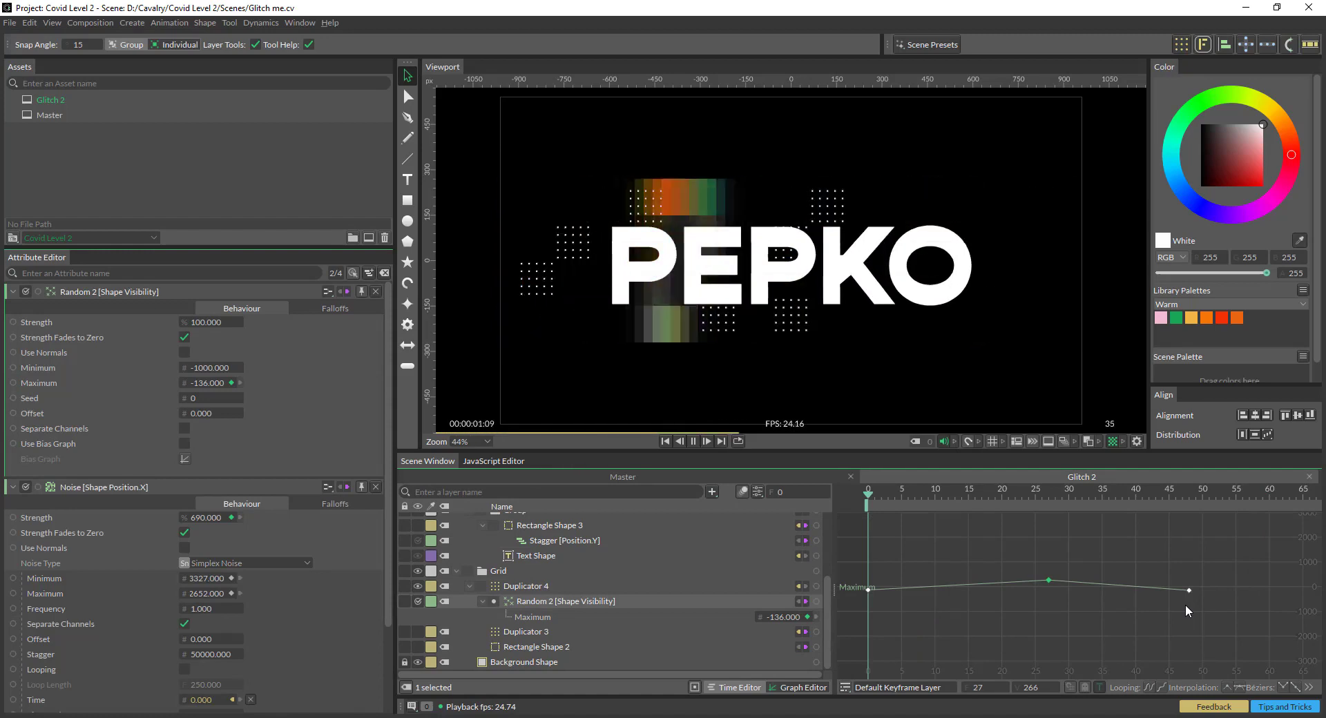